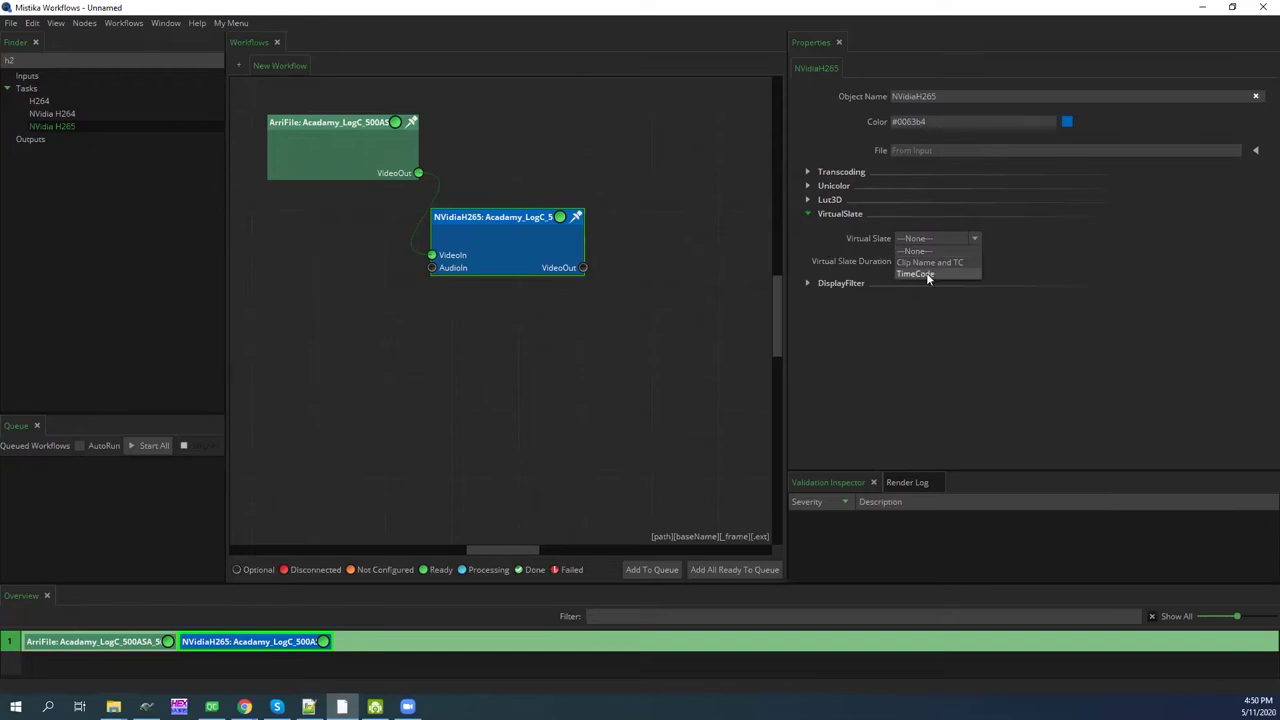
Set the NVidiaH265 virtual slate to TimeCode and its display filter to Watermark
left_click(926, 275)
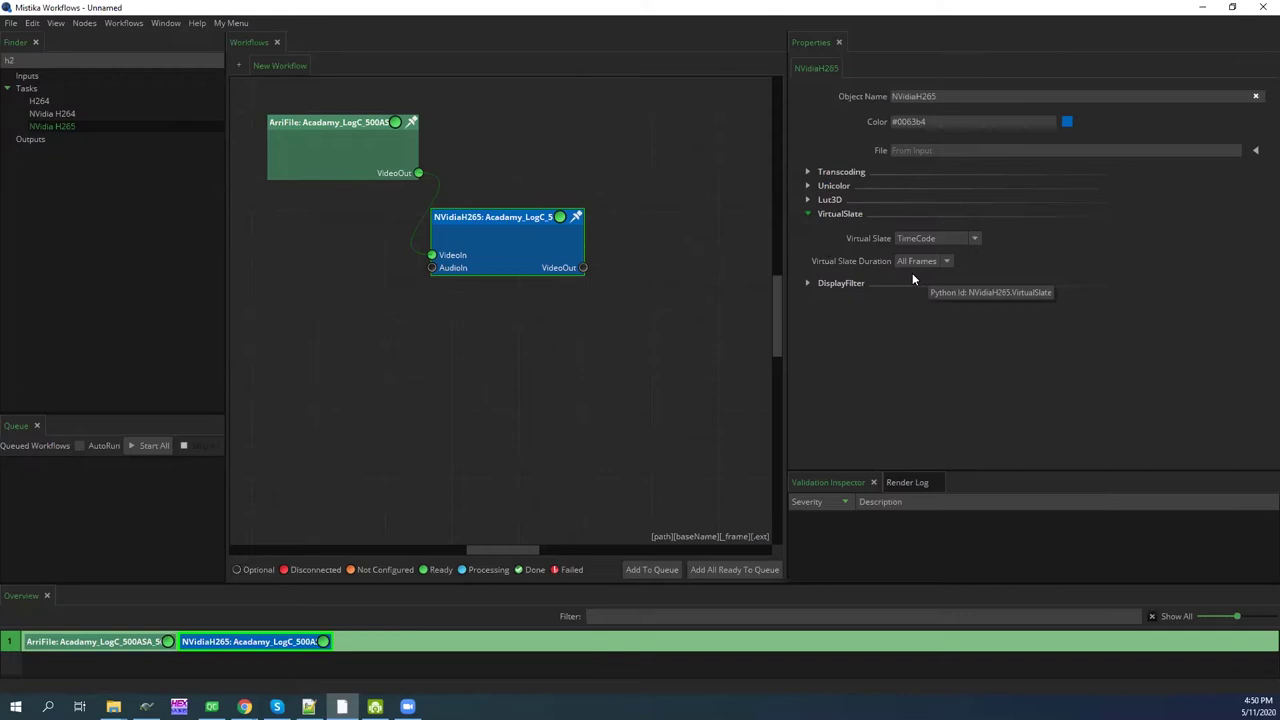
left_click(807, 284)
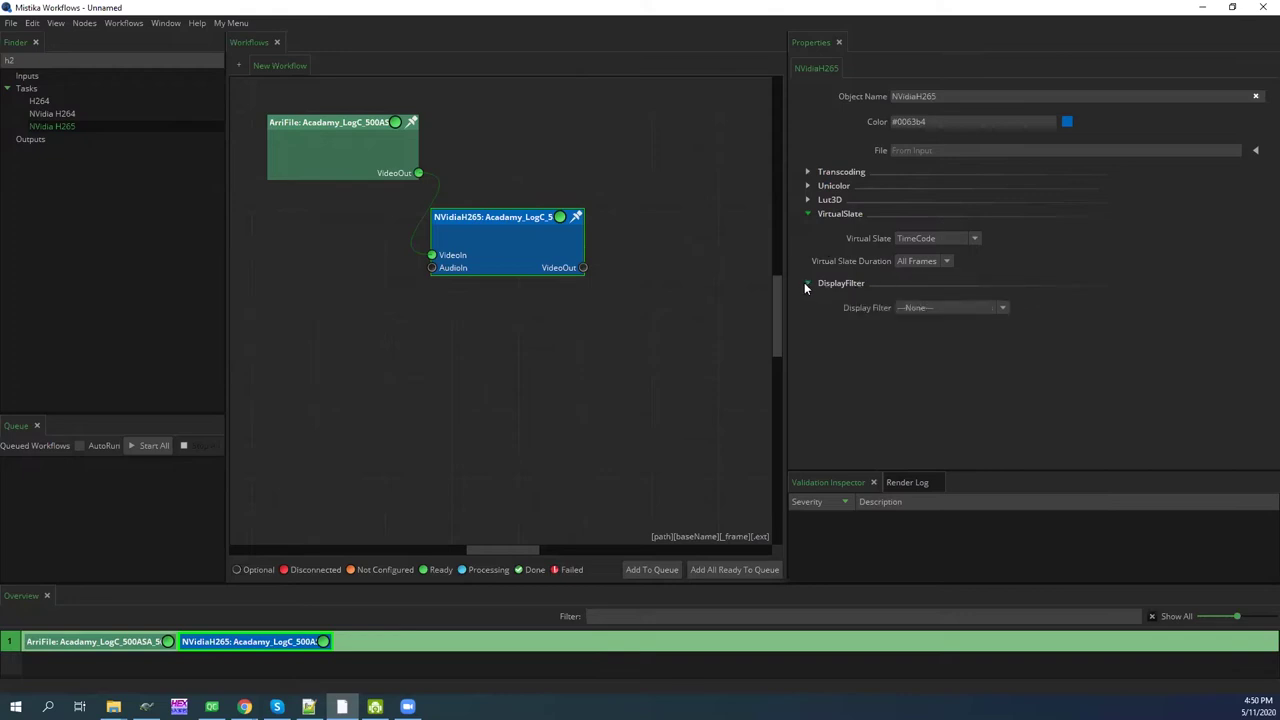
left_click(912, 307)
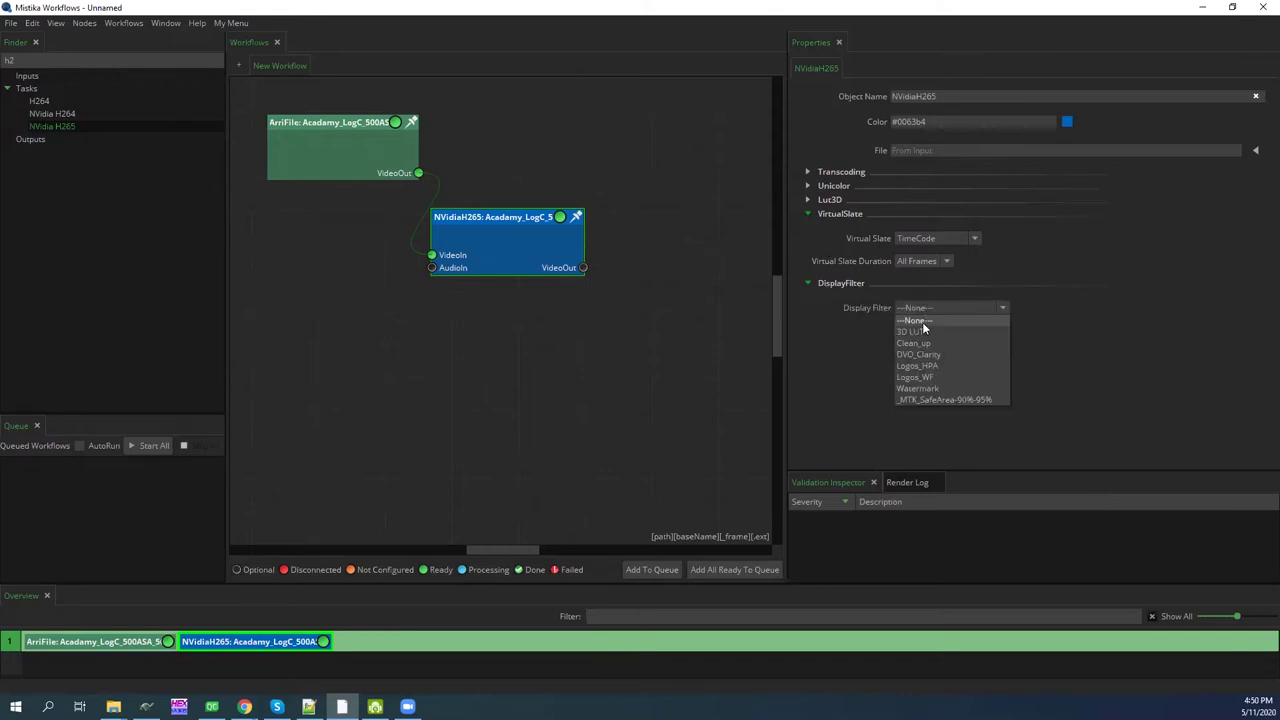
left_click(933, 389)
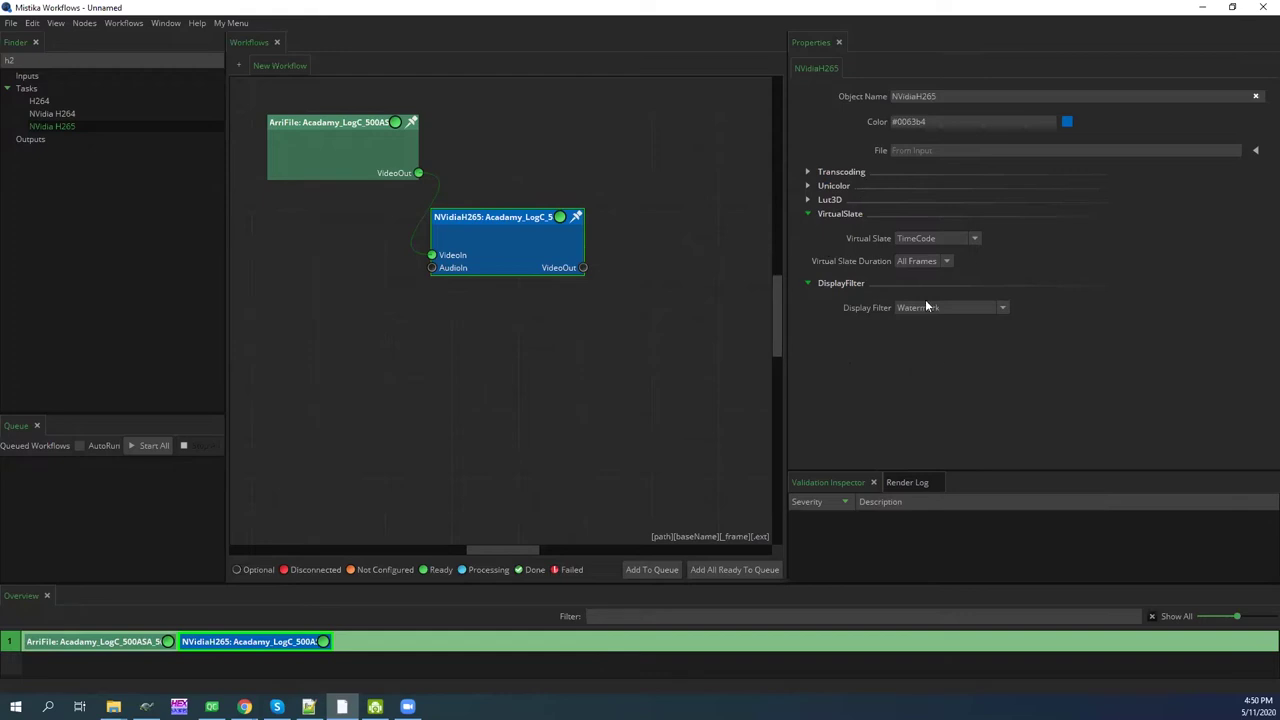
left_click_drag(62, 62, 9, 61)
Search 'vime' and place a Vimeo output node below the H265 node
type("vime")
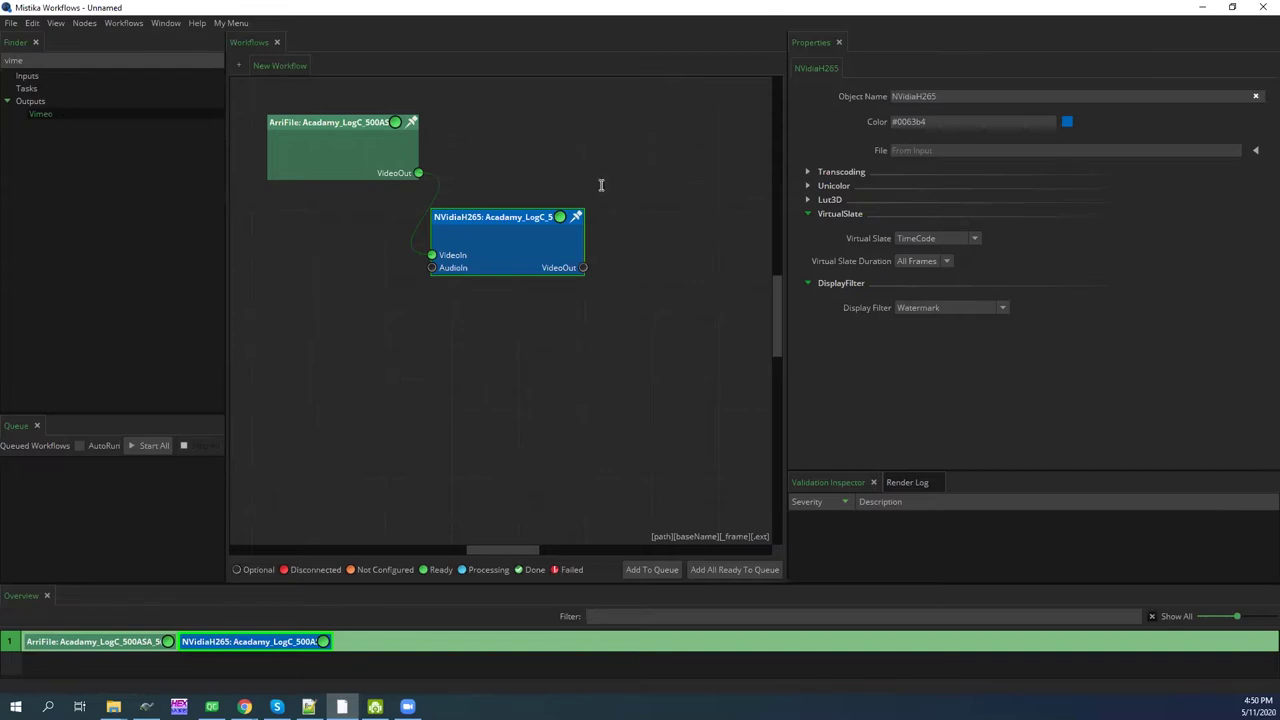
left_click_drag(612, 236, 517, 358)
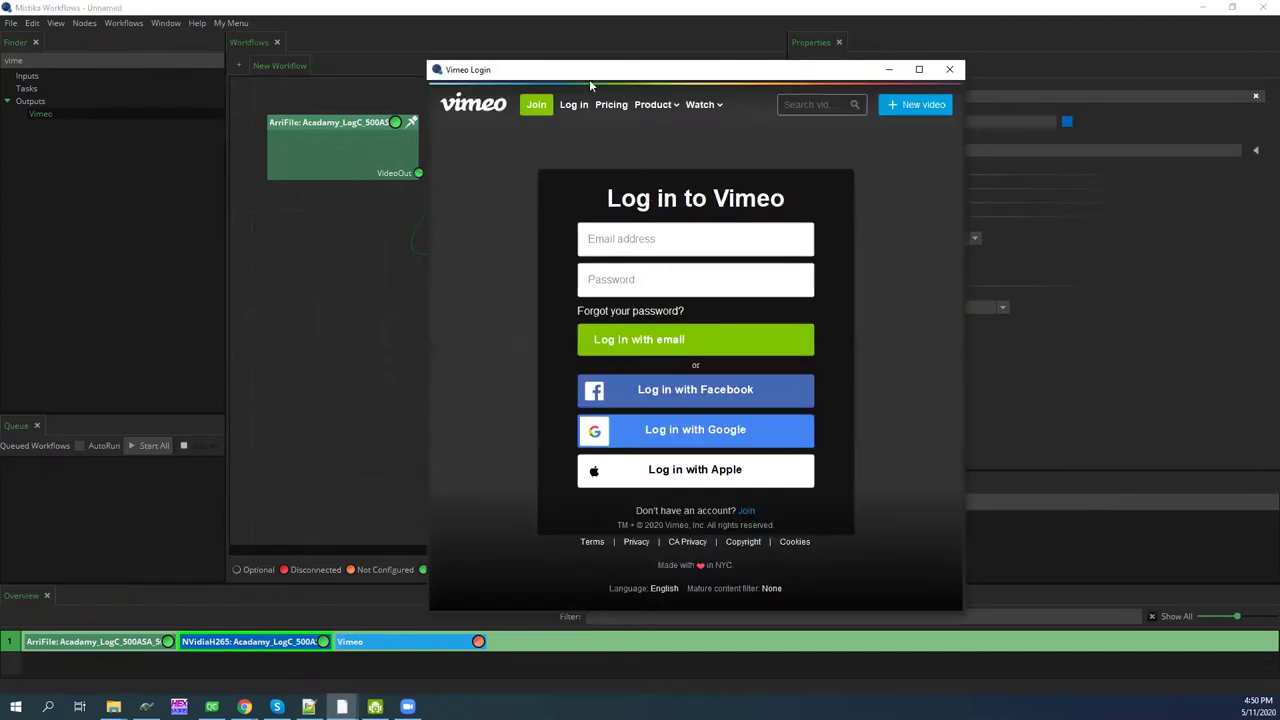
left_click_drag(576, 75, 528, 89)
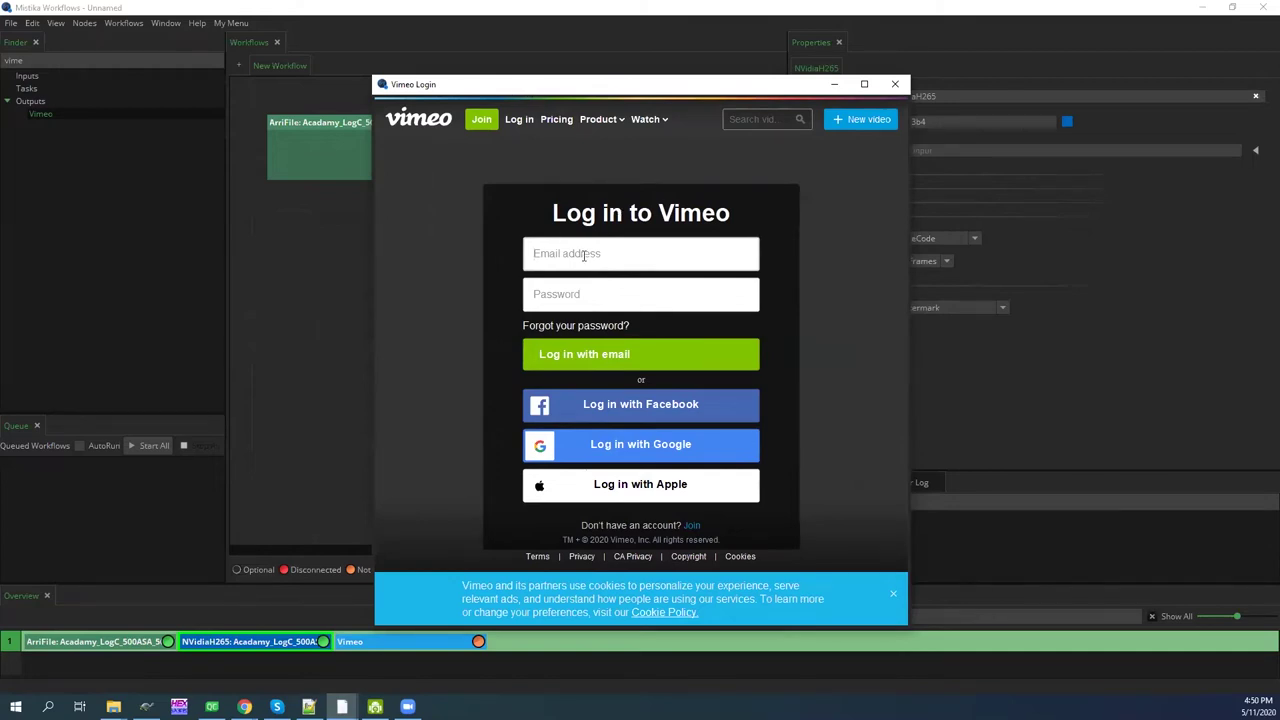
Log in with the Vimeo account's e-mail and password and allow Mistika Workflows access
key("Tab")
type("*********")
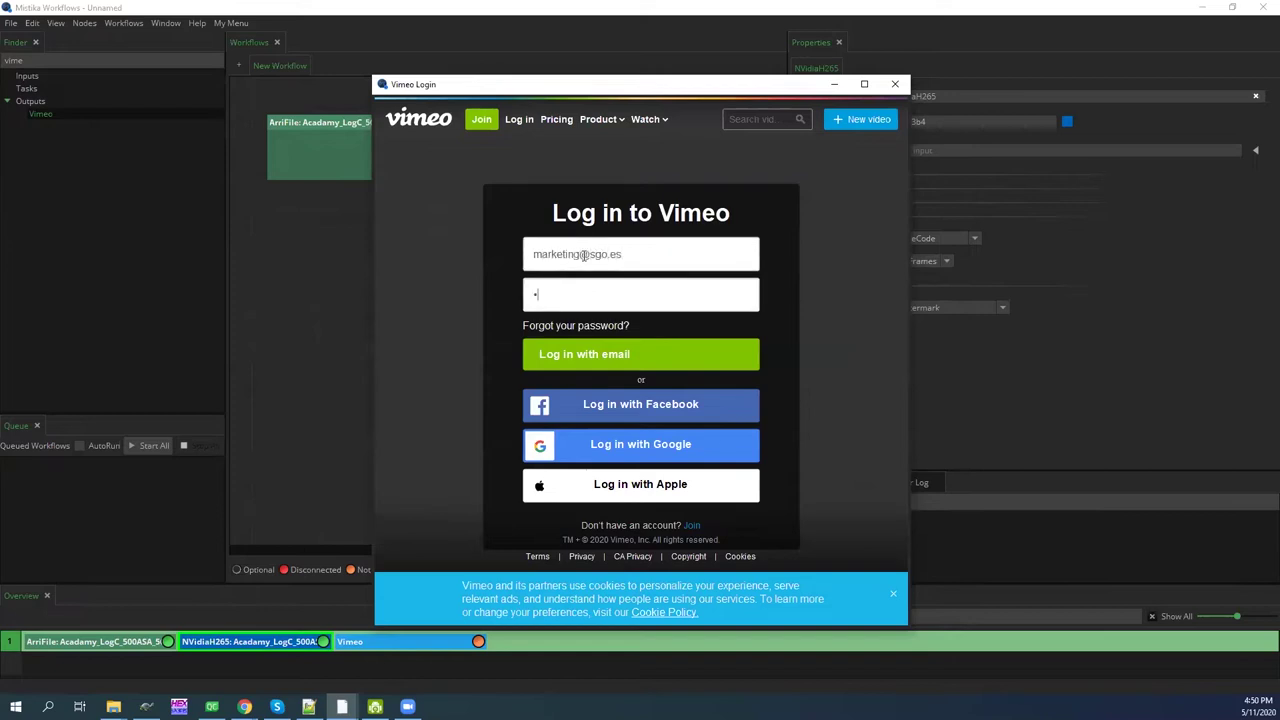
type("*")
key("Return")
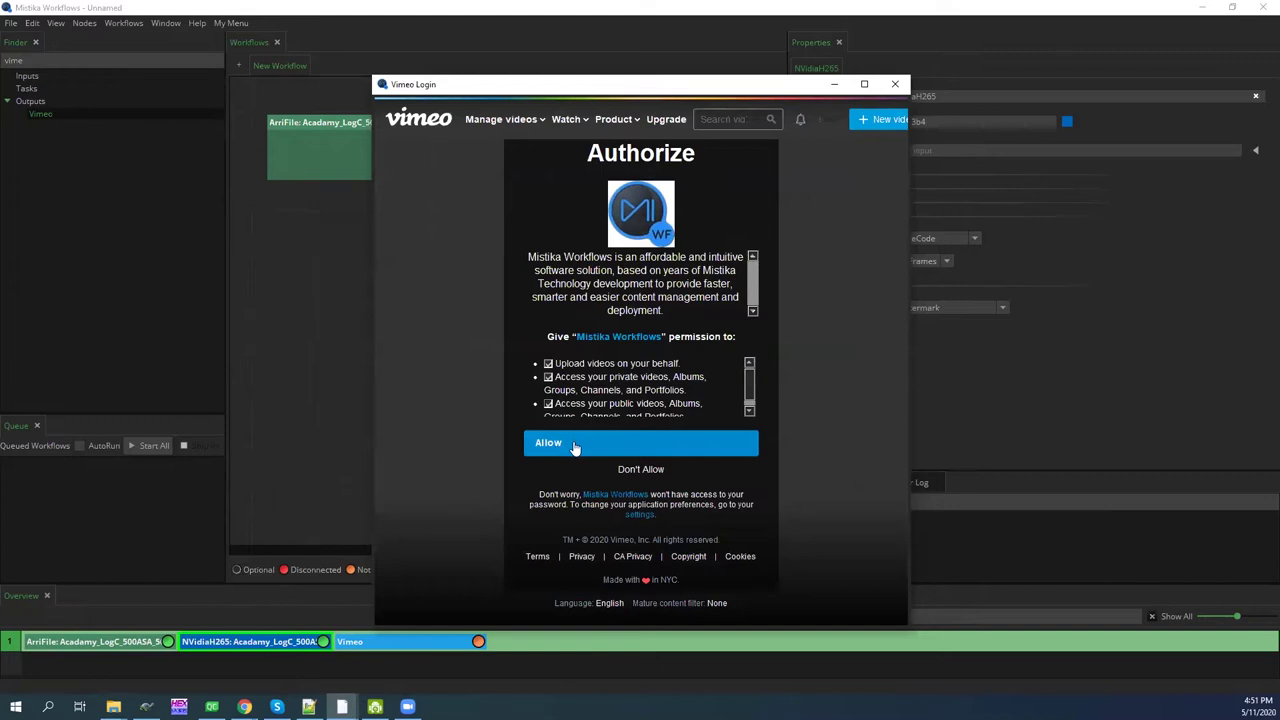
left_click(591, 442)
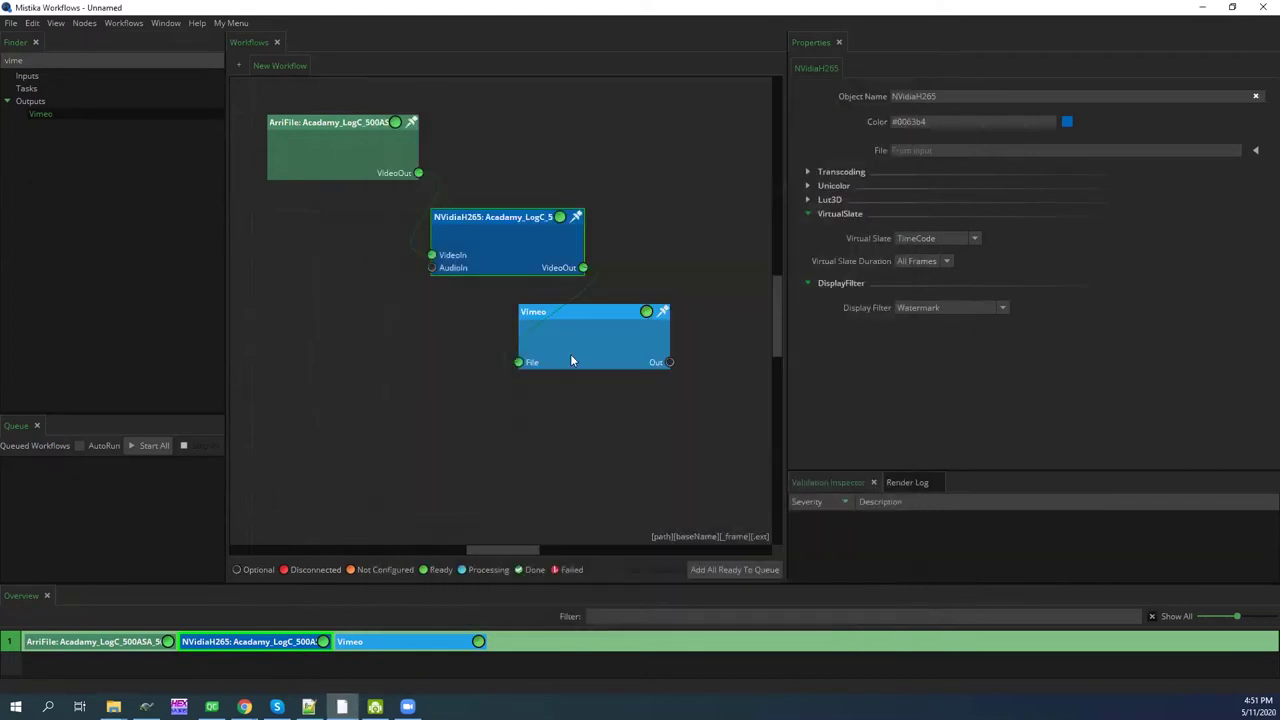
Stagger the NVidiaH265 and Vimeo nodes into a diagonal layout
left_click_drag(598, 337, 582, 321)
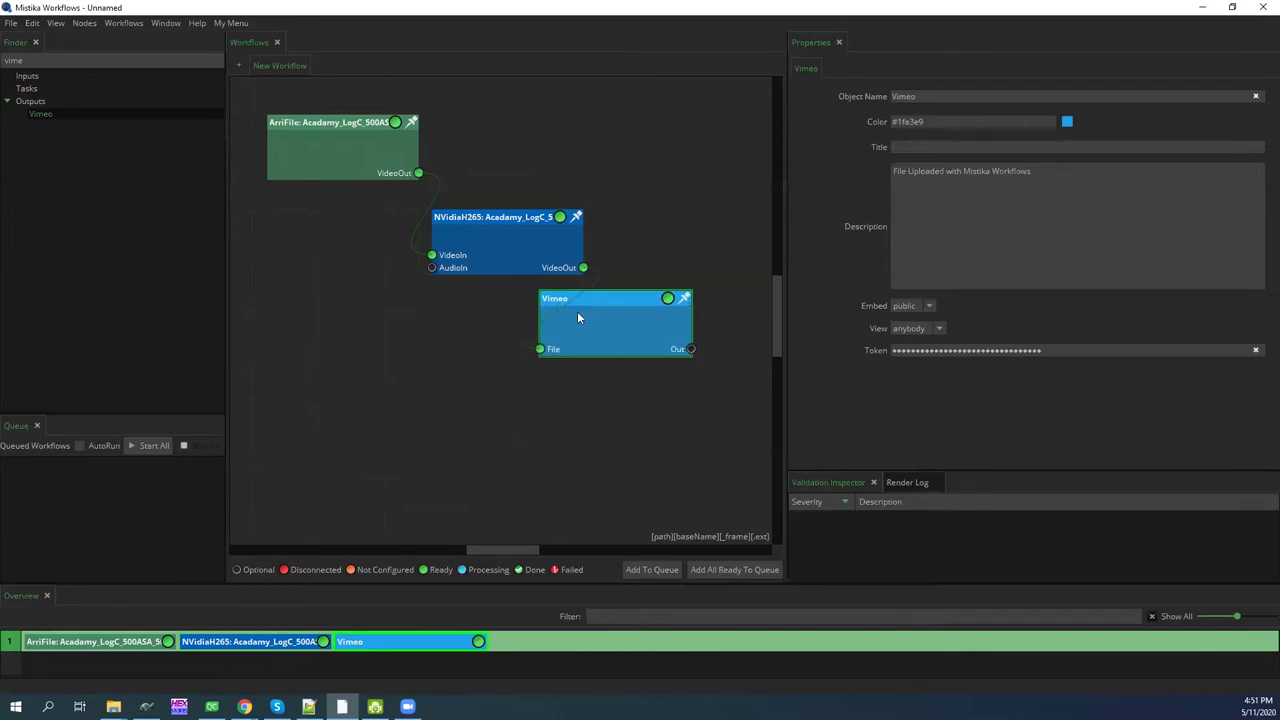
left_click_drag(523, 267, 482, 266)
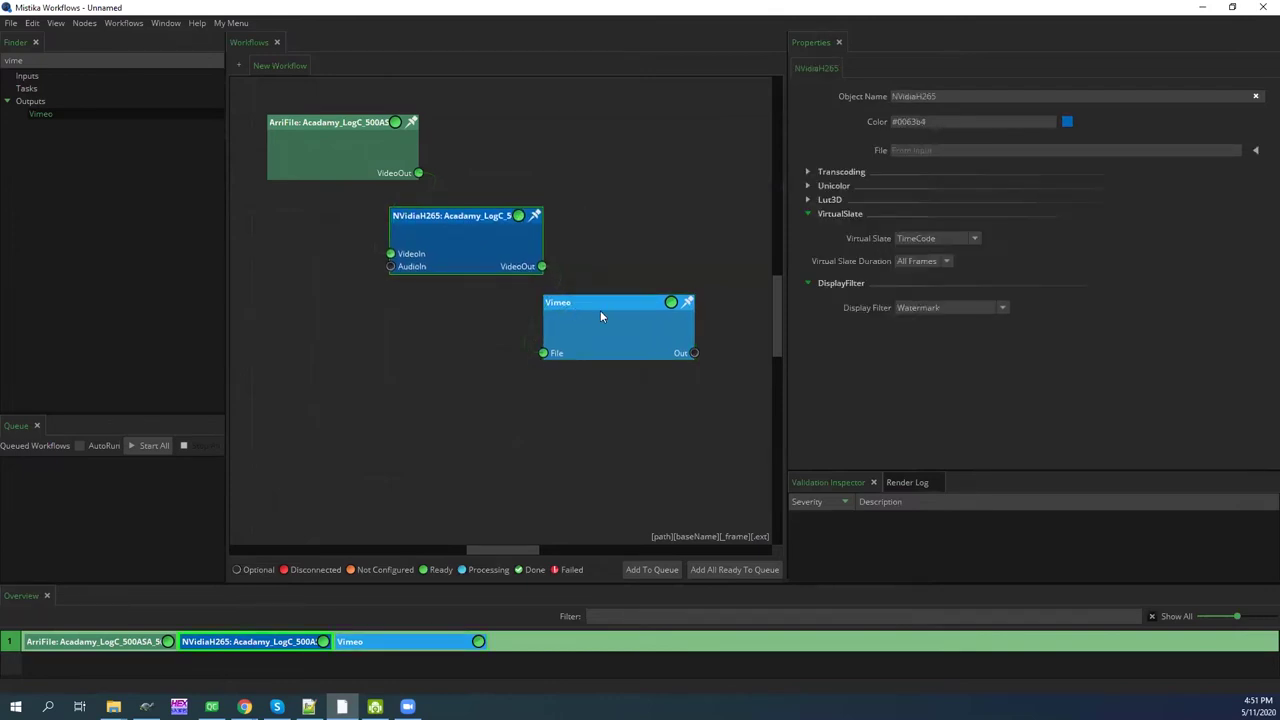
left_click_drag(608, 311, 572, 308)
Filter the node library search to 'ma' to list the Mail nodes
left_click(45, 62)
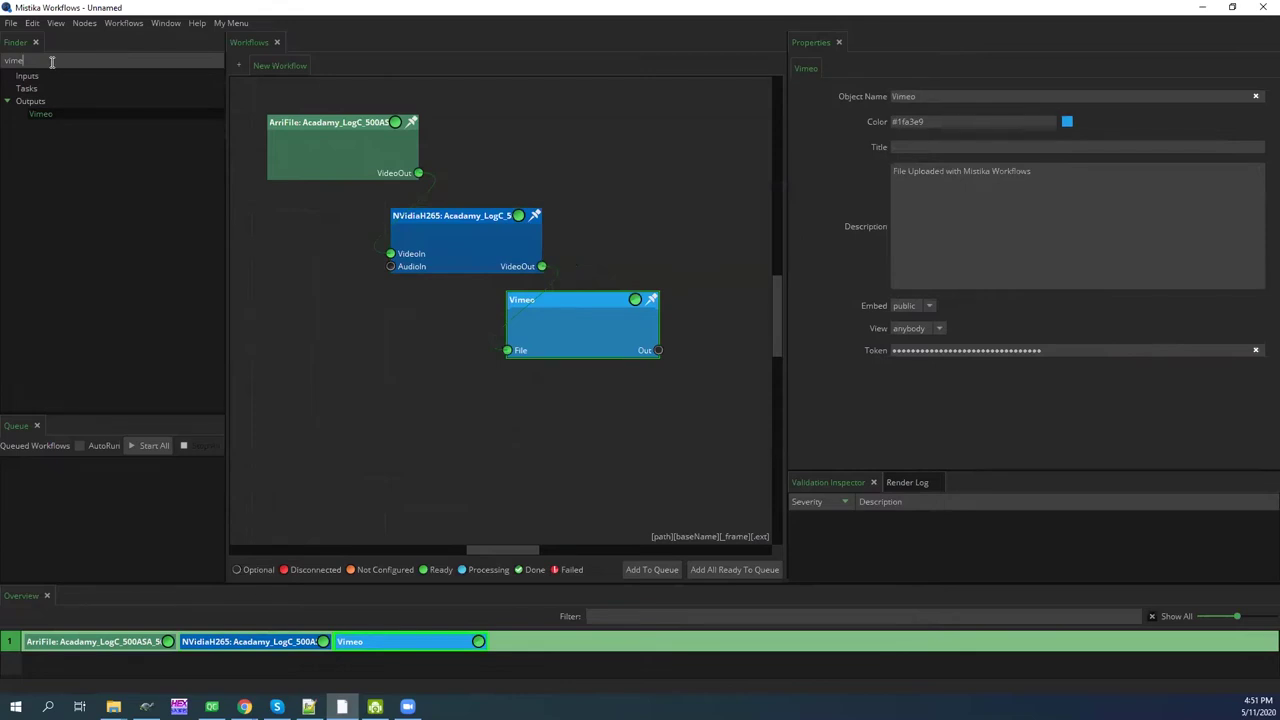
key("alt+Tab")
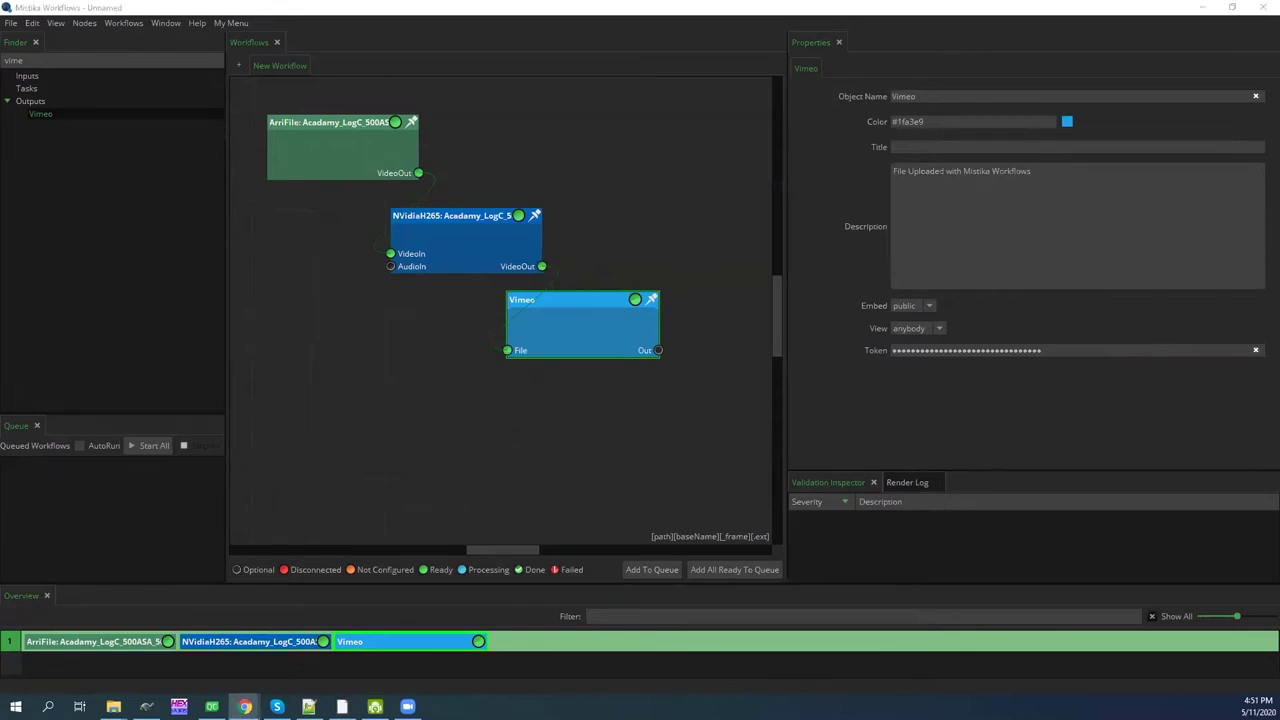
key("alt+Tab")
type("ma")
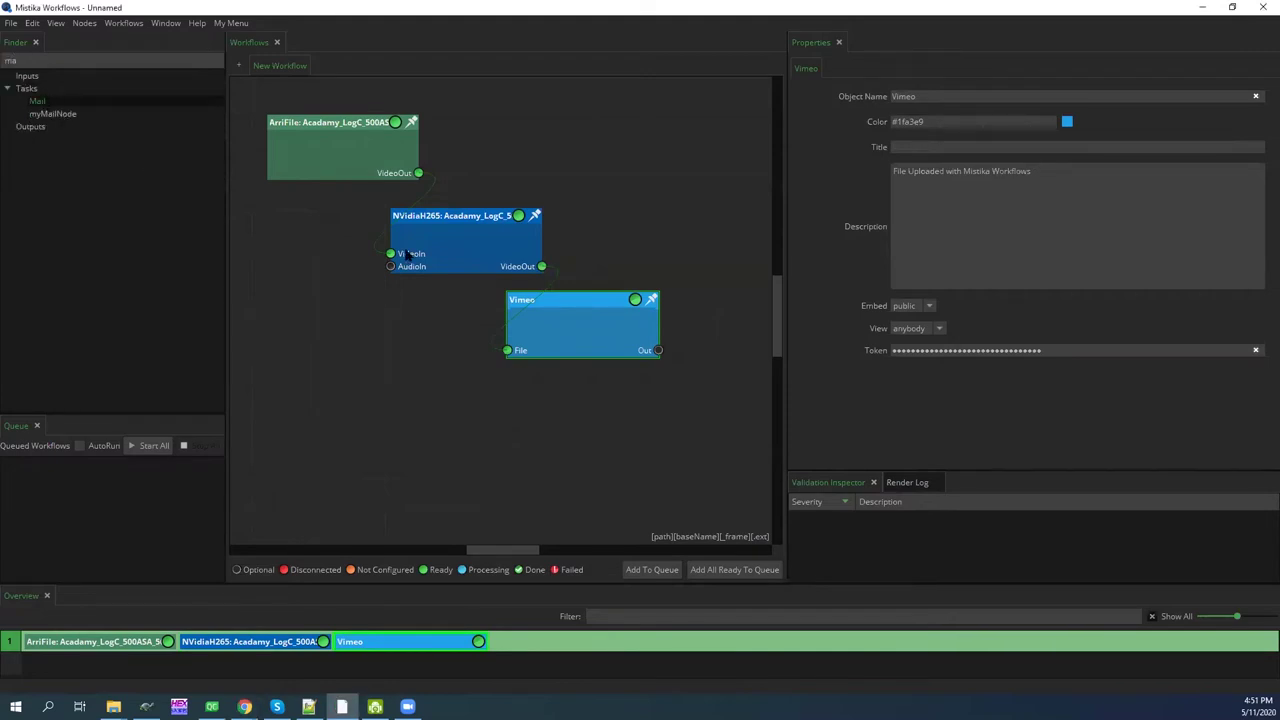
Add a Mail node fed by the Vimeo output and paste the recipient's e-mail into its 'to' field
mouse_move(636, 392)
left_mouse_down()
mouse_move(649, 374)
mouse_move(628, 444)
left_mouse_up()
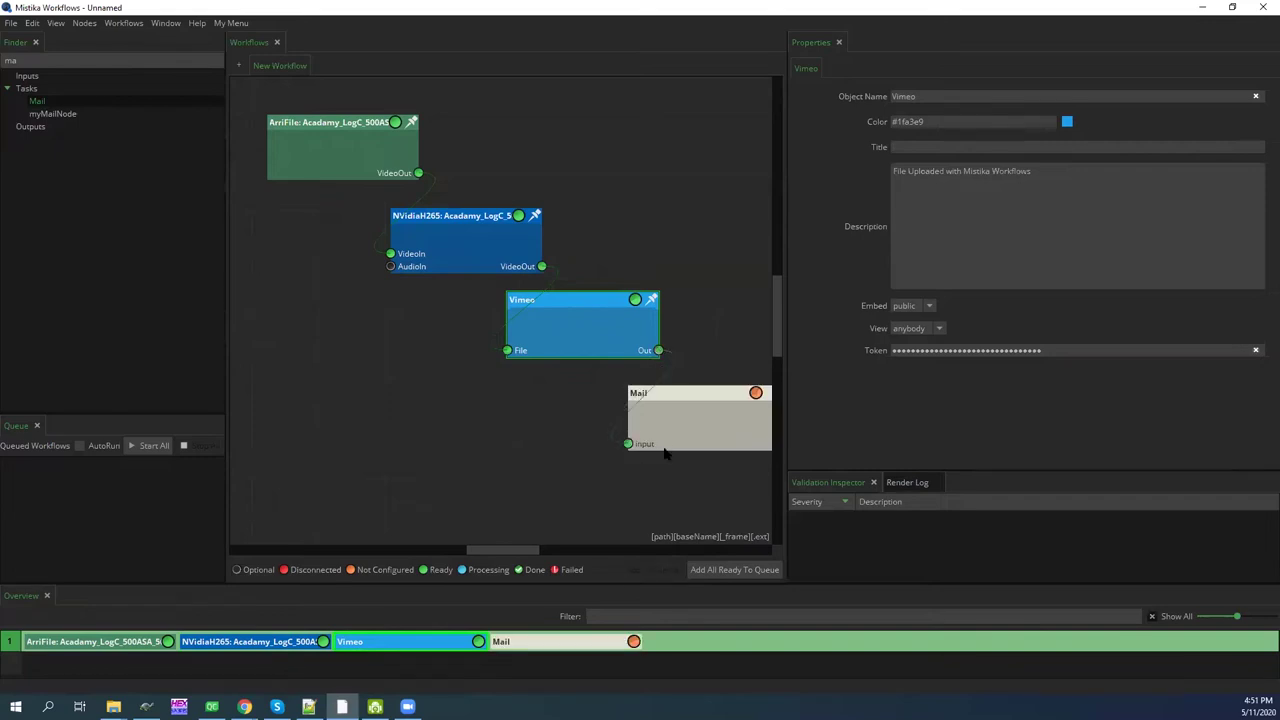
left_click(675, 432)
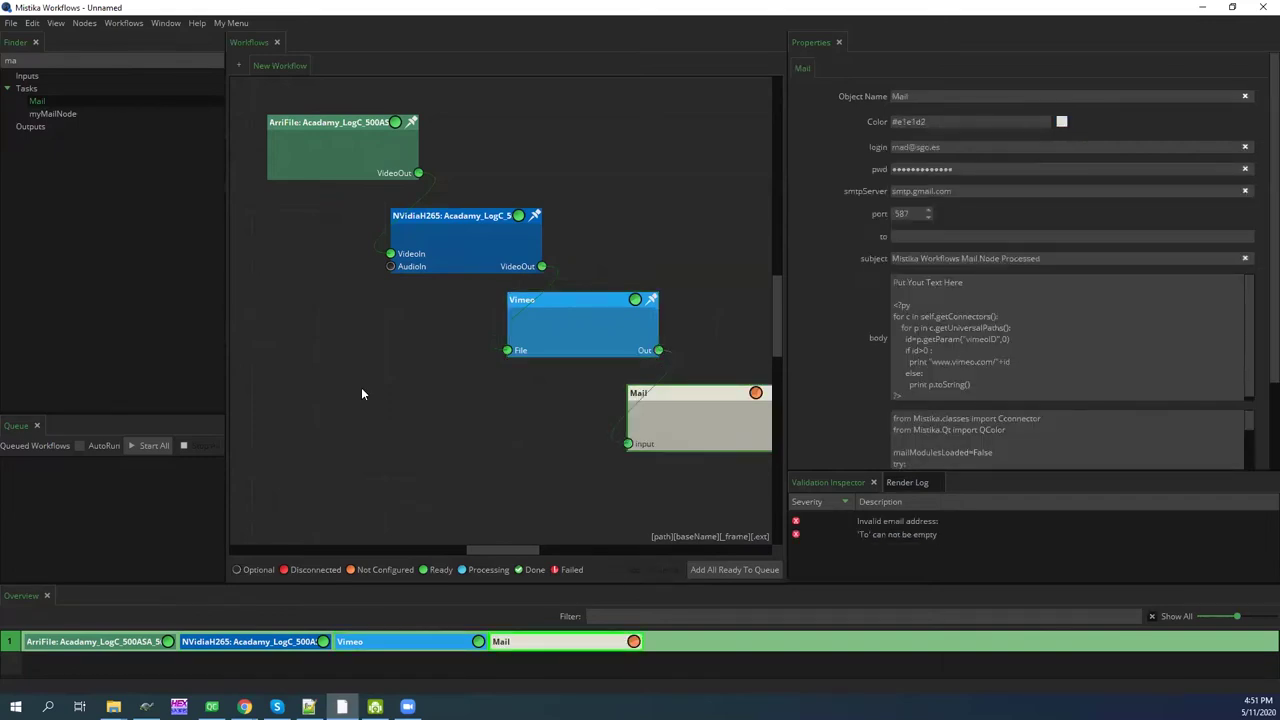
key("alt+Tab")
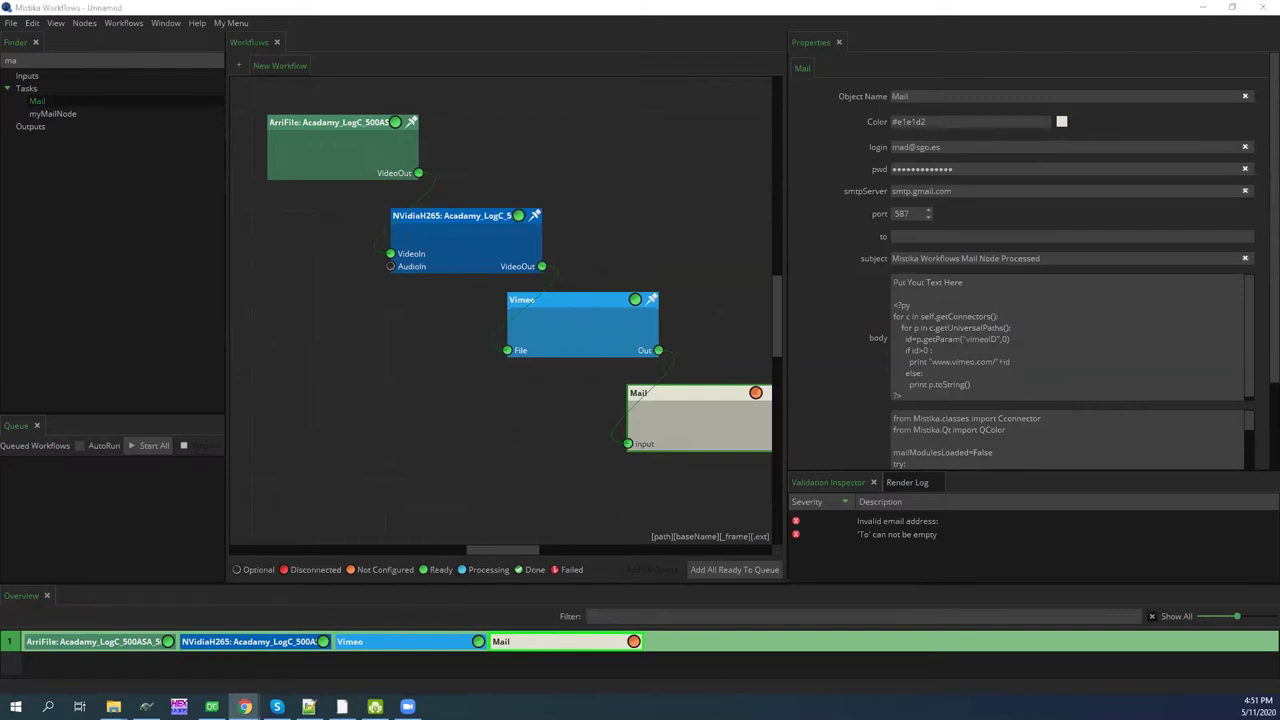
key("alt+Tab")
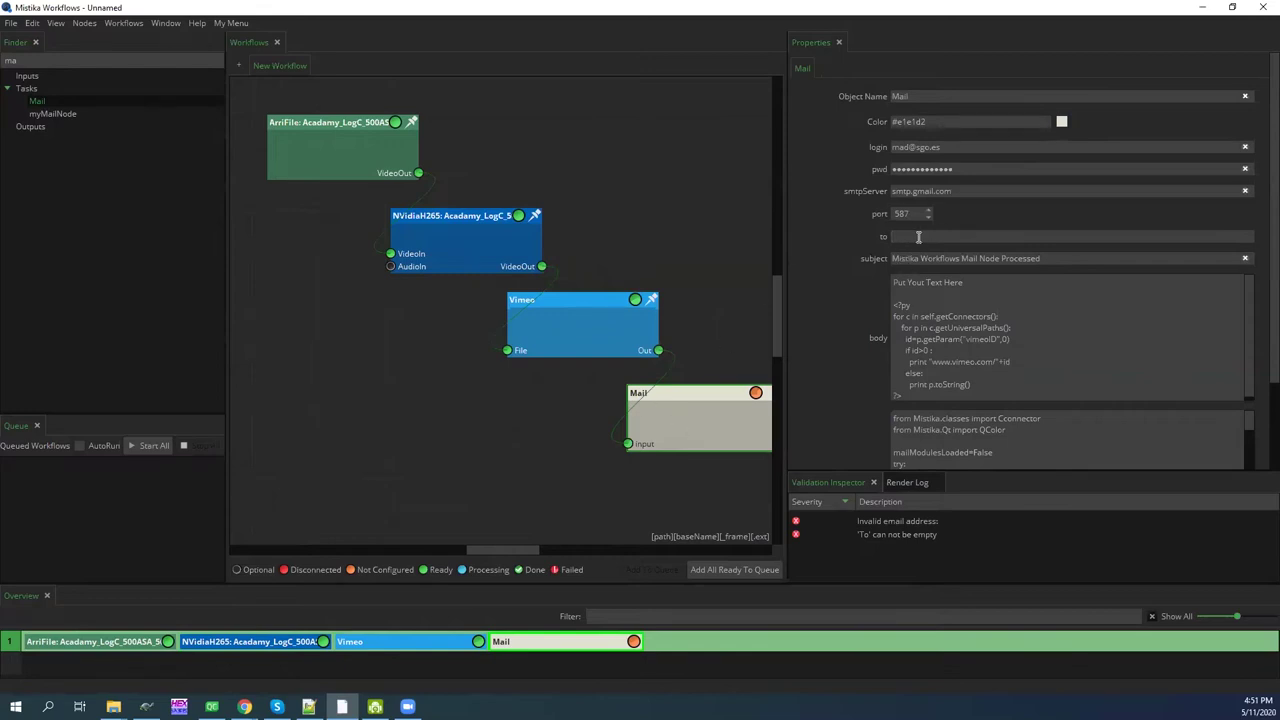
key("ctrl+v")
key("Tab")
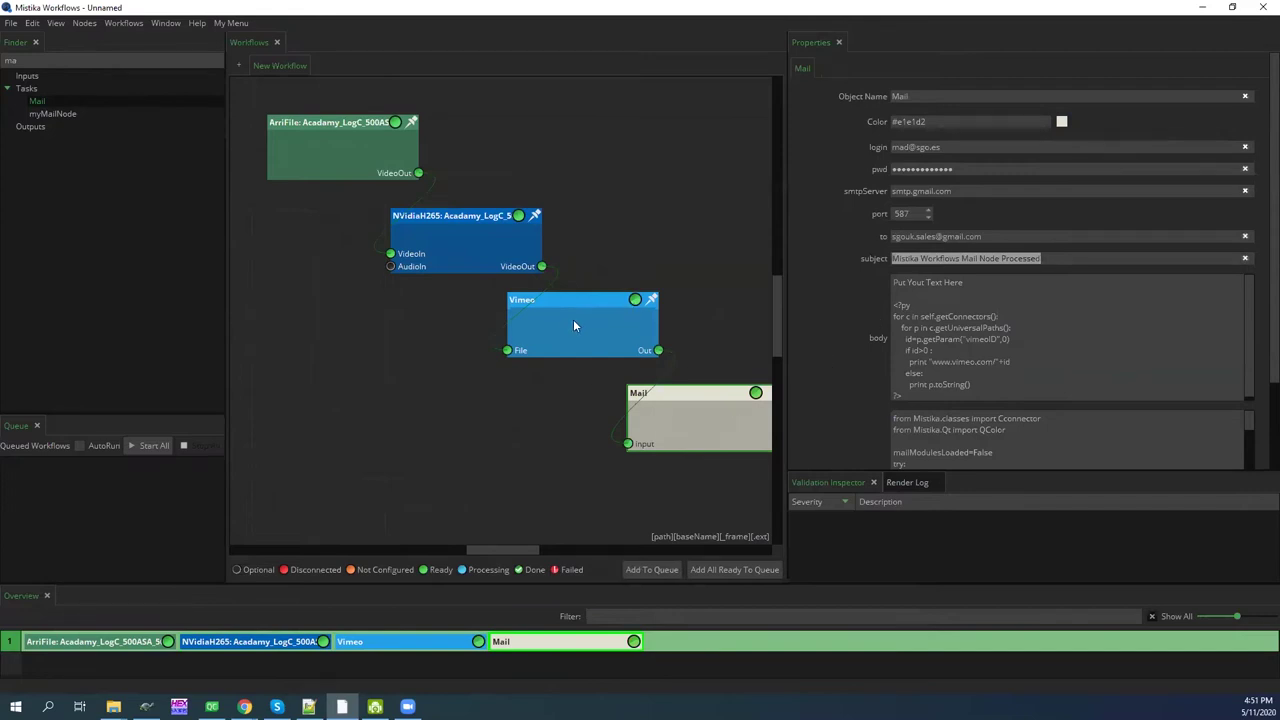
left_click(574, 325)
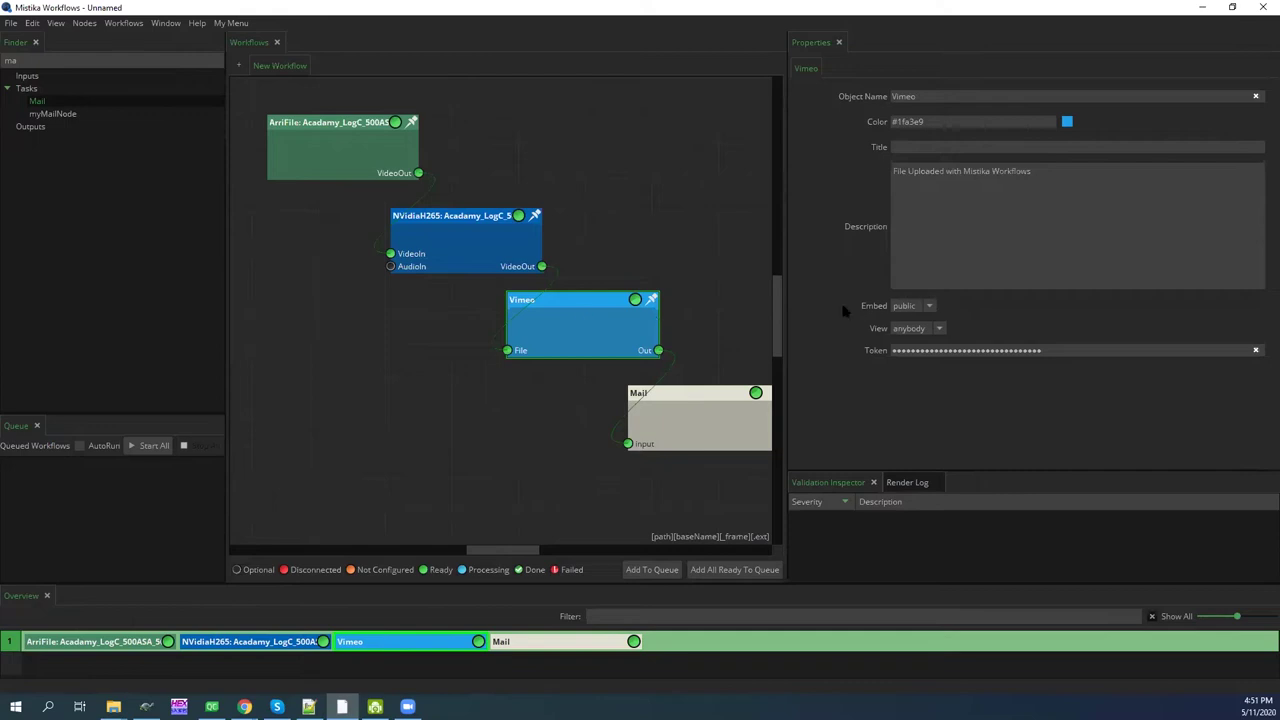
Change the Vimeo node's View privacy from anybody to unlisted
left_click(910, 329)
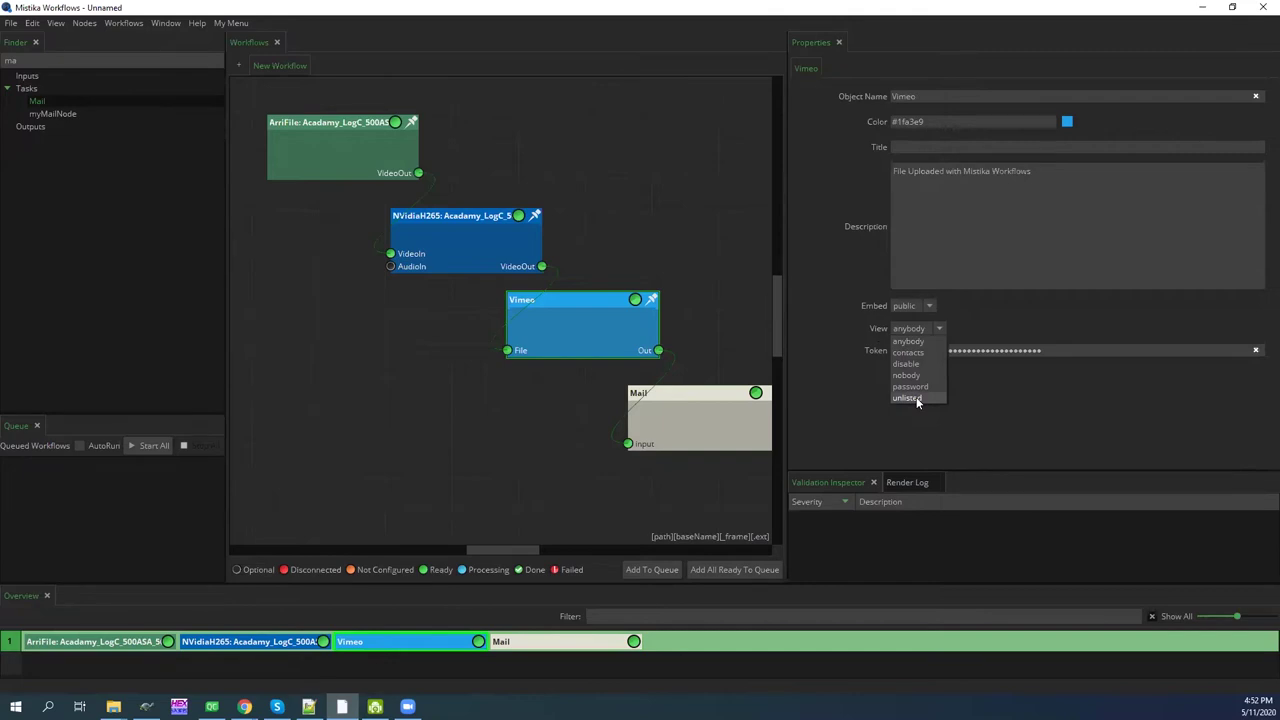
left_click(917, 399)
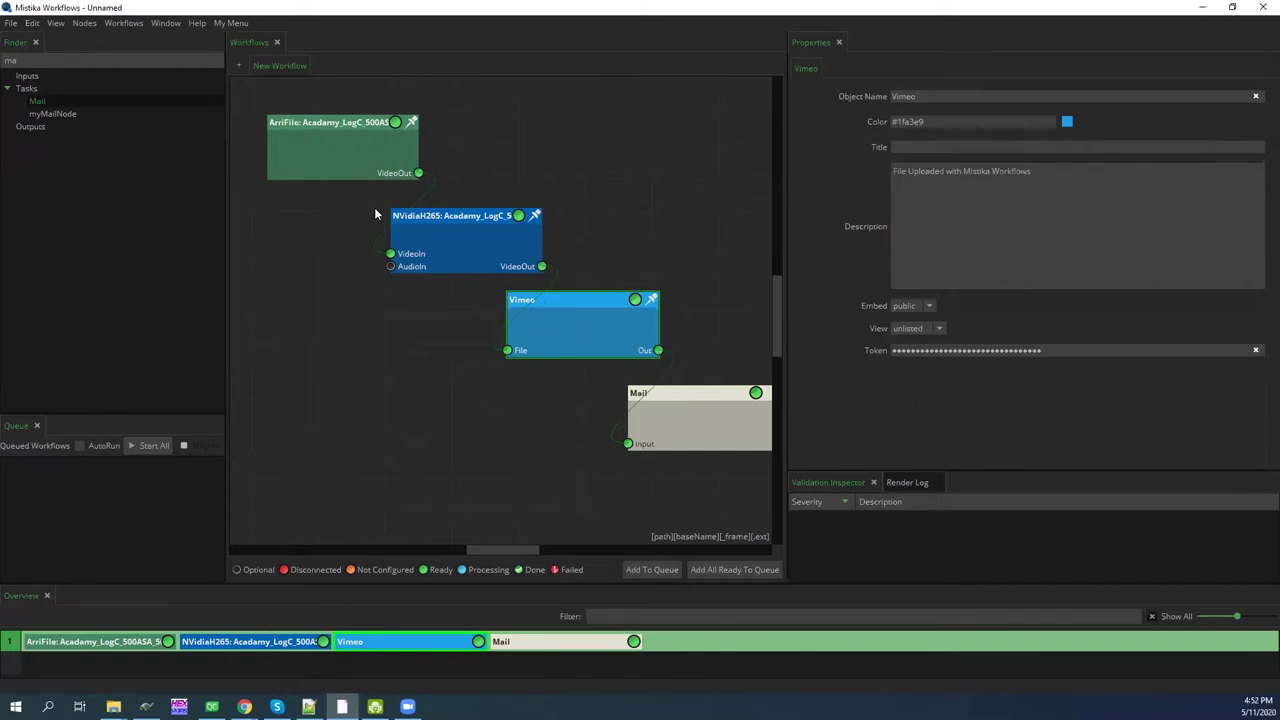
left_click(357, 126)
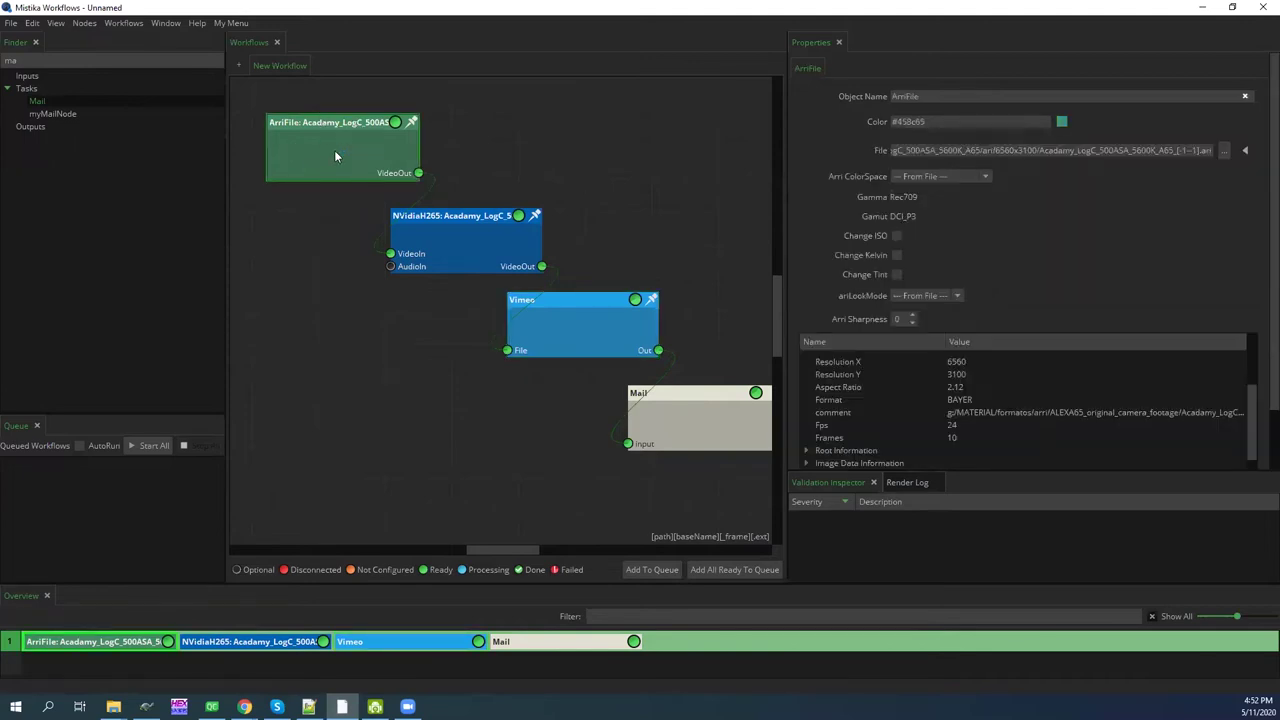
Replace the ArriFile source with a Watcher node feeding the H265 video input
key("Delete")
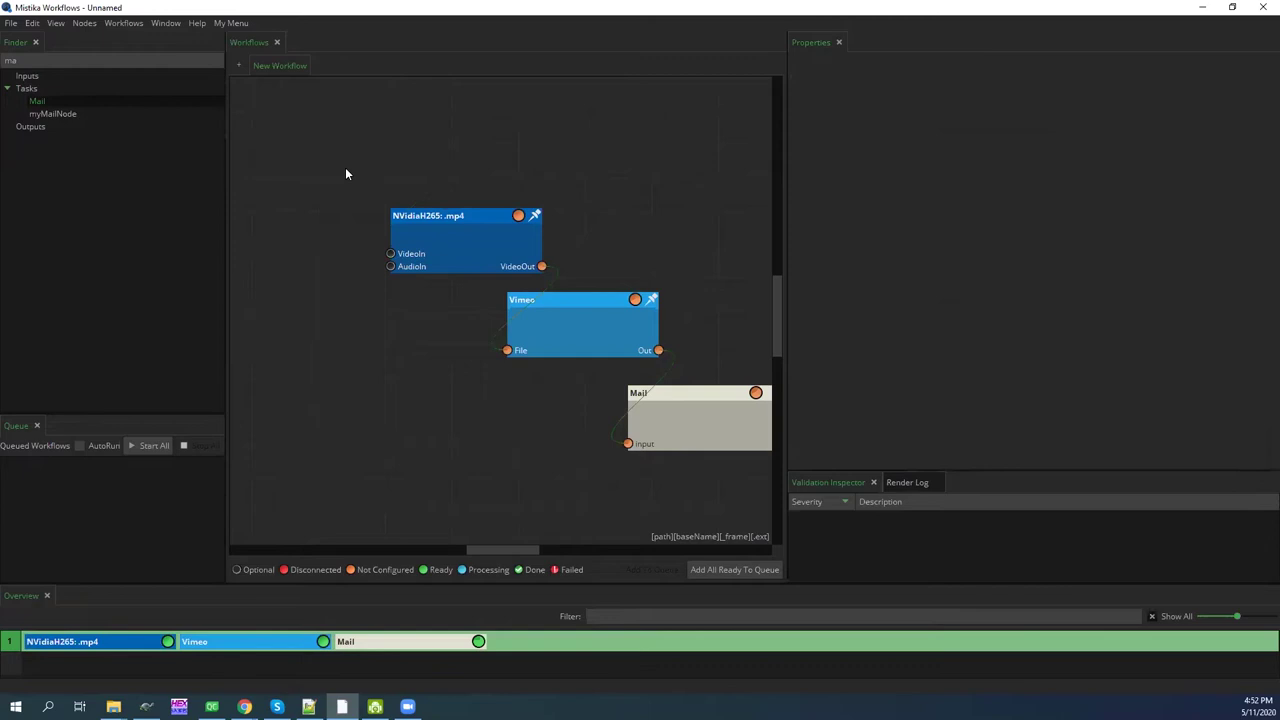
key("BackSpace")
key("BackSpace")
type("wa")
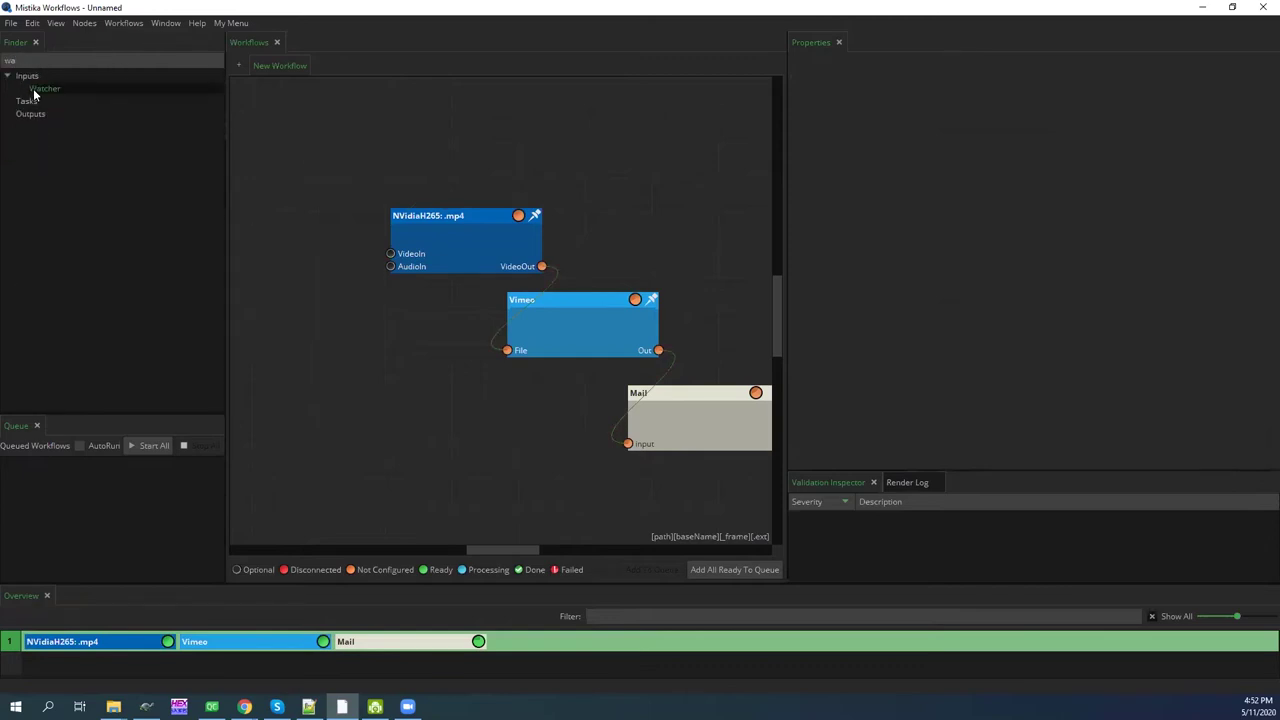
left_click_drag(292, 127, 317, 137)
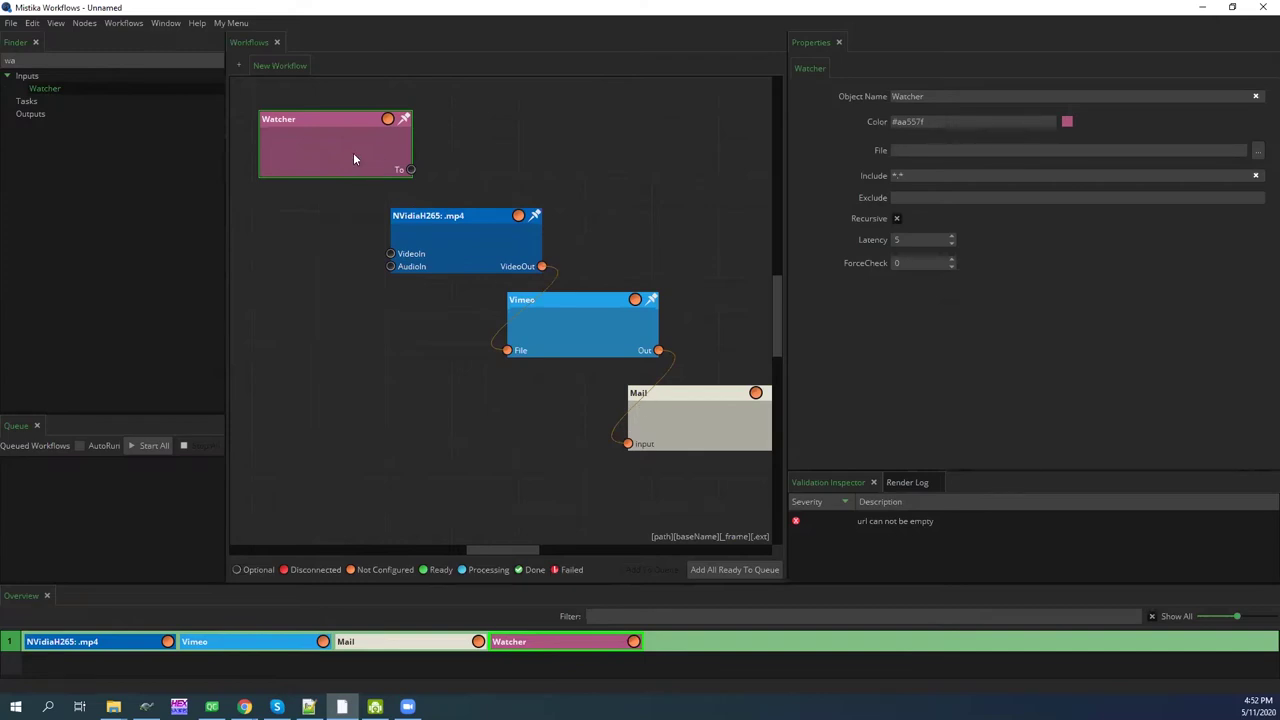
left_click_drag(410, 170, 390, 253)
Drag the Shared Lot Media folder from File Explorer onto the Watcher node
key("super+e")
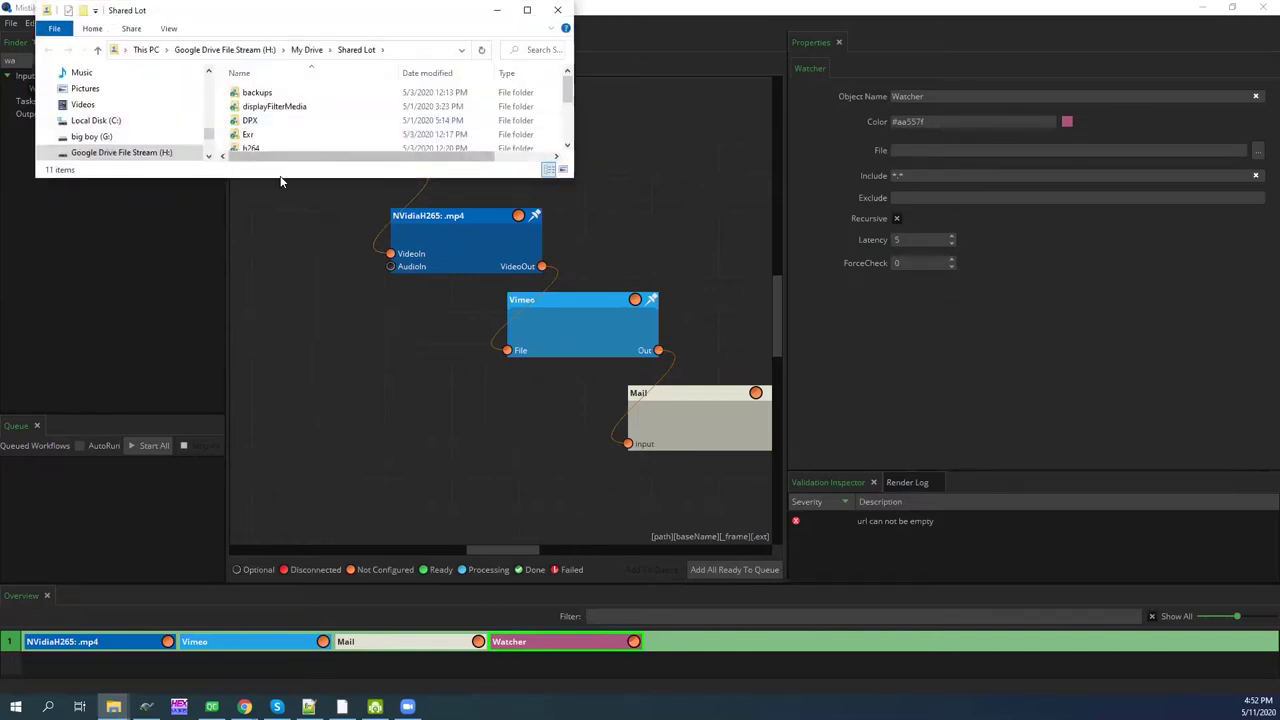
left_click_drag(277, 177, 278, 283)
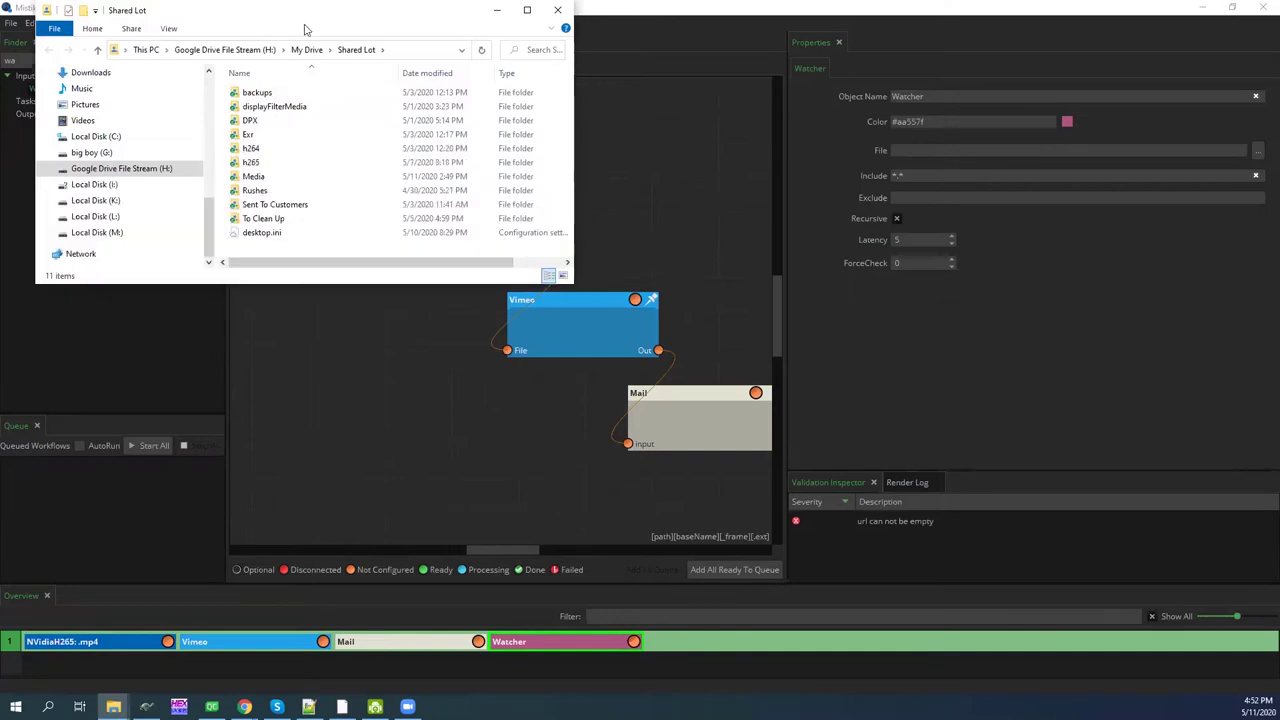
left_click_drag(305, 29, 298, 372)
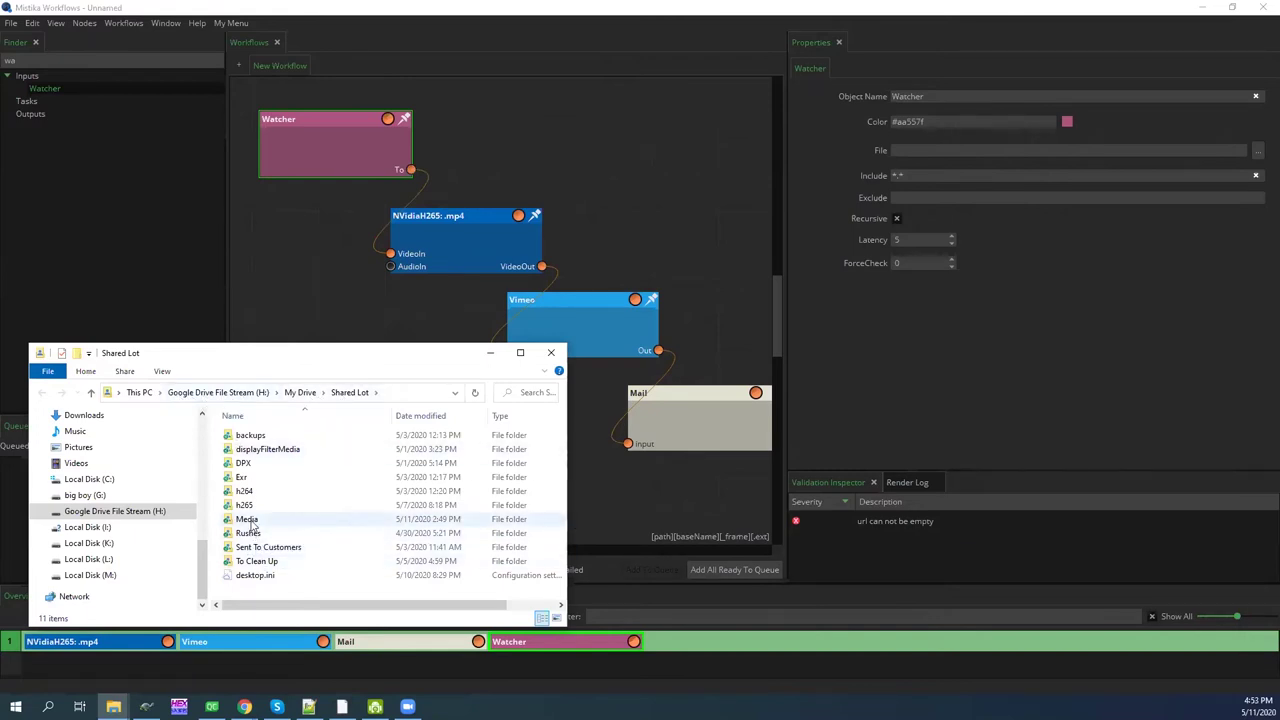
left_click(248, 522)
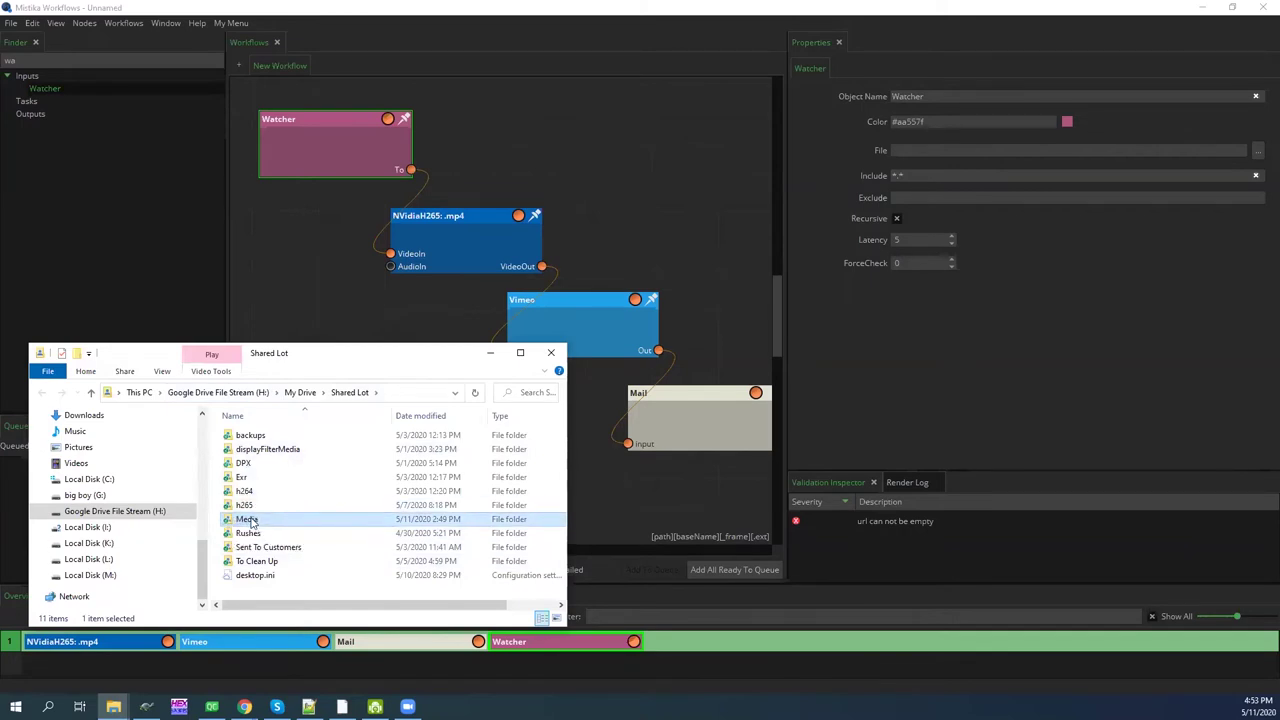
left_click_drag(248, 522, 317, 146)
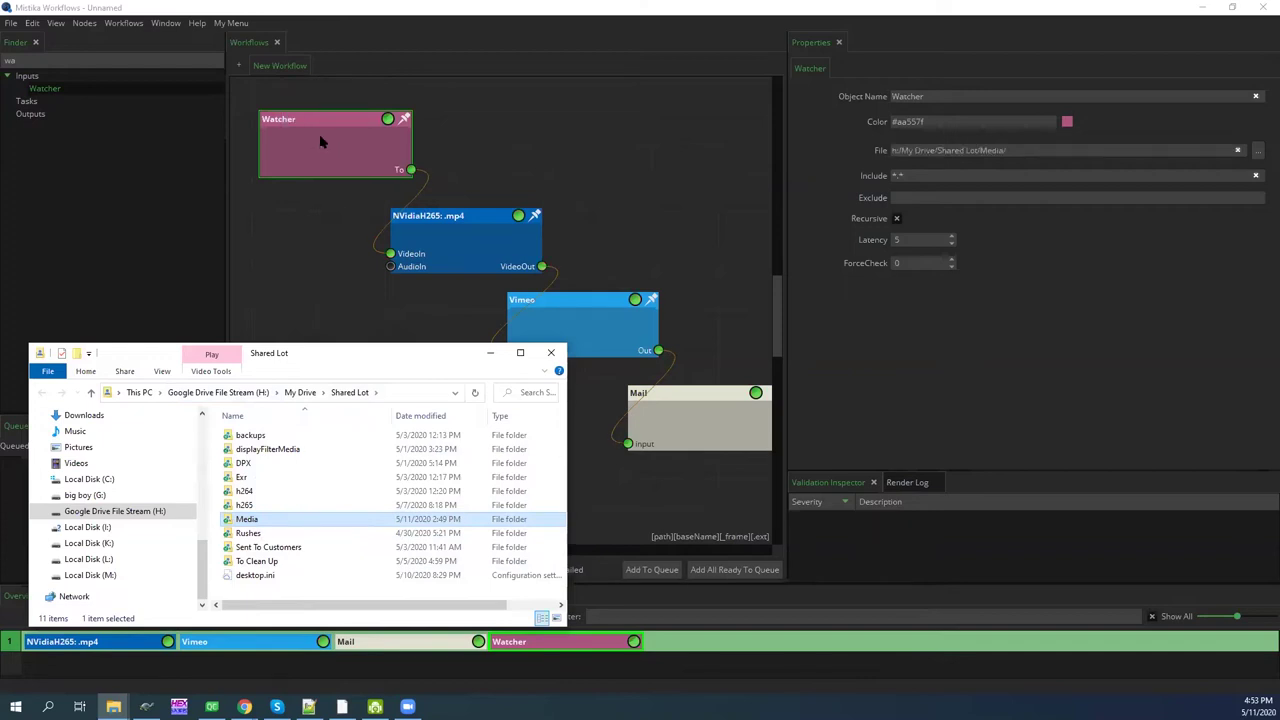
Confirm the Media folder is empty and add the workflow to the queue
double_click(249, 521)
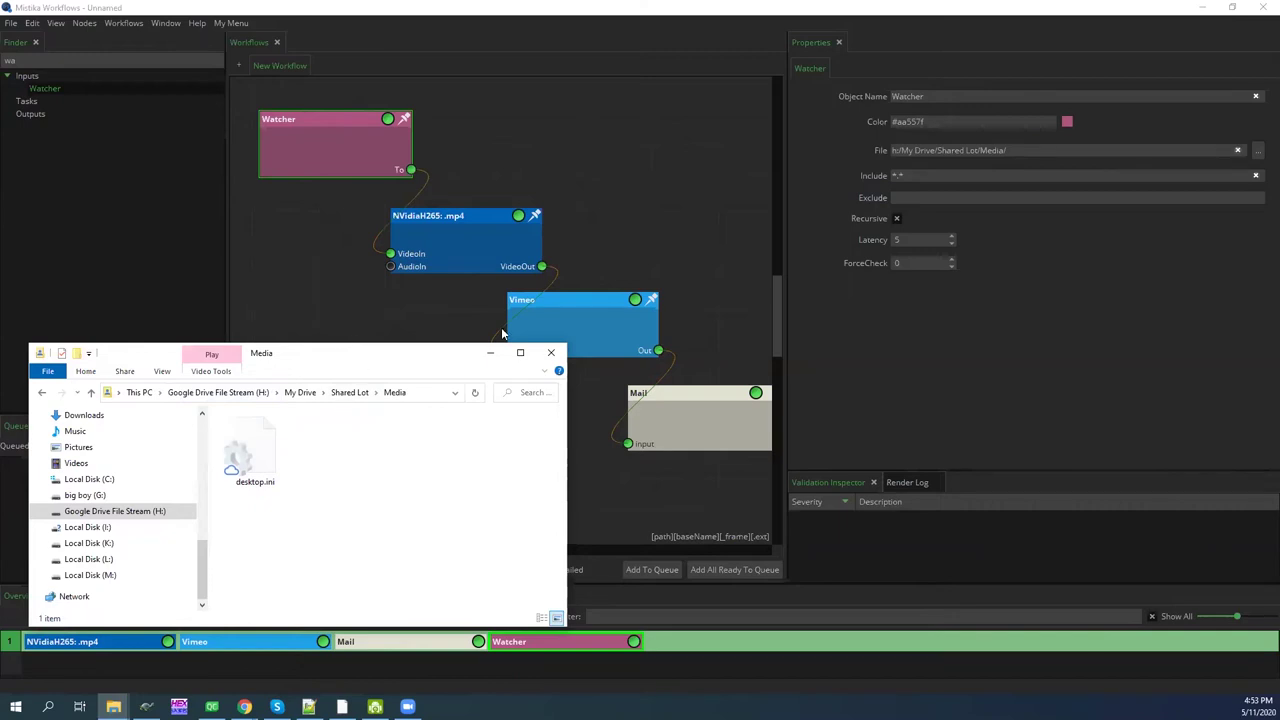
left_click_drag(506, 345, 538, 261)
left_click(649, 570)
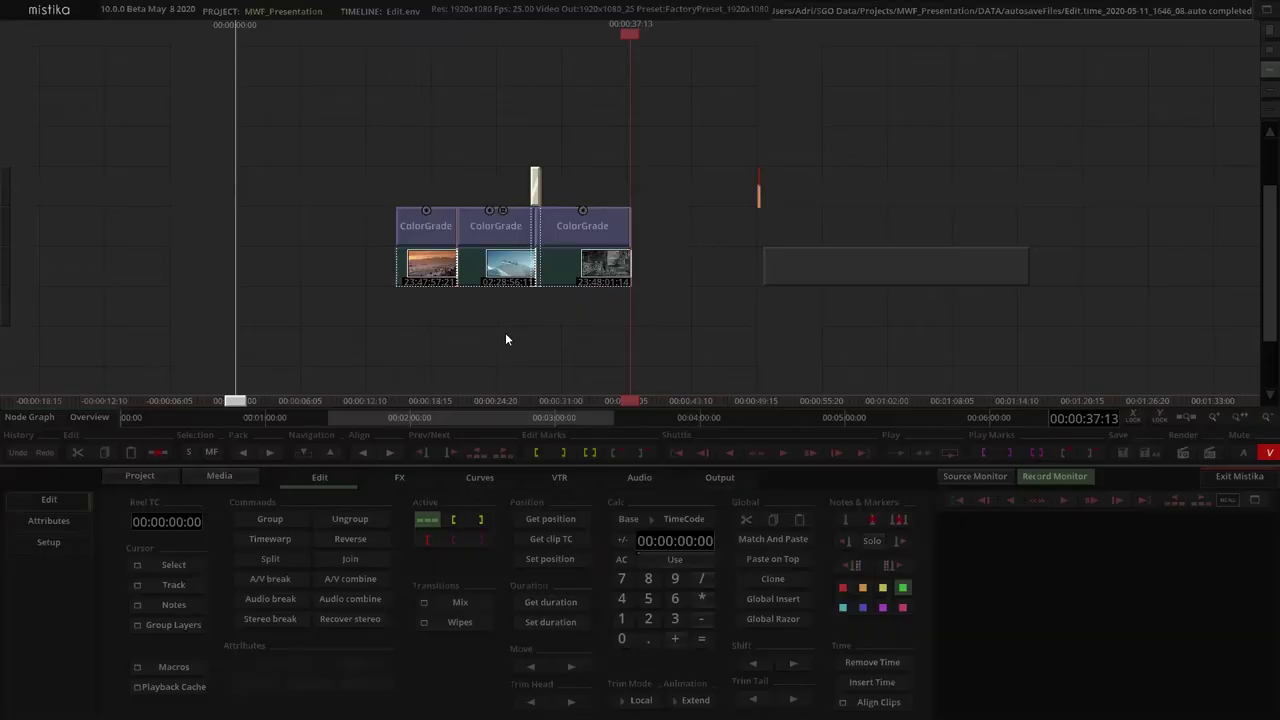
Marquee-select the three Edit.env timeline clips together with their ColorGrade effects
left_click_drag(506, 339, 519, 343)
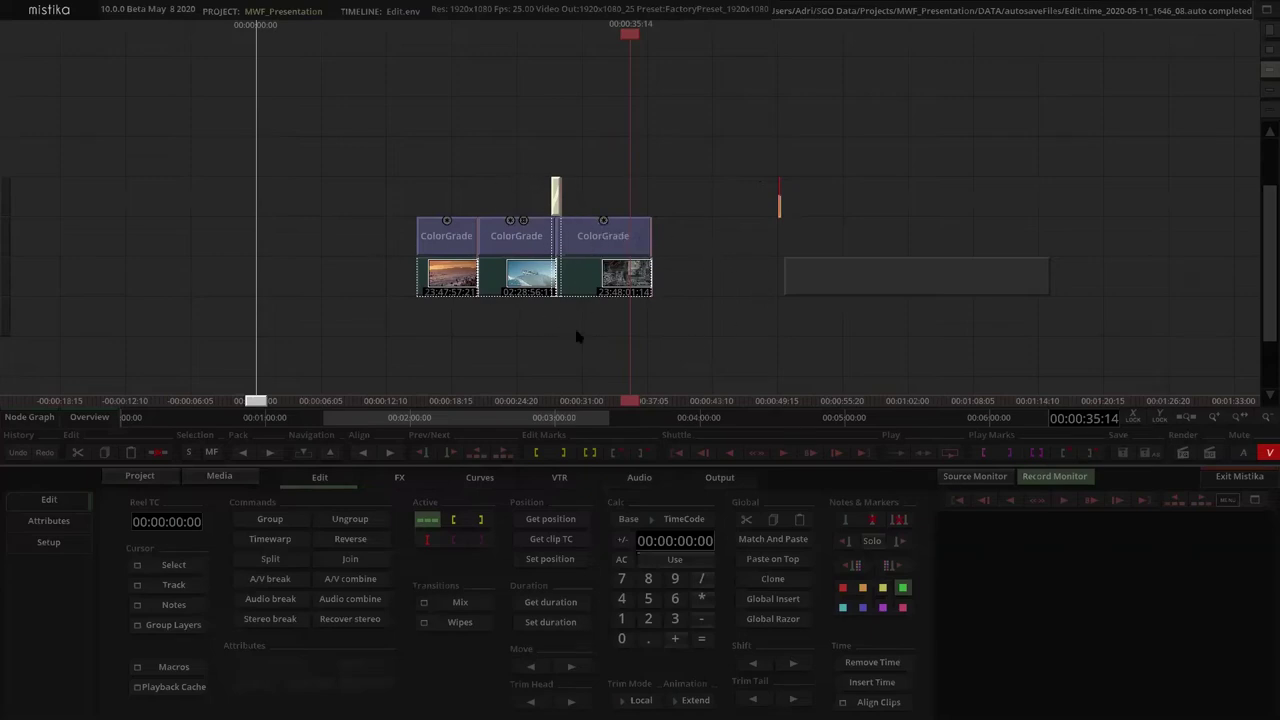
scroll(580, 335, "up", 5)
scroll(575, 328, "down", 2)
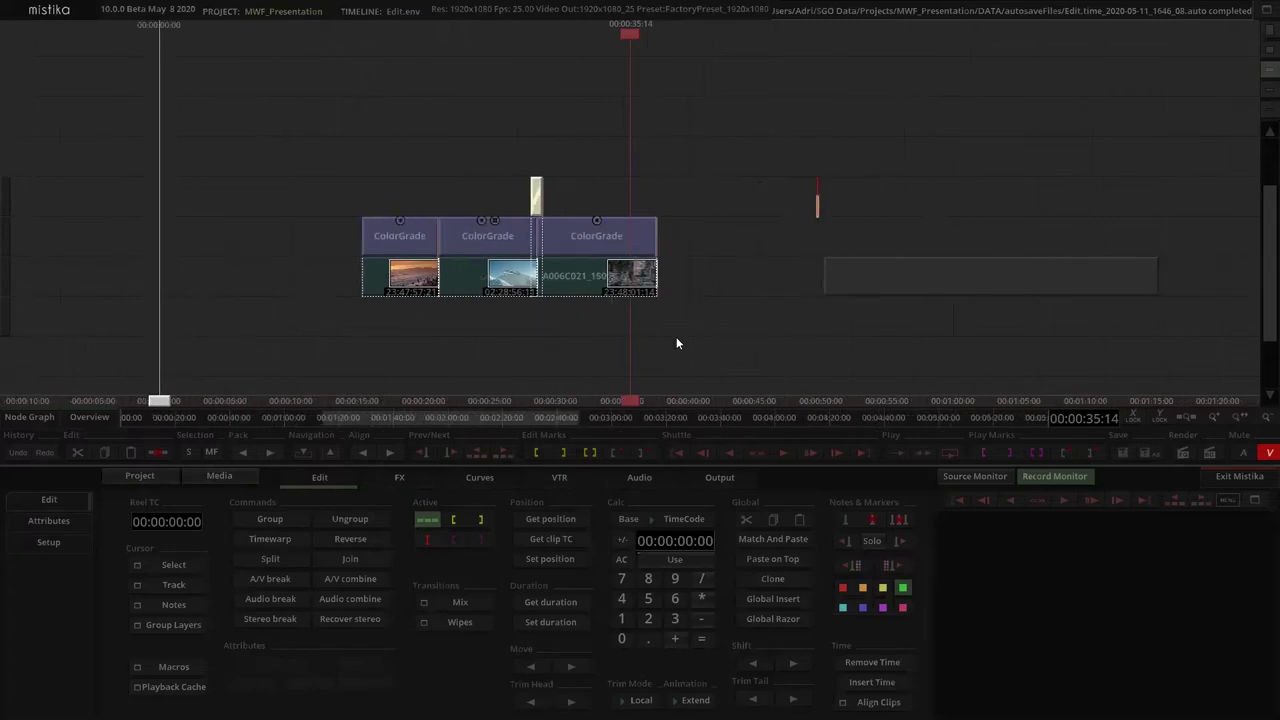
left_click_drag(354, 163, 400, 190)
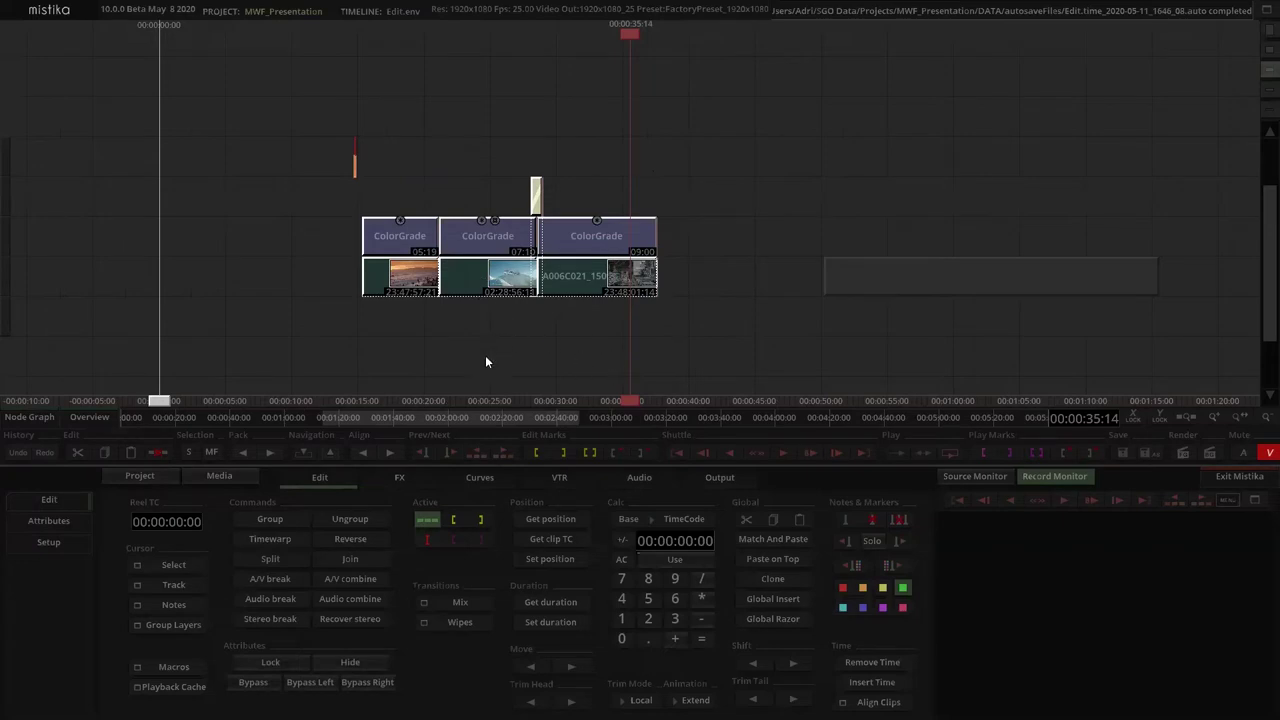
left_click(453, 362)
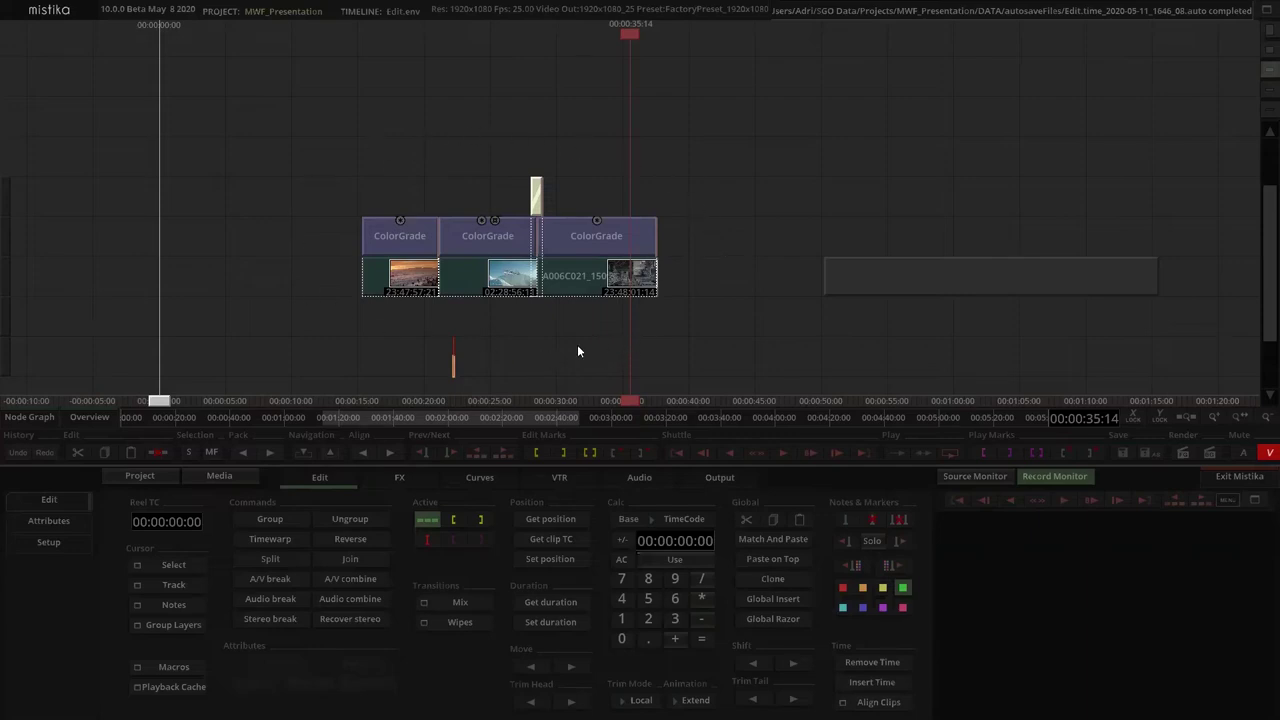
left_click_drag(577, 351, 555, 328)
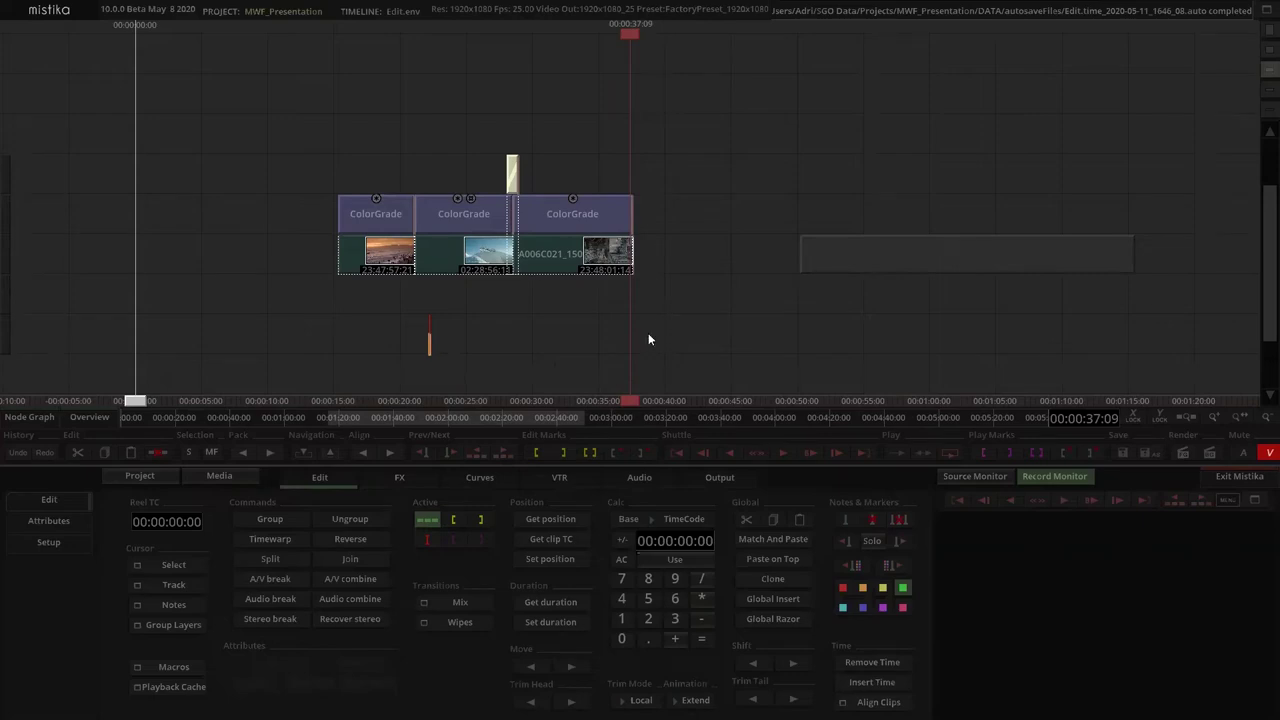
left_click_drag(629, 343, 340, 140)
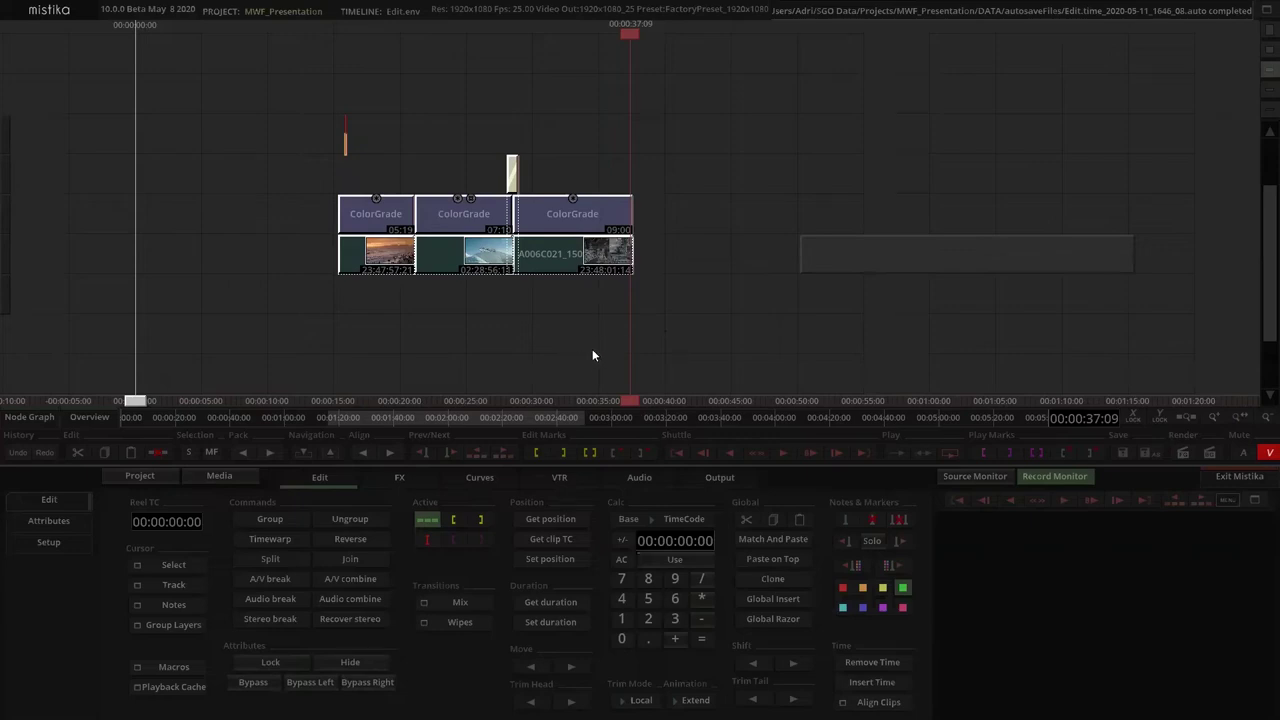
left_click(551, 336)
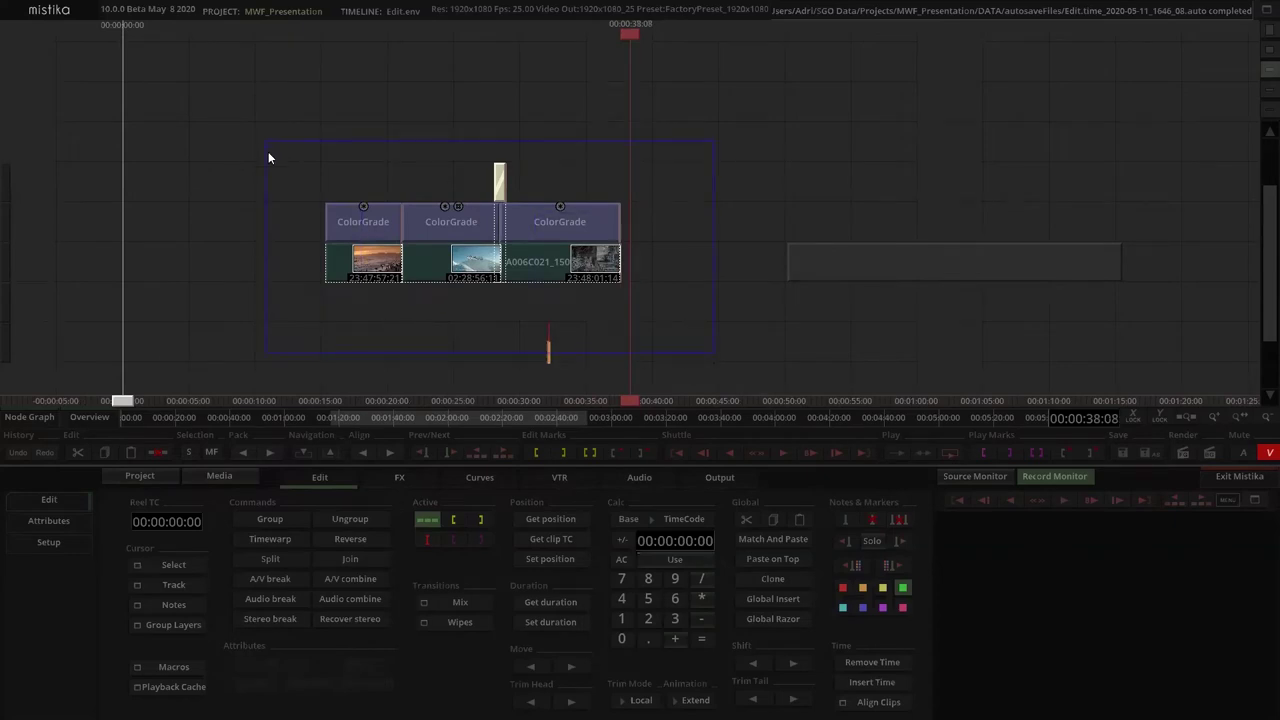
Set in and out edit marks around the three selected clips
left_click_drag(268, 157, 266, 150)
left_click(592, 453)
scroll(654, 283, "down", 3)
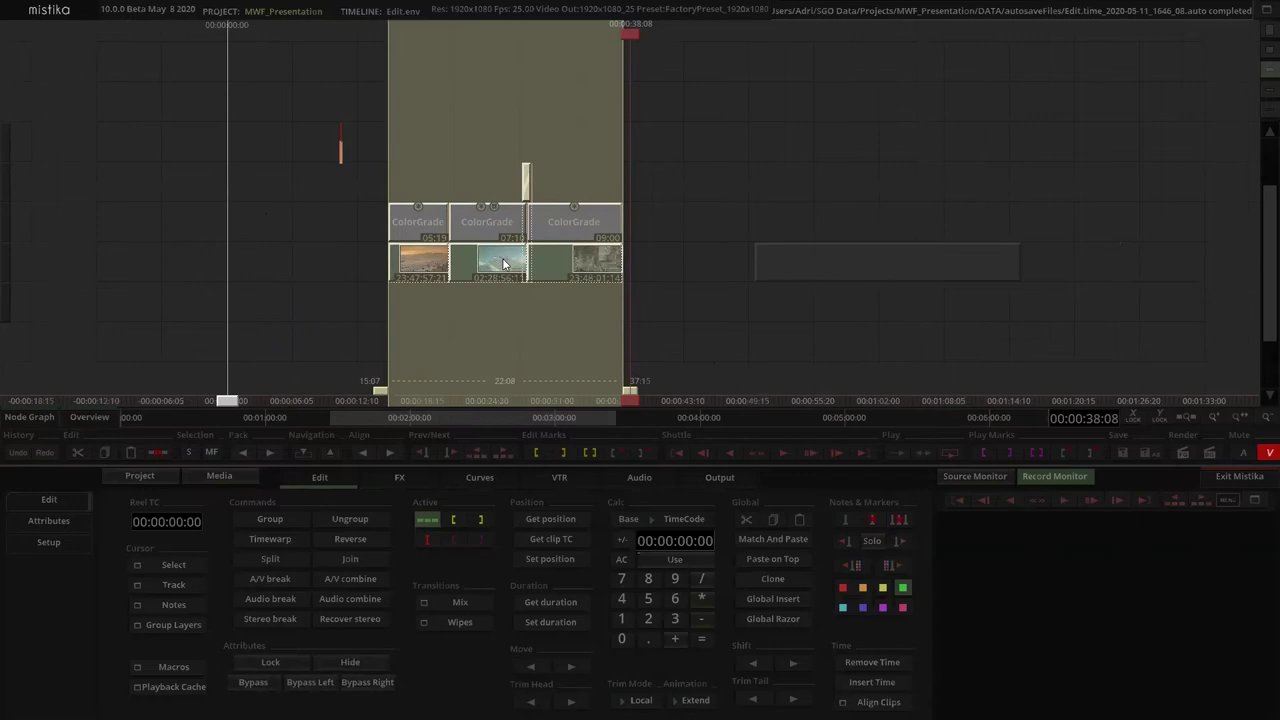
Set the render output to QuickTime movie with the MOV ProRes Proxy codec
left_click(712, 477)
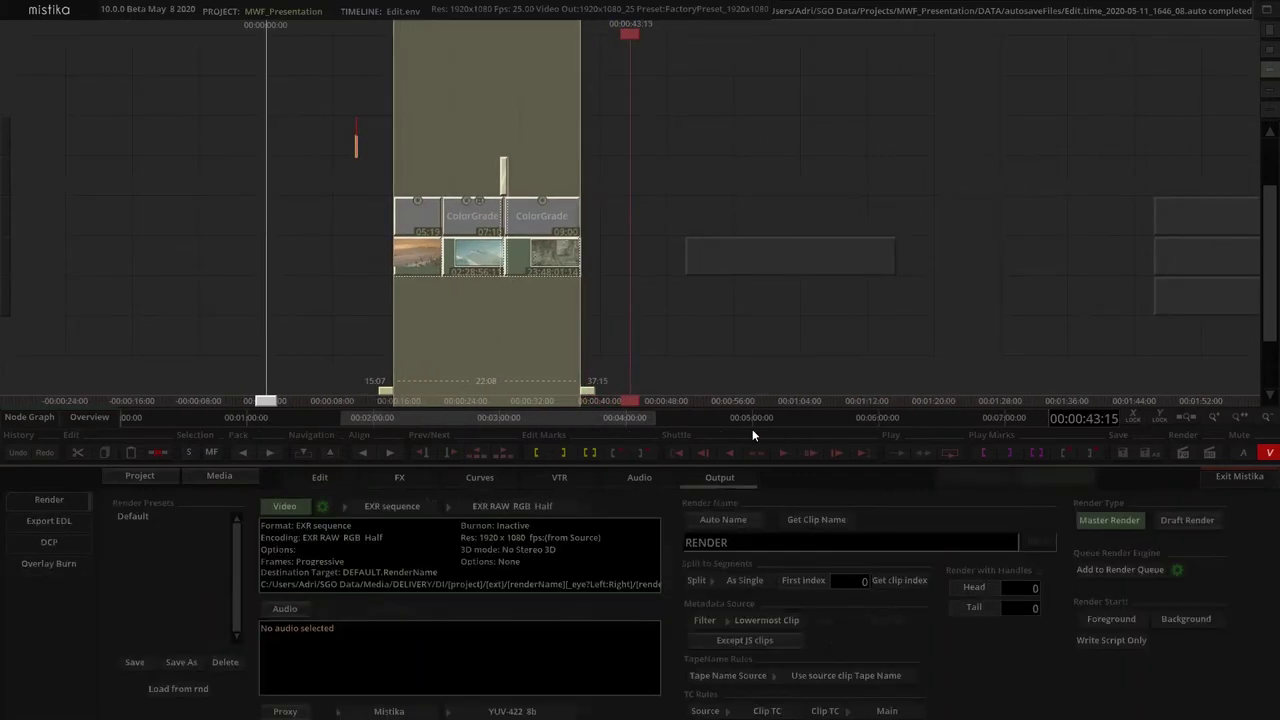
left_click(382, 507)
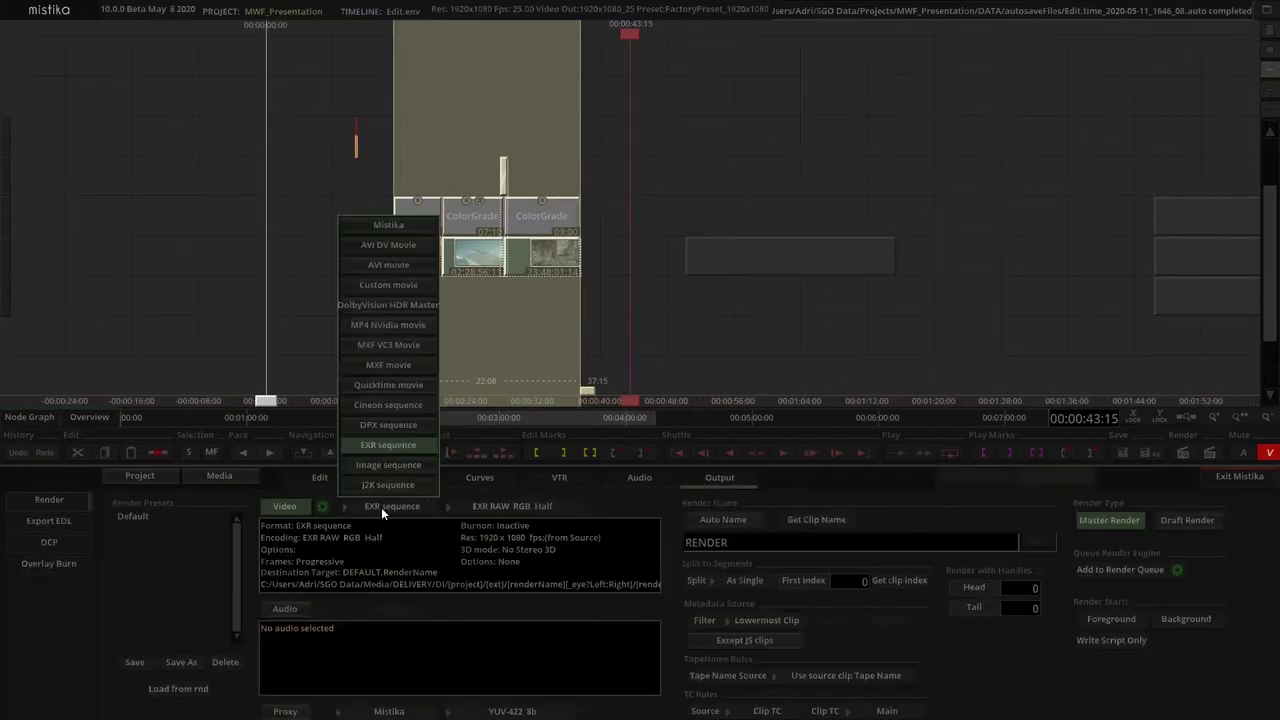
left_click(385, 387)
left_click(493, 507)
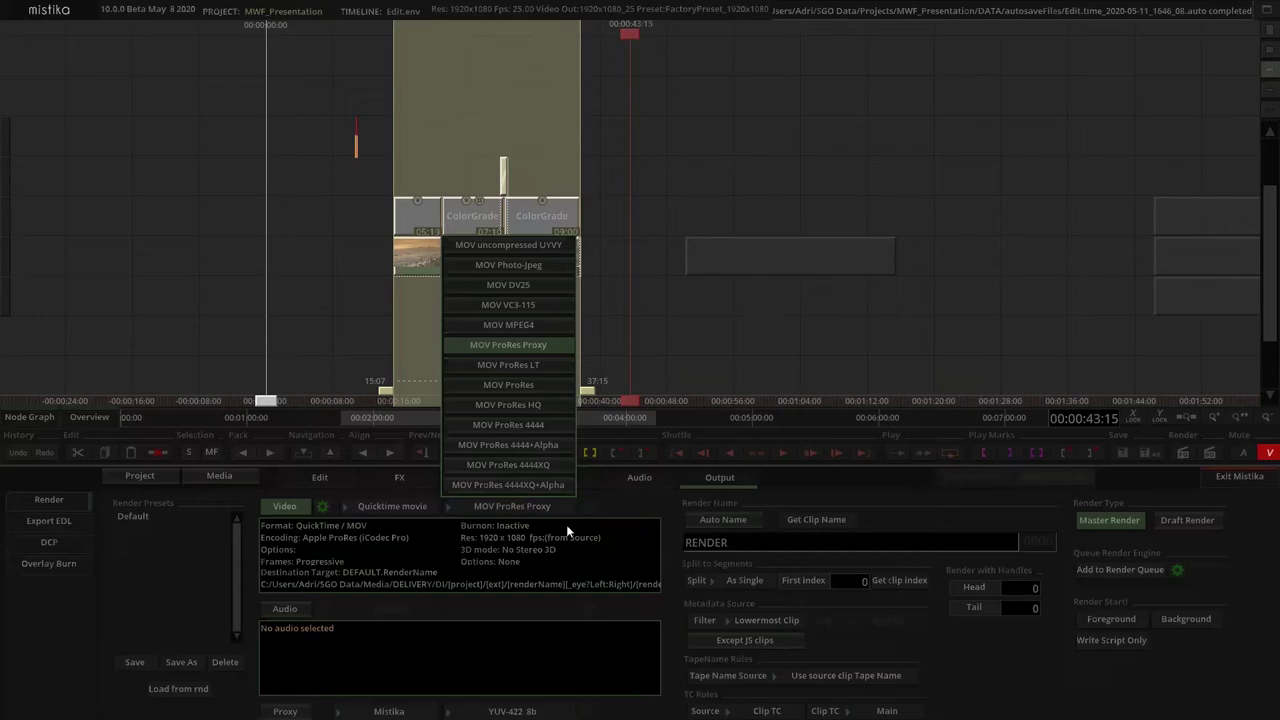
left_click(538, 559)
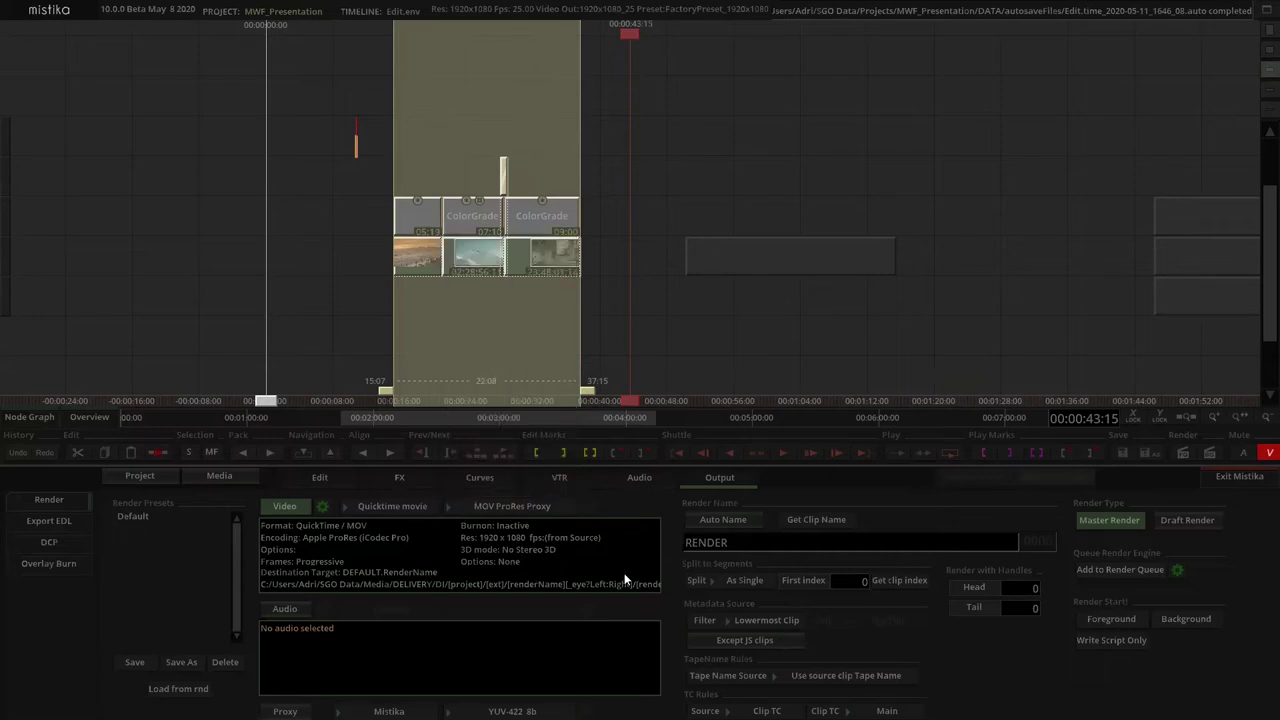
Open the Video Setup with the path target set to User defined
left_click(325, 508)
left_click(385, 582)
left_click(477, 603)
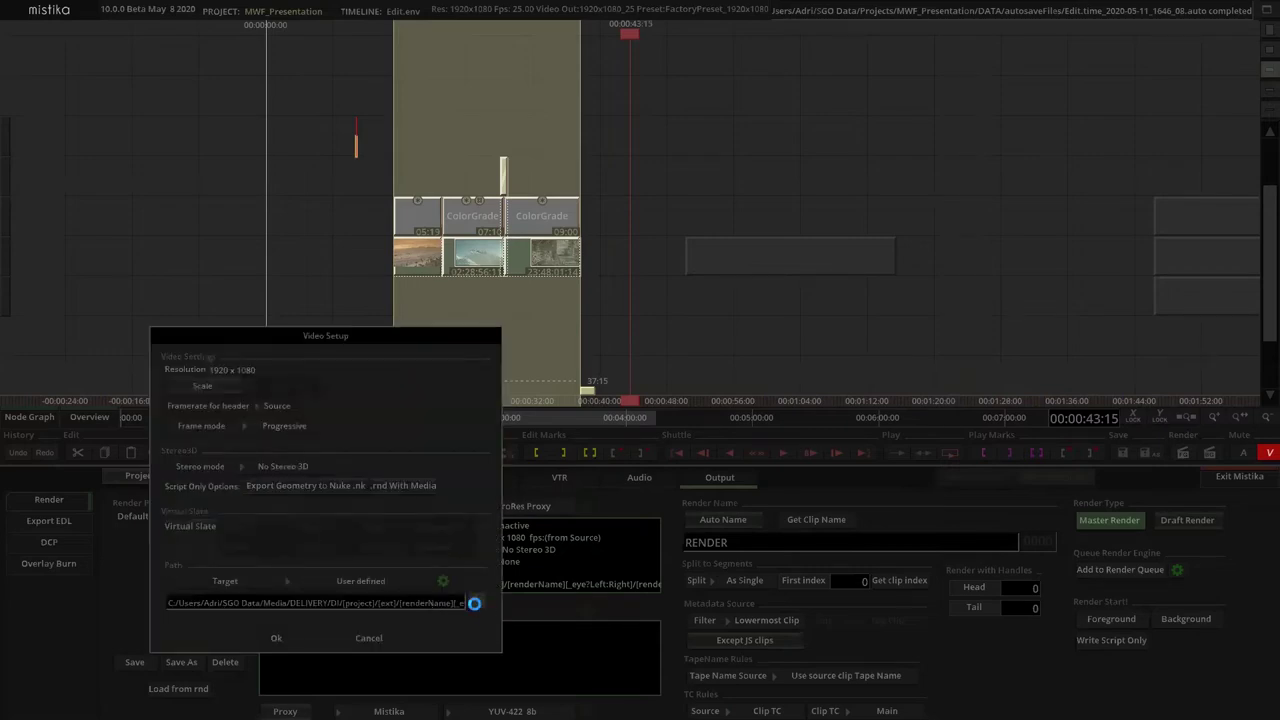
Set the render path to Shared Lot/Media and name the render Master_clip
left_click(207, 426)
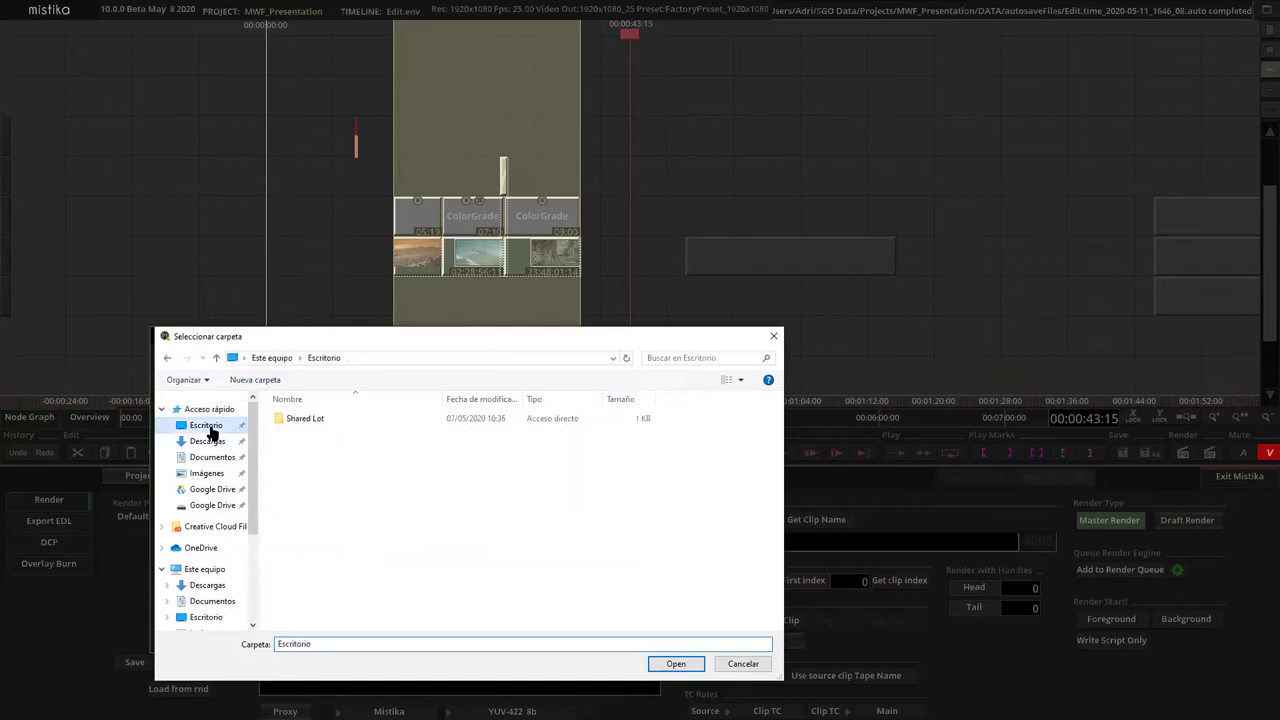
double_click(310, 418)
double_click(300, 502)
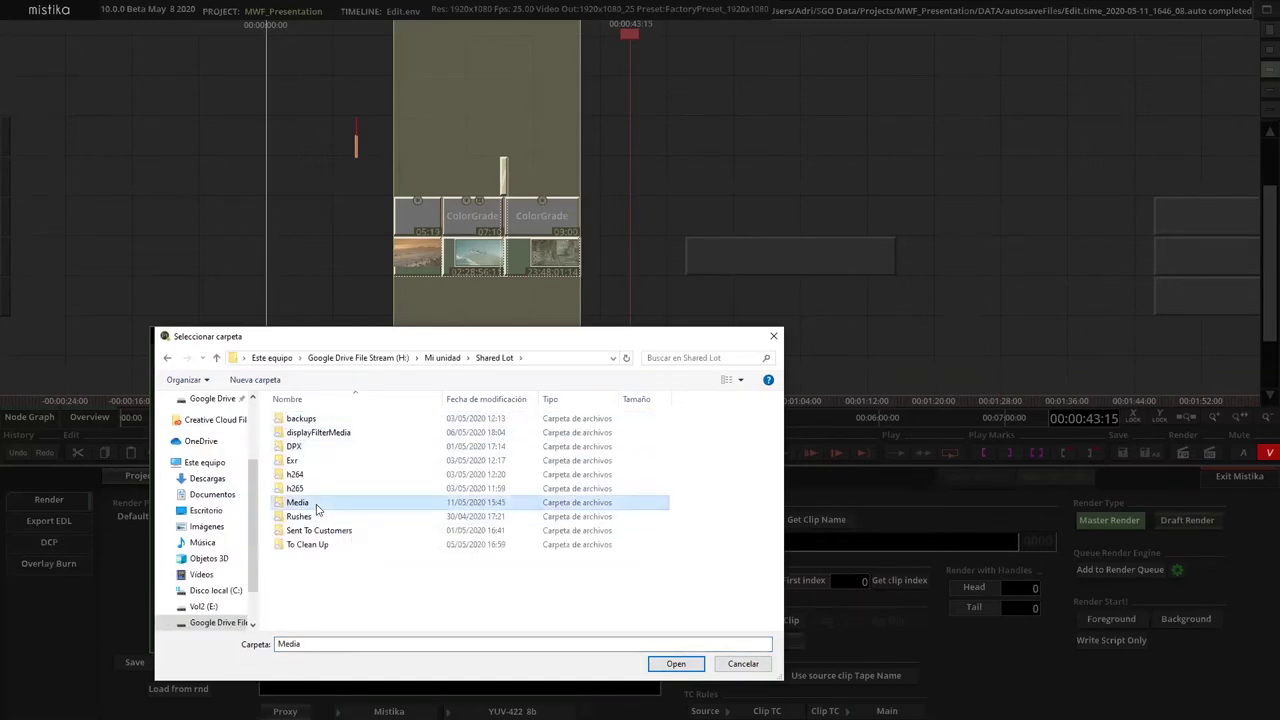
left_click(676, 663)
left_click(276, 638)
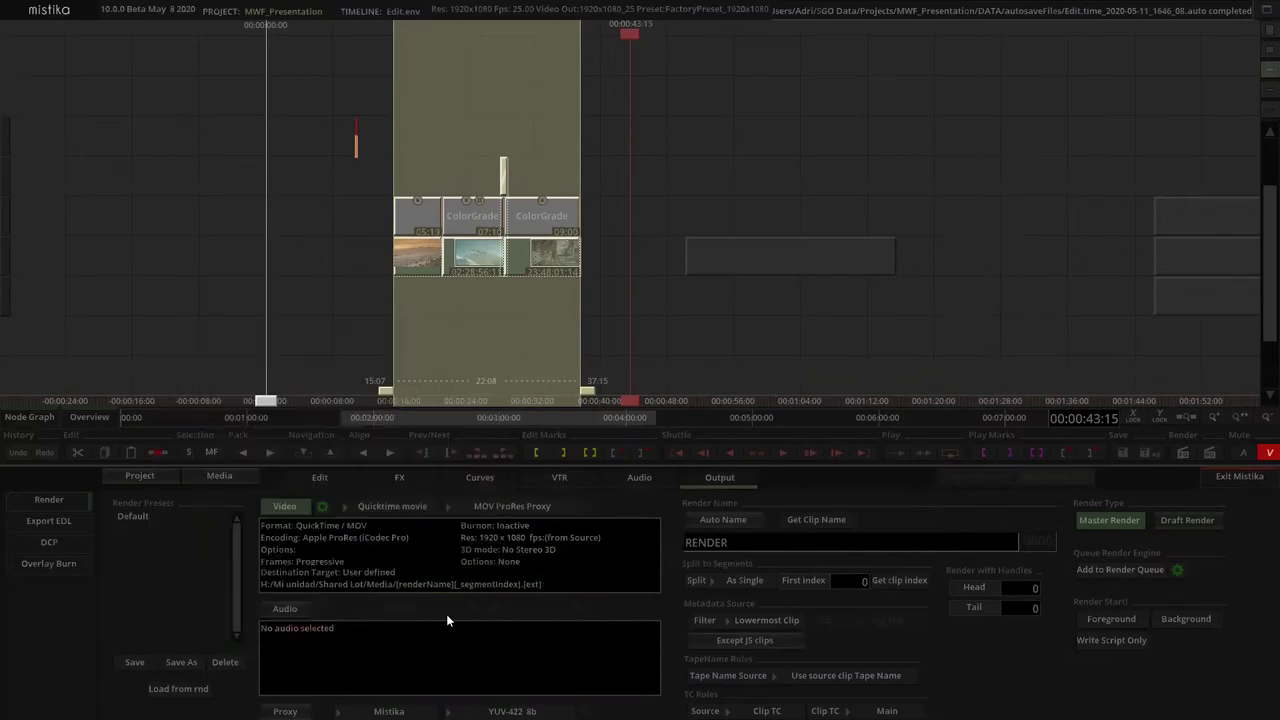
left_click_drag(725, 548, 668, 547)
type("Master ")
type("clip")
Render only the edit-marked range in the foreground, overwriting the existing clip
left_click(1100, 620)
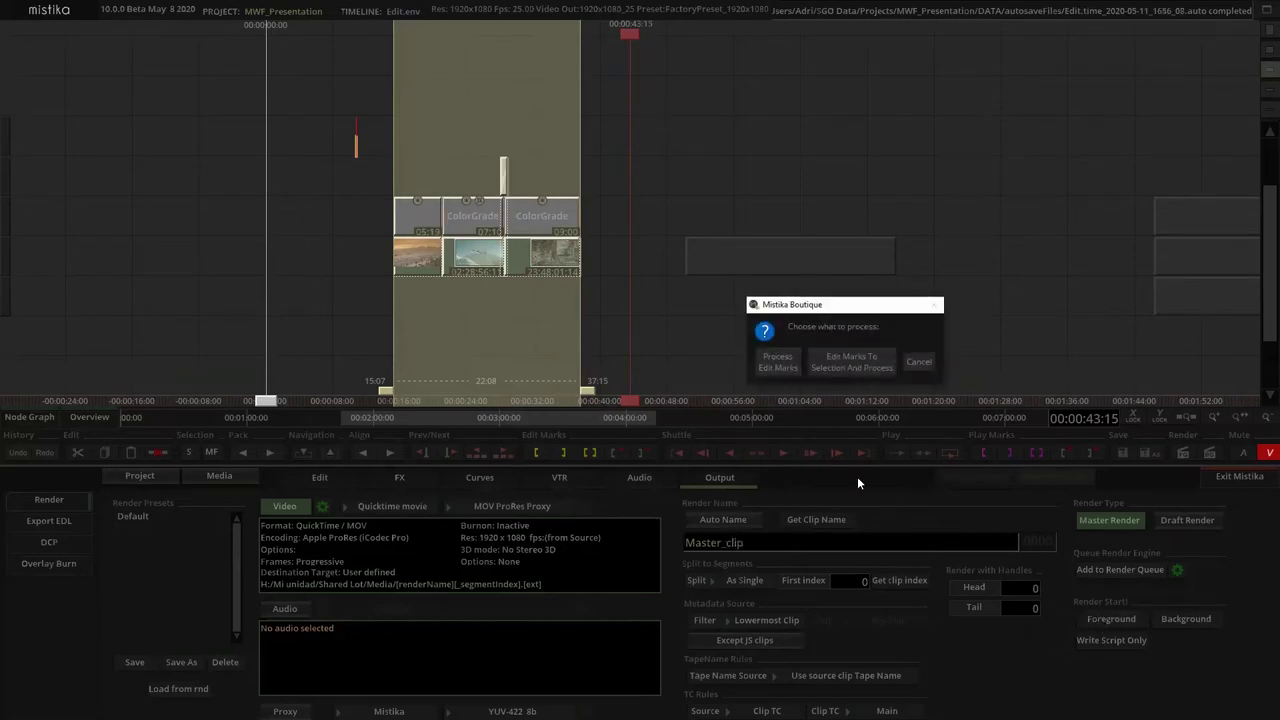
left_click(767, 370)
left_click(628, 256)
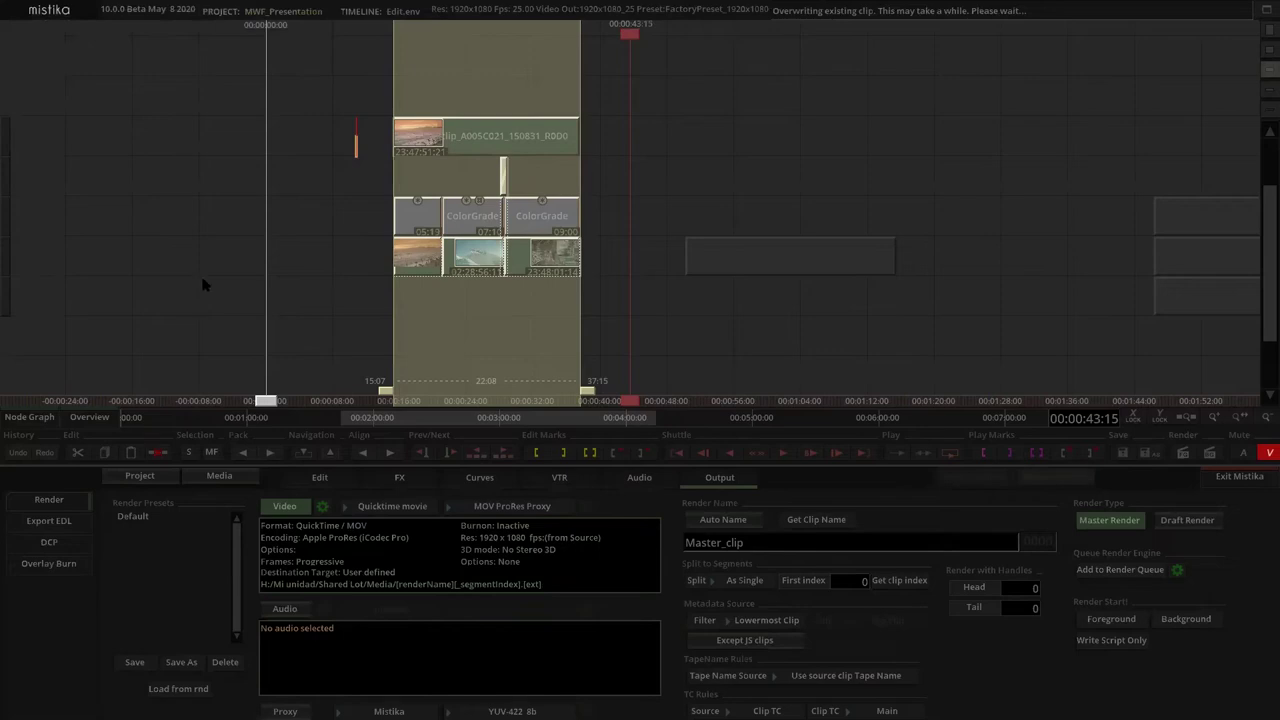
left_click(638, 193)
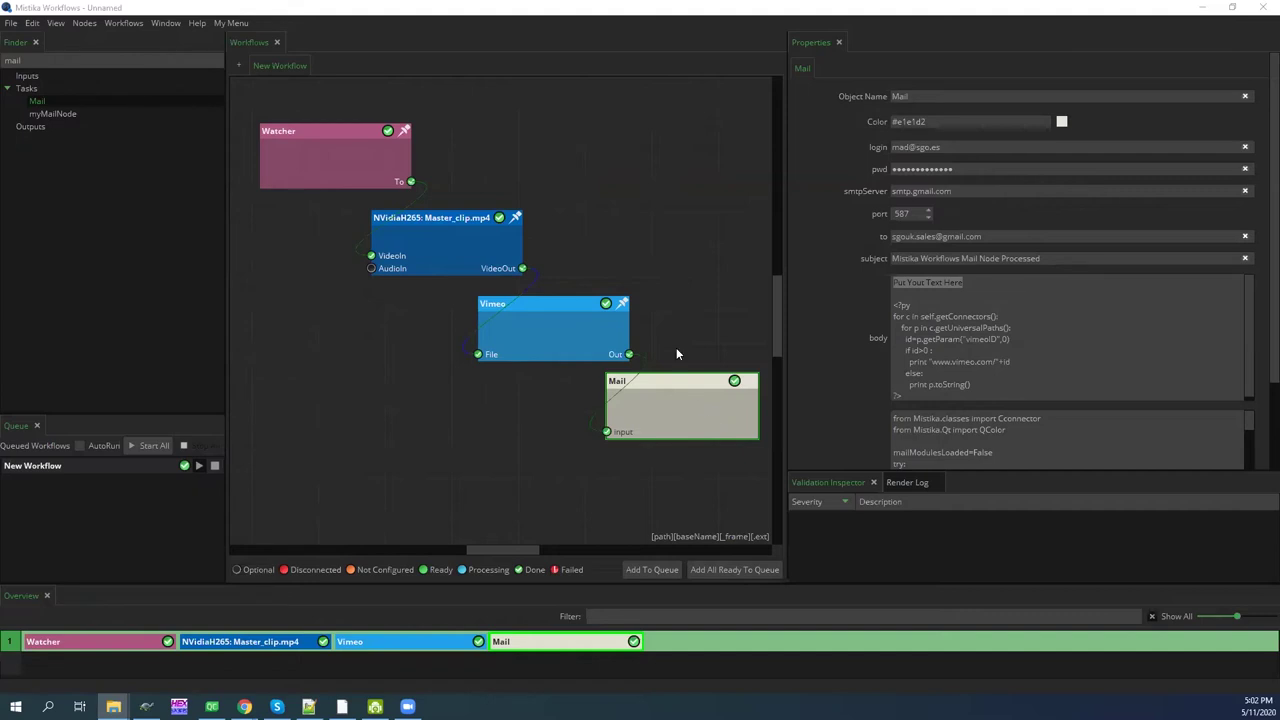
Check the Mail node's placeholder body line, then open the 'Mistika Workflows Mail Node Processed' email in Gmail
triple_click(918, 281)
left_click_drag(970, 281, 886, 279)
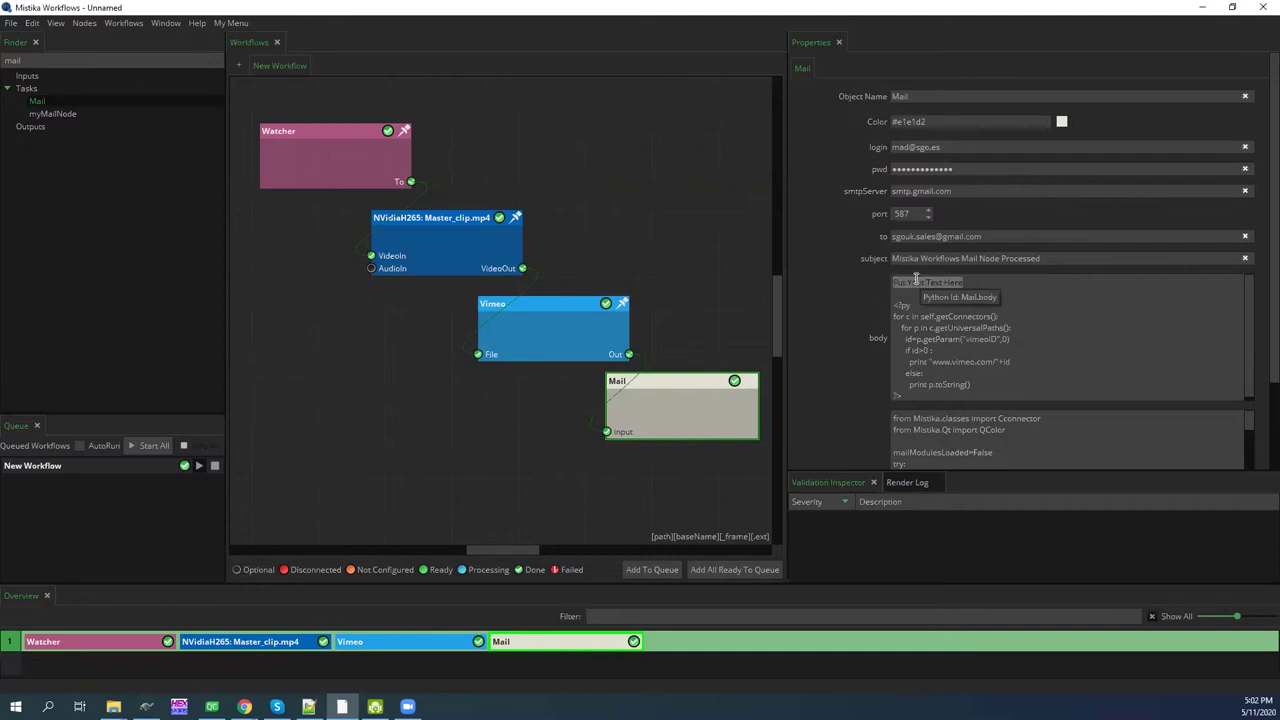
left_click(695, 277)
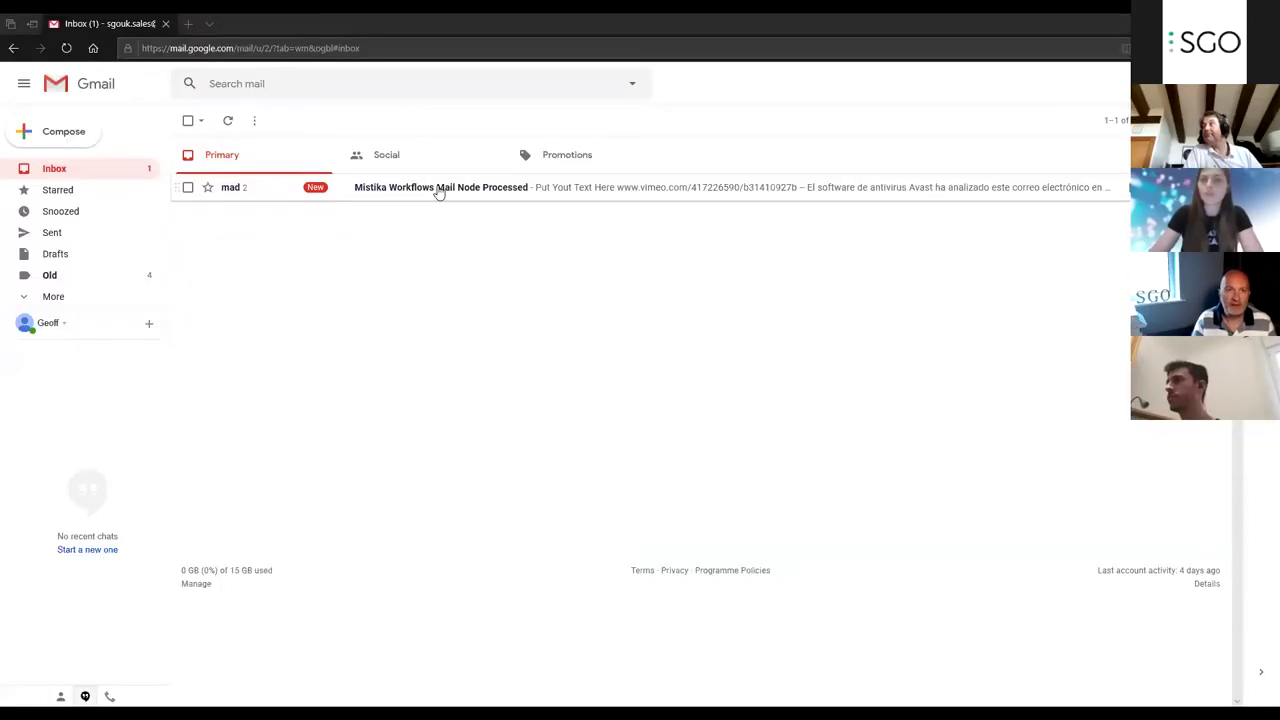
left_click(437, 191)
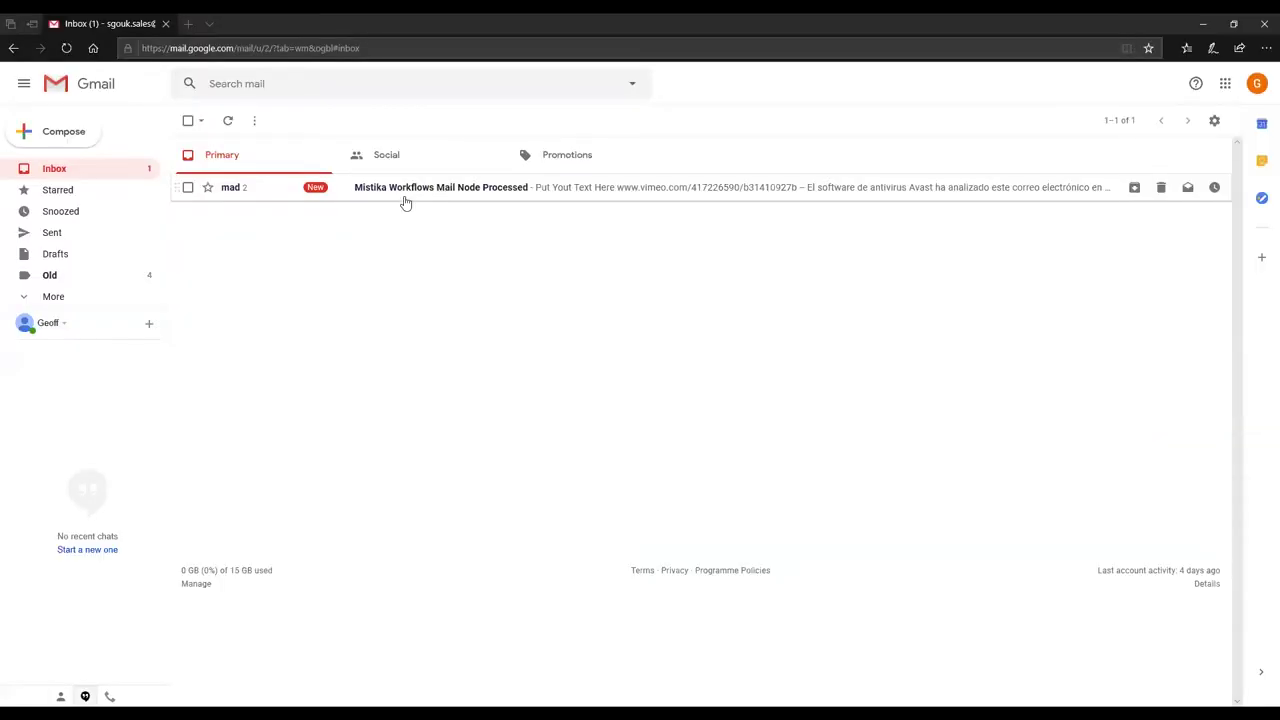
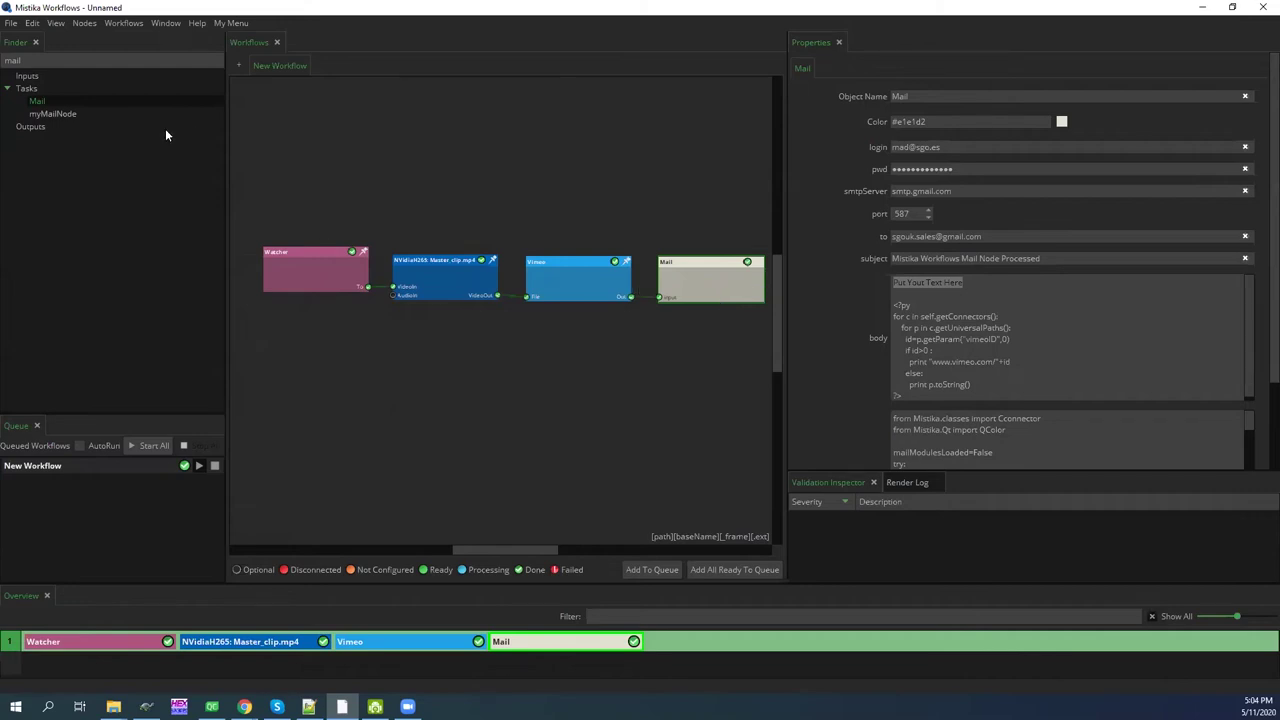
Search 'set' in the Finder and drop a Set ColorSpace task onto the canvas
double_click(38, 59)
type("set")
left_click_drag(57, 101, 352, 200)
Wire SetColorSpace's output into the NVidiaH265 encode's video input
left_click_drag(322, 279, 304, 286)
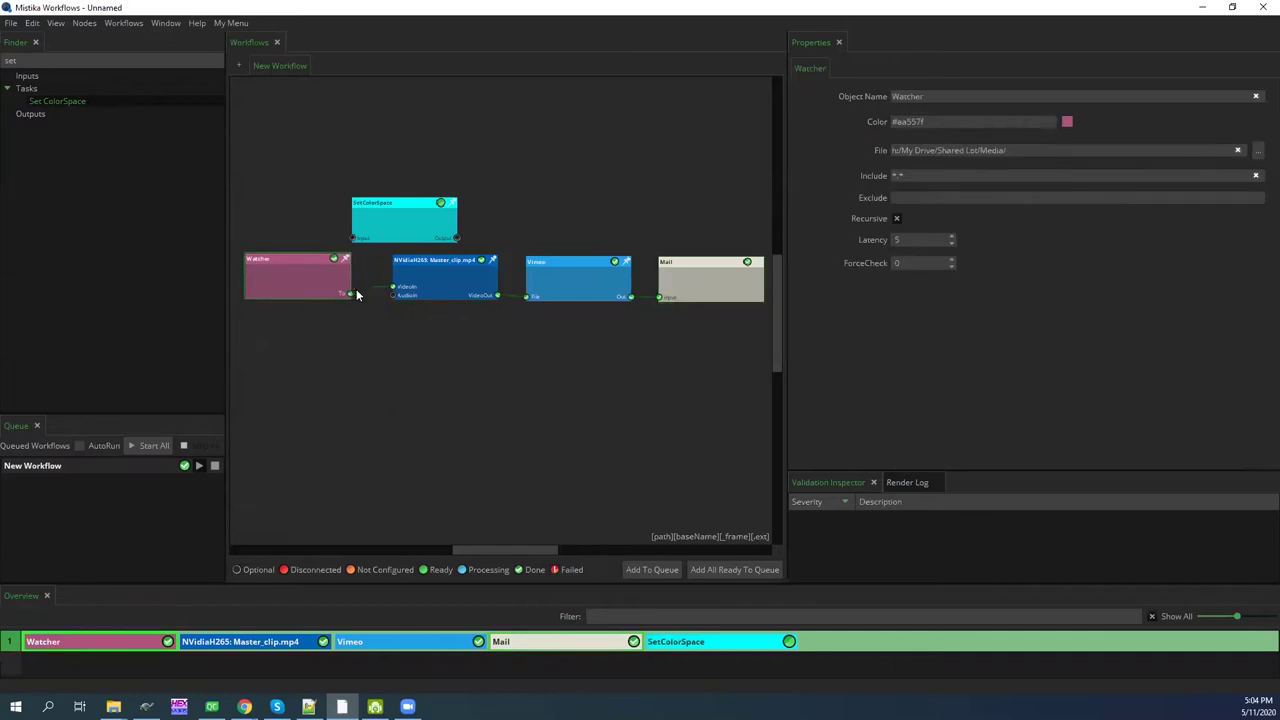
left_click_drag(456, 238, 384, 288)
left_click_drag(285, 282, 270, 270)
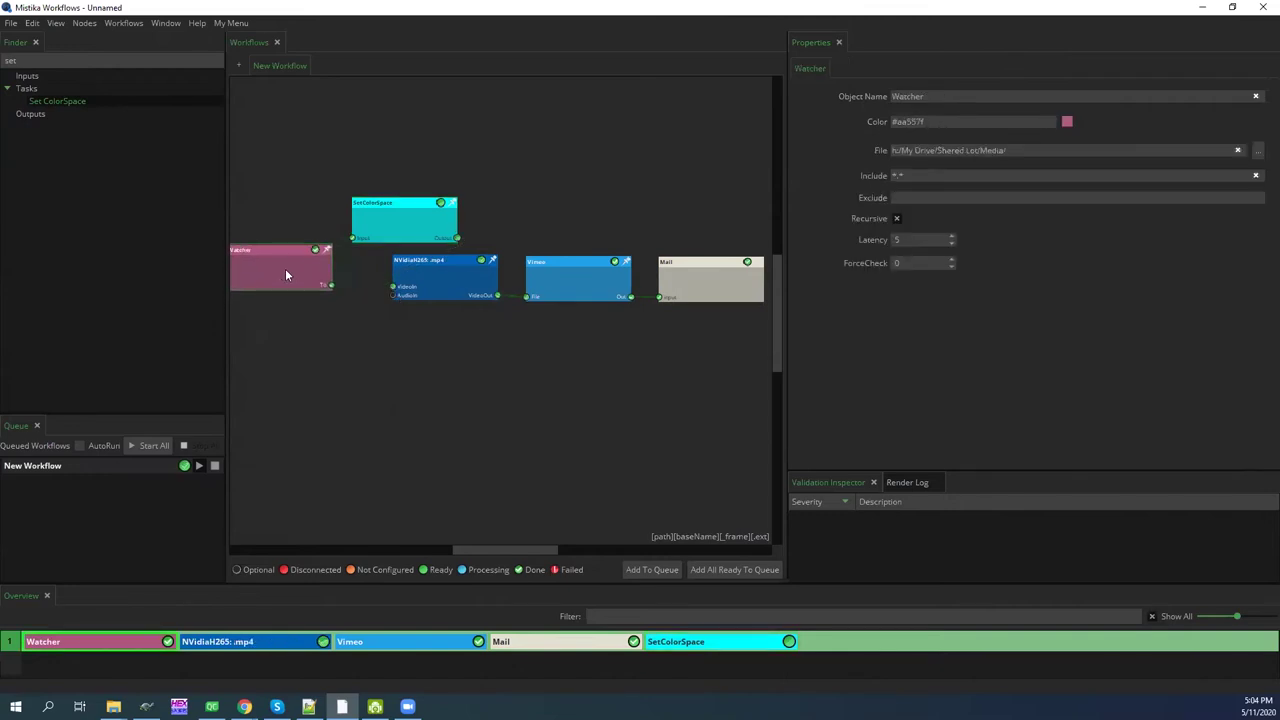
left_click_drag(385, 225, 351, 213)
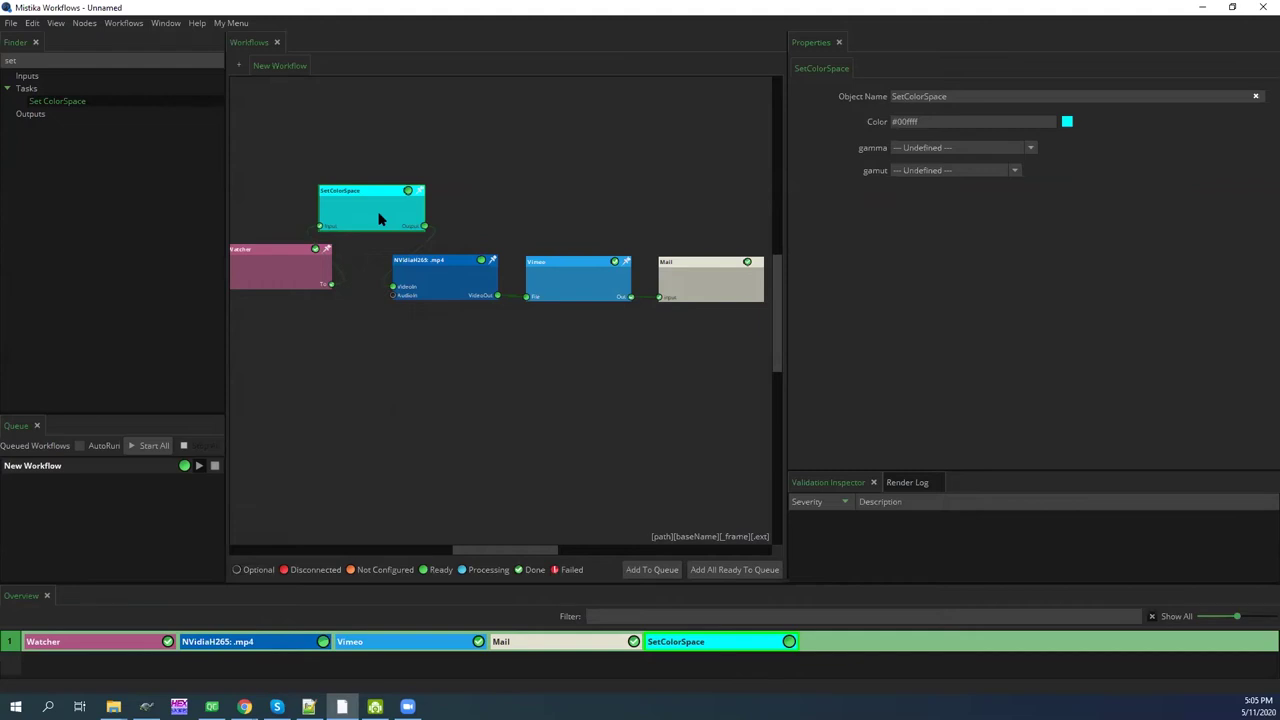
Give SetColorSpace ACEScc (ACES v1.0) gamma and AP0 (ACES Linear) gamut
left_click_drag(379, 218, 379, 212)
left_click(904, 150)
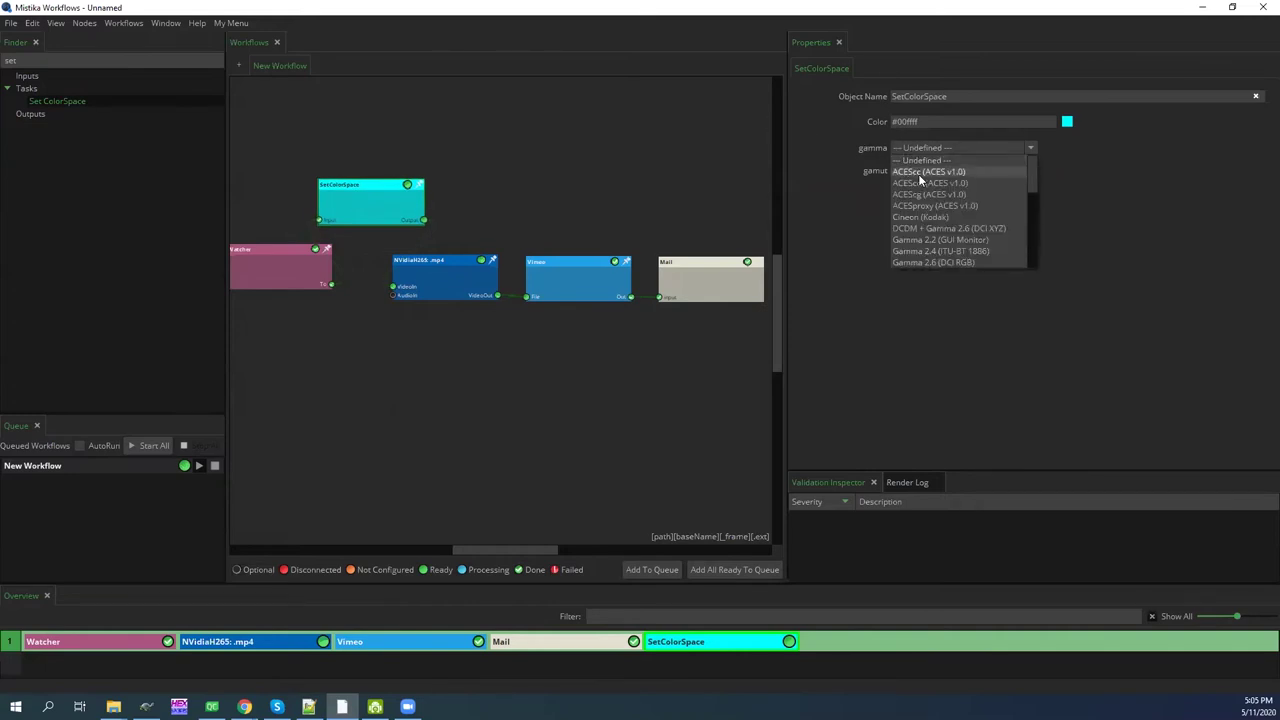
left_click(918, 174)
left_click(917, 172)
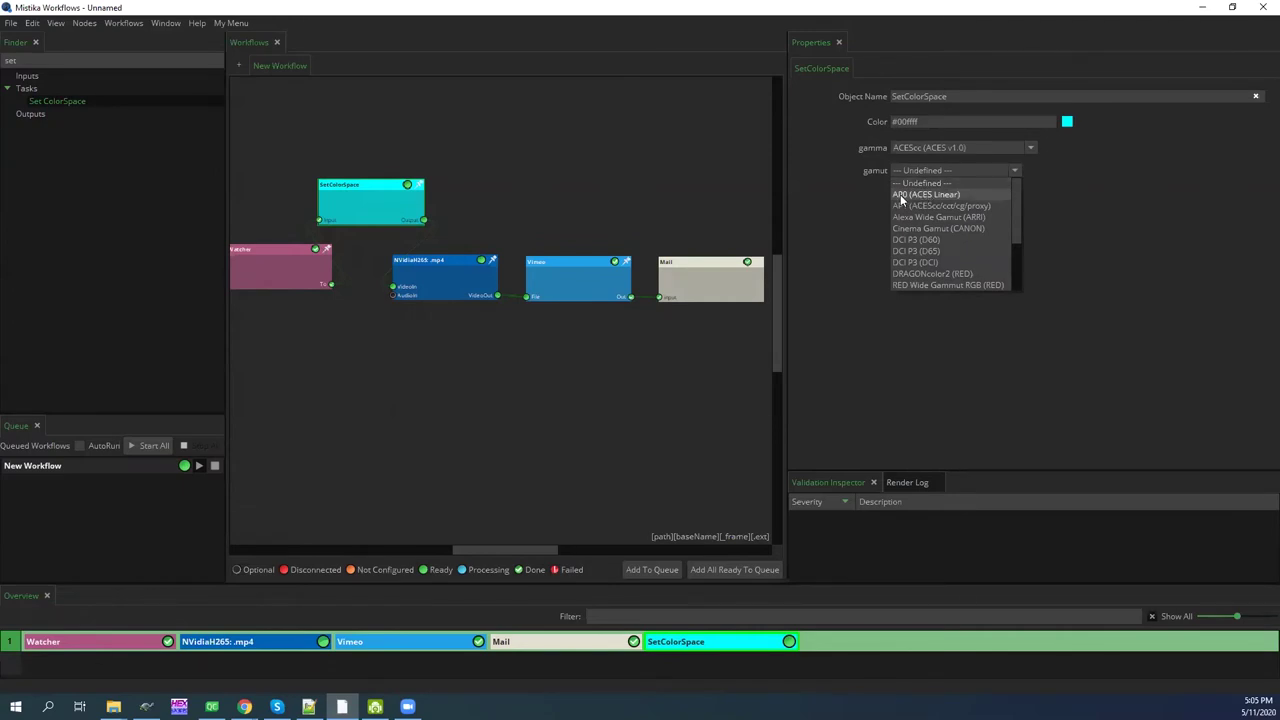
left_click(901, 197)
left_click_drag(406, 222, 409, 223)
left_click_drag(292, 275, 296, 282)
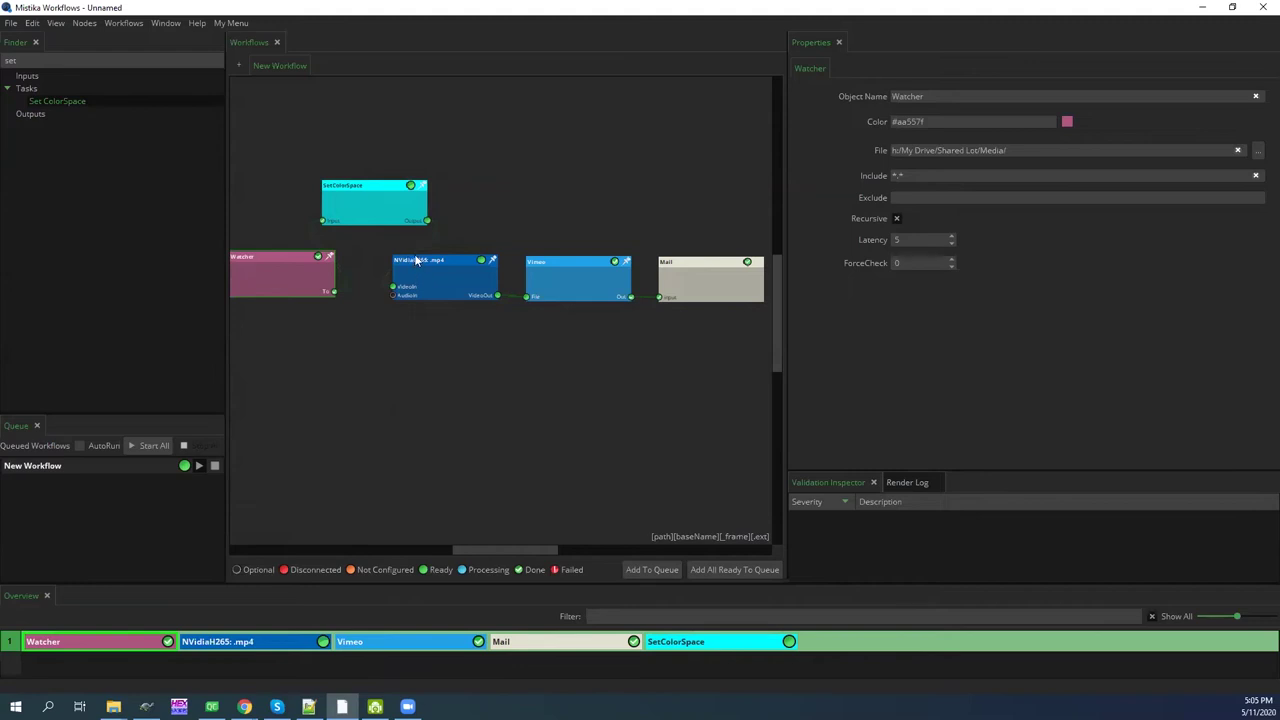
Choose Rec709 as the NVidiaH265 encode's Unicolor output color space
left_click(446, 285)
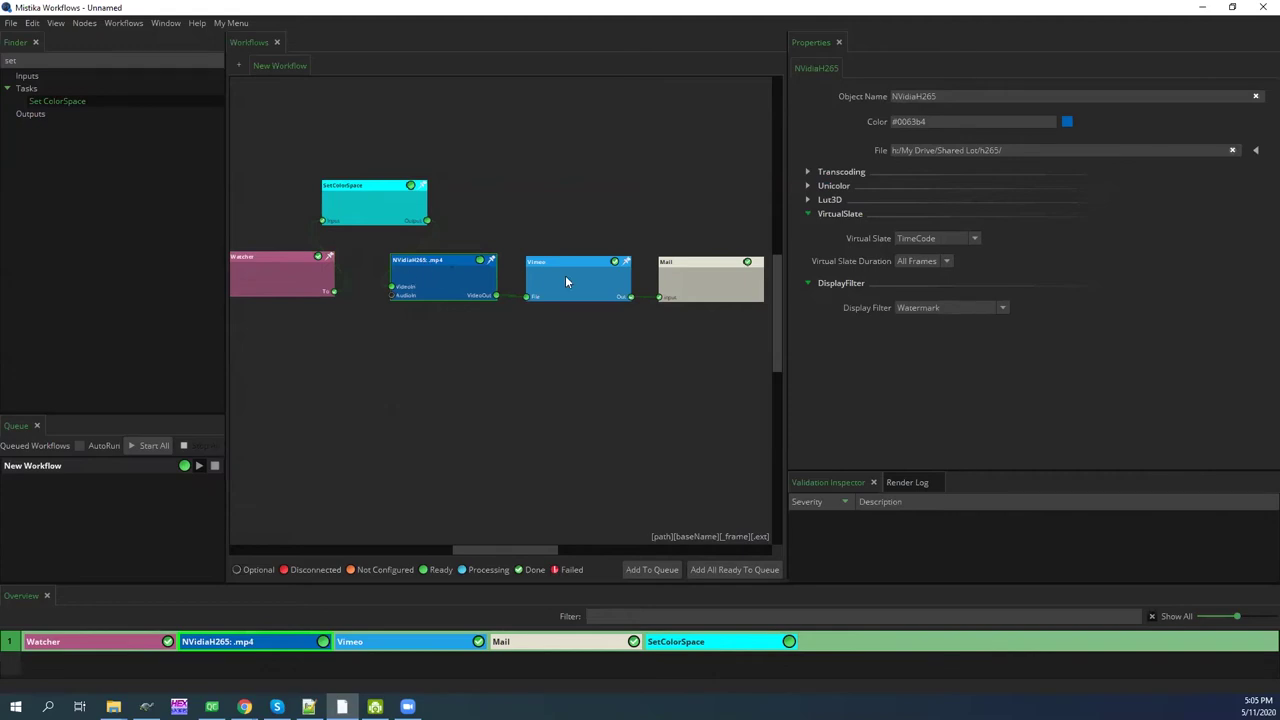
left_click(372, 197)
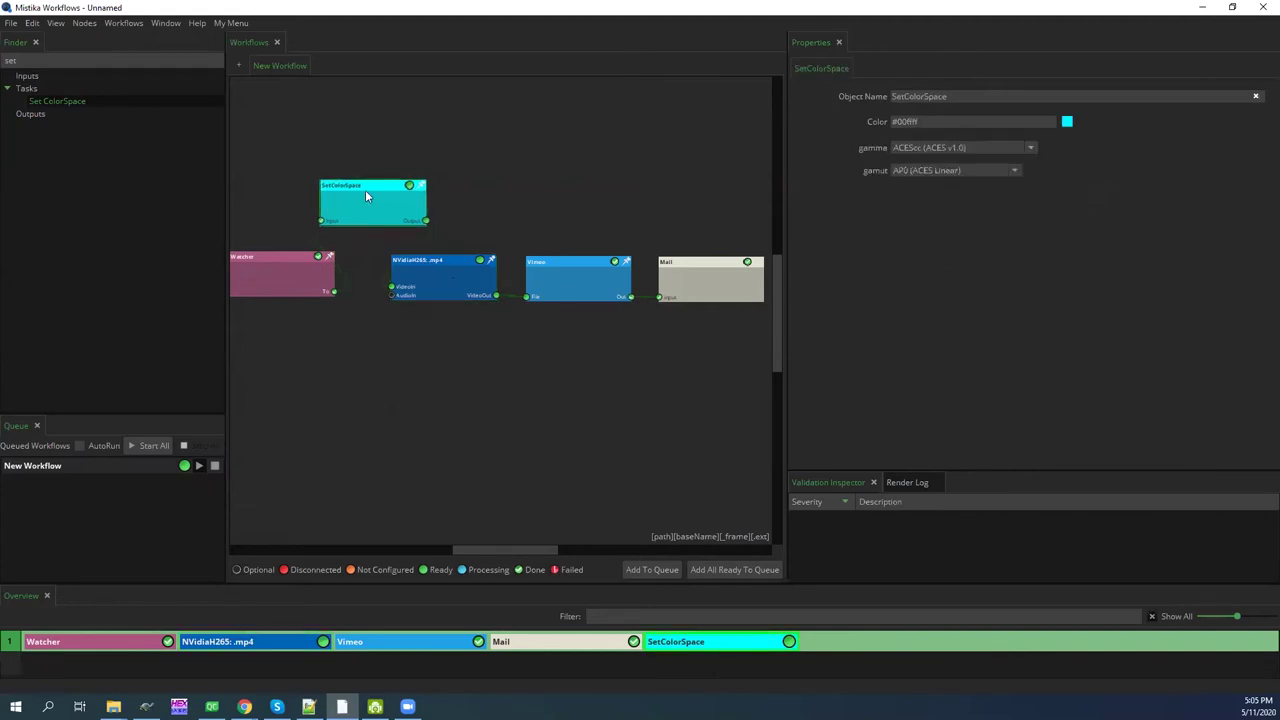
left_click(423, 267)
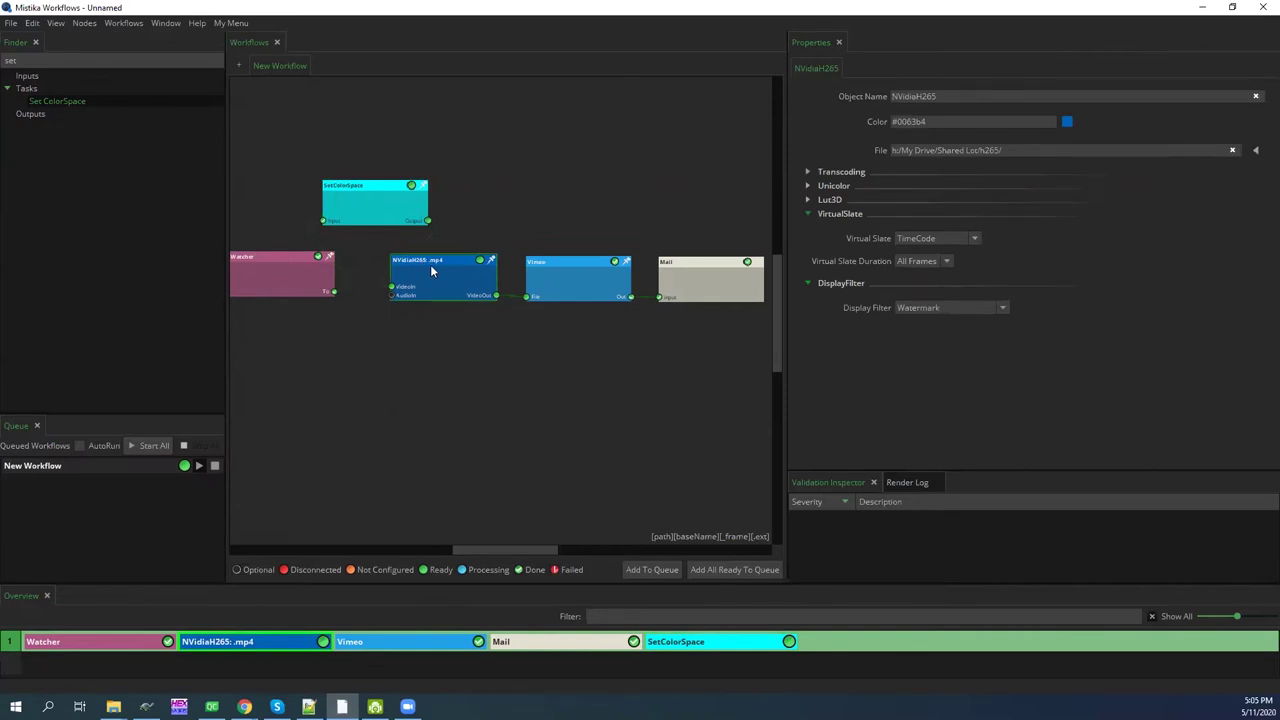
left_click(807, 186)
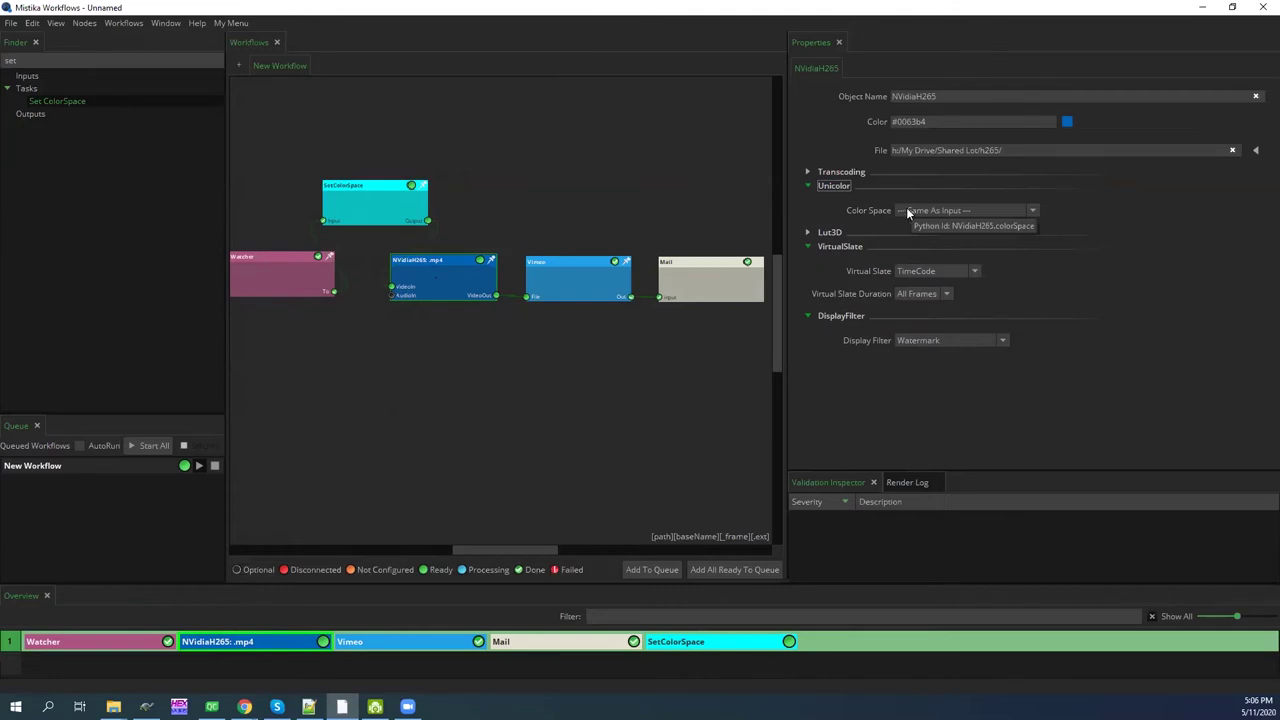
left_click(907, 209)
scroll(925, 279, "down", 2)
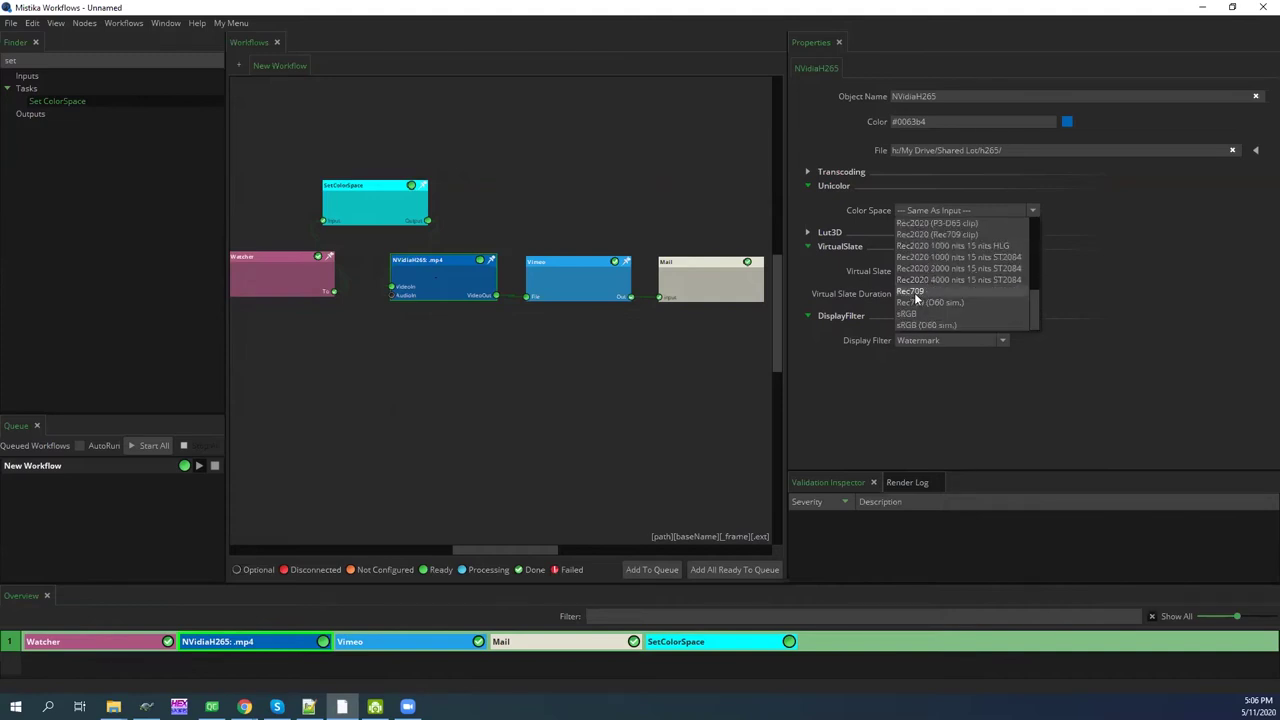
left_click(913, 292)
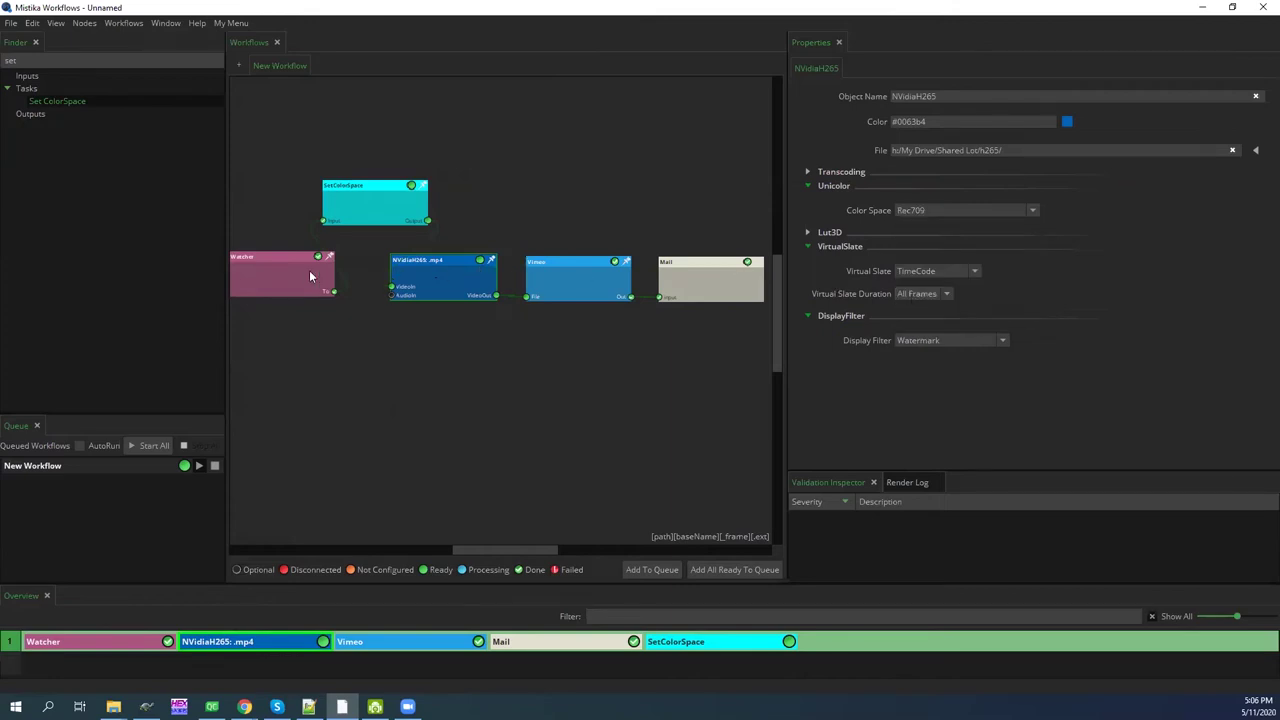
Arrange Watcher, SetColorSpace, NVidiaH265, Vimeo and Mail into a tidy row
left_click_drag(310, 277, 276, 276)
left_click_drag(370, 205, 333, 278)
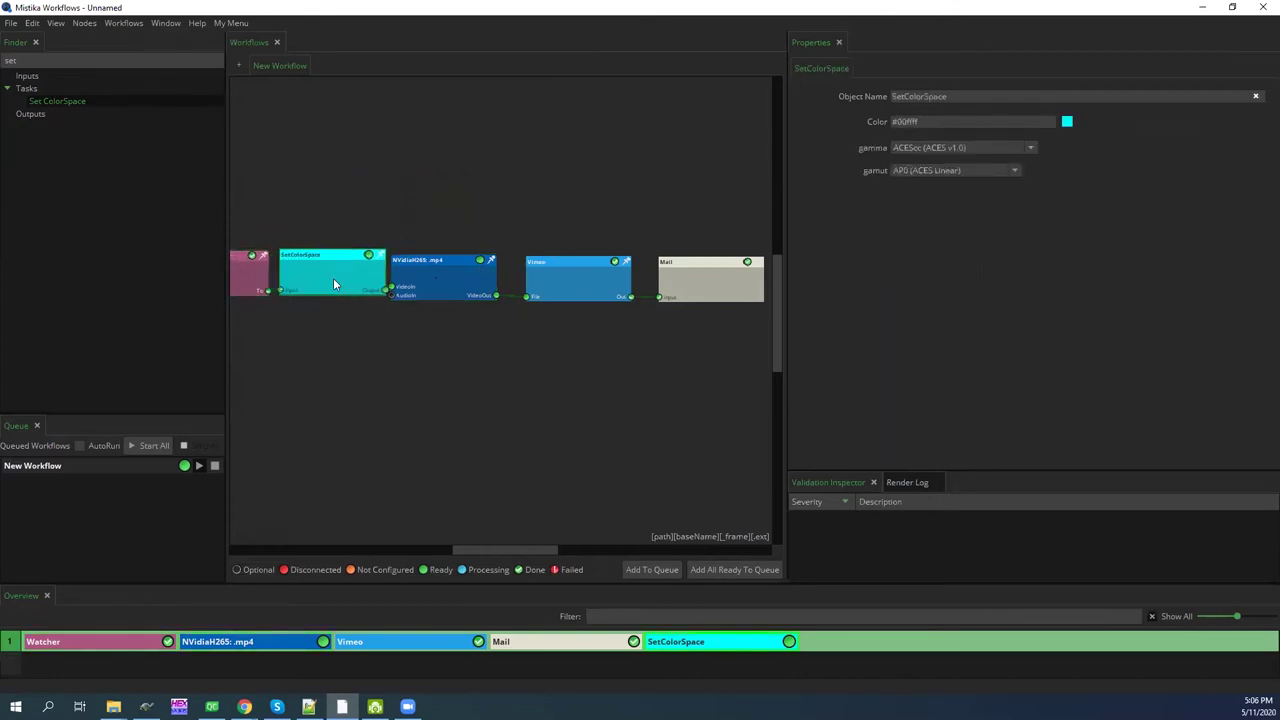
left_click_drag(446, 282, 461, 284)
left_click_drag(586, 290, 598, 282)
left_click_drag(706, 276, 725, 275)
left_click_drag(620, 278, 637, 277)
left_click_drag(484, 273, 493, 273)
left_click_drag(328, 257, 334, 261)
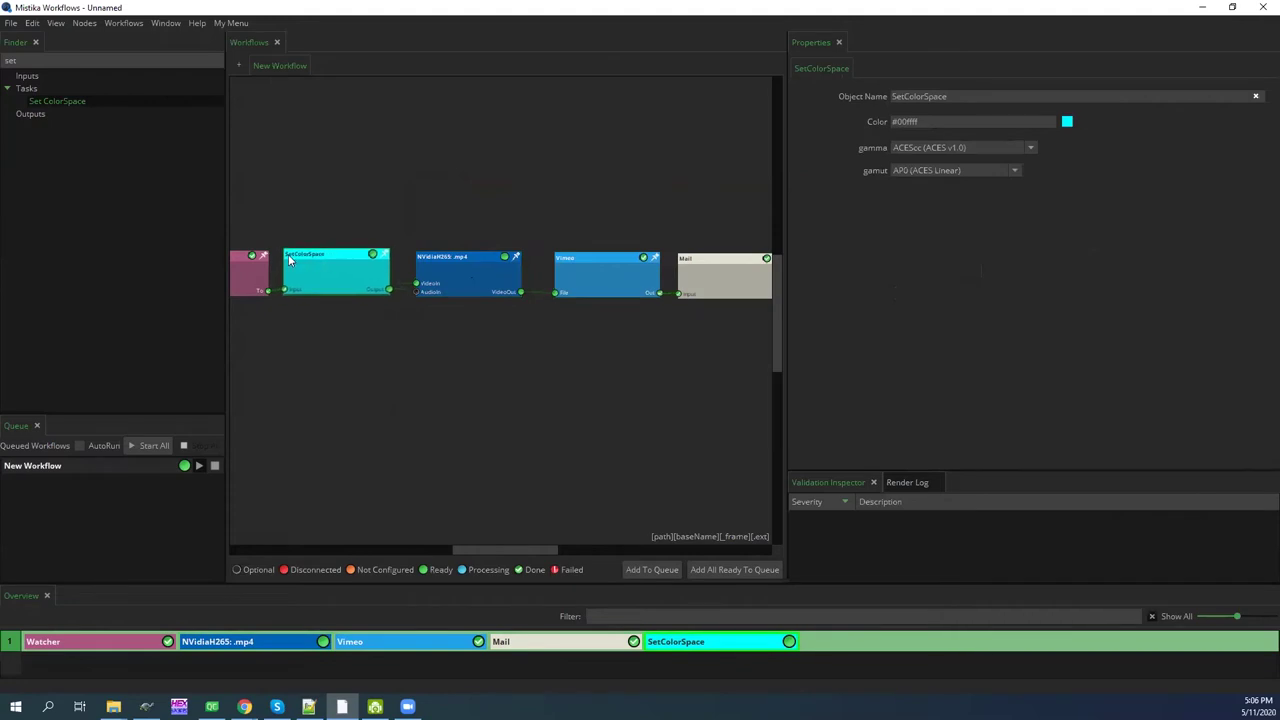
Search 'cop' and drop a Copy task above the node row
double_click(10, 60)
type("cop")
left_click_drag(390, 158, 431, 172)
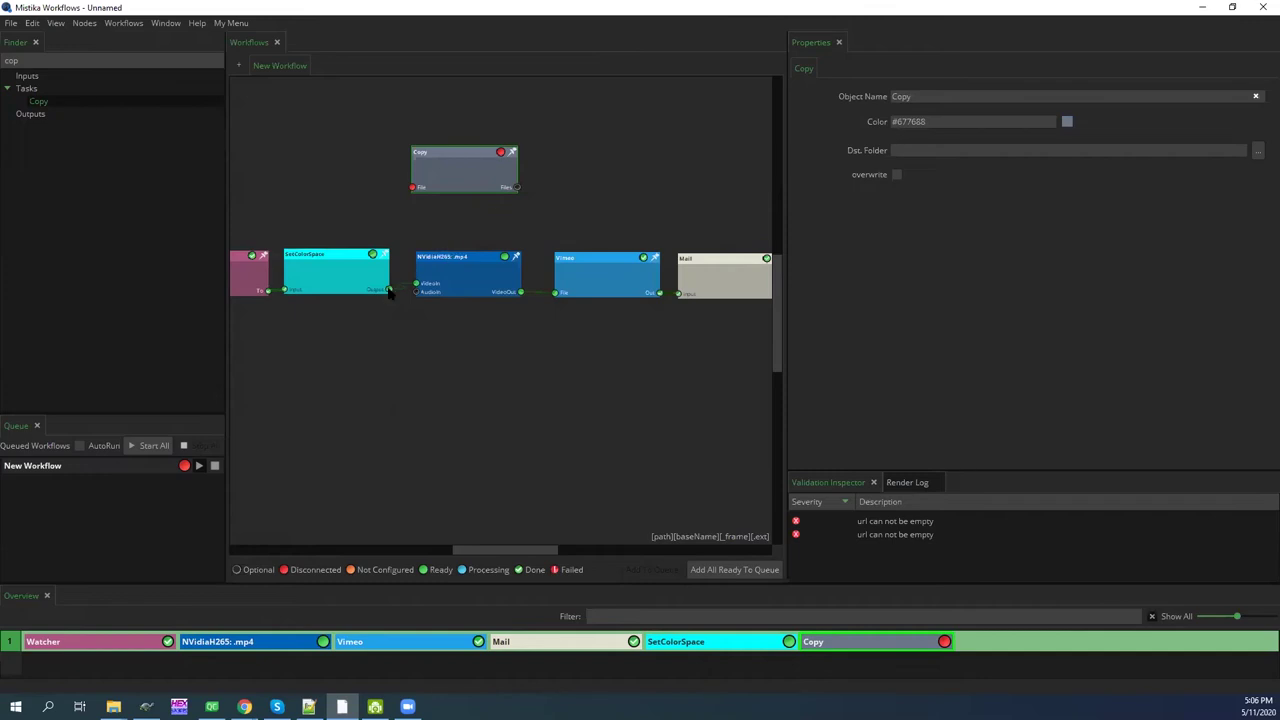
Link SetColorSpace's output into the Copy node's File input
left_click_drag(390, 291, 474, 172)
left_click(477, 176)
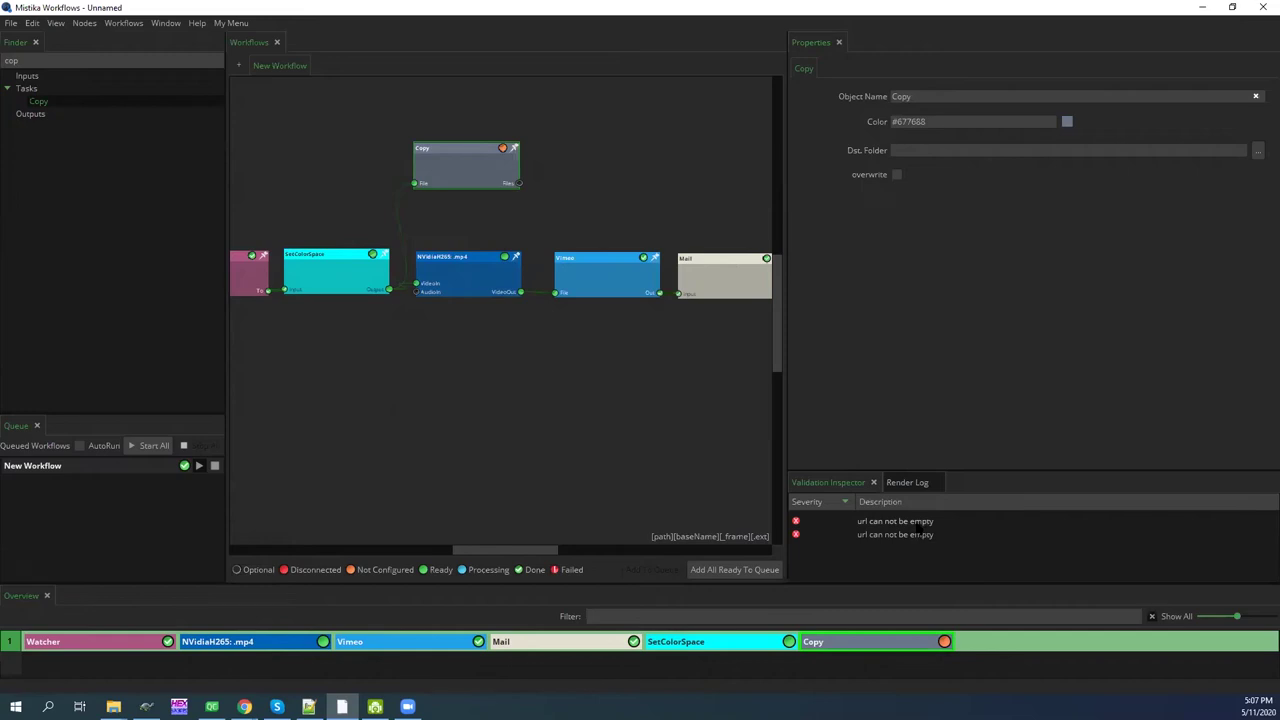
left_click_drag(452, 181, 456, 183)
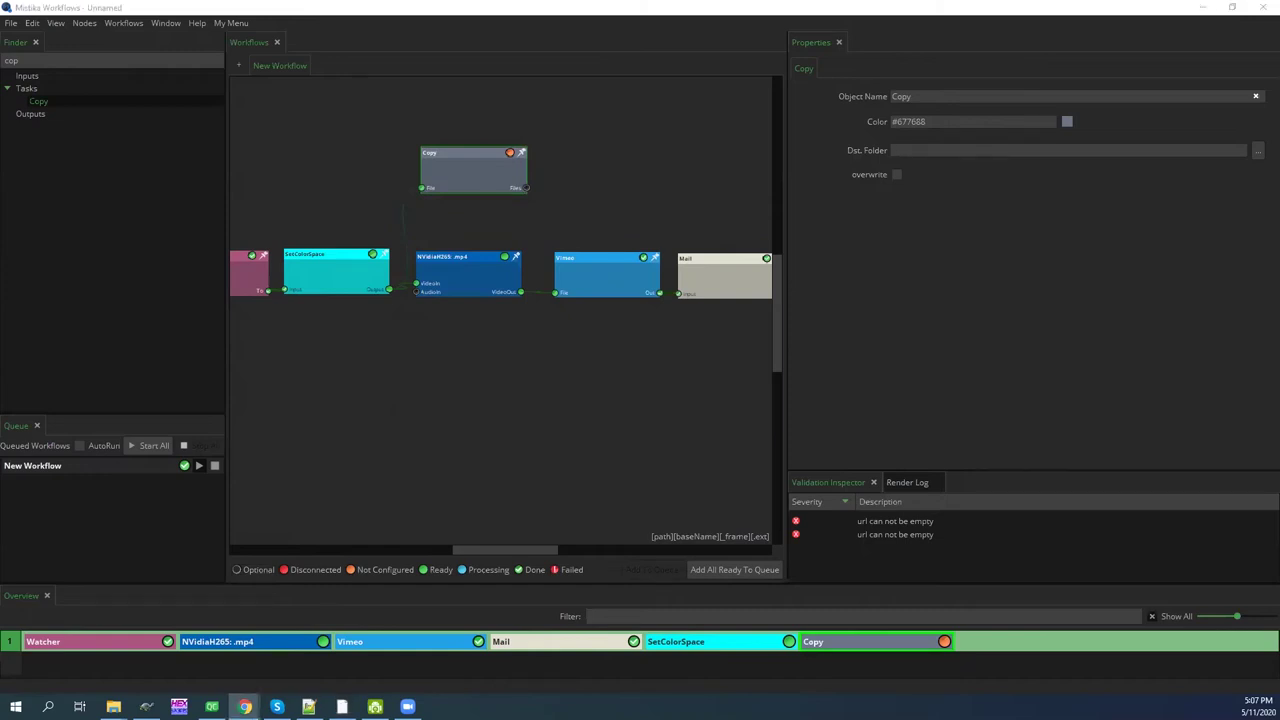
left_click(113, 706)
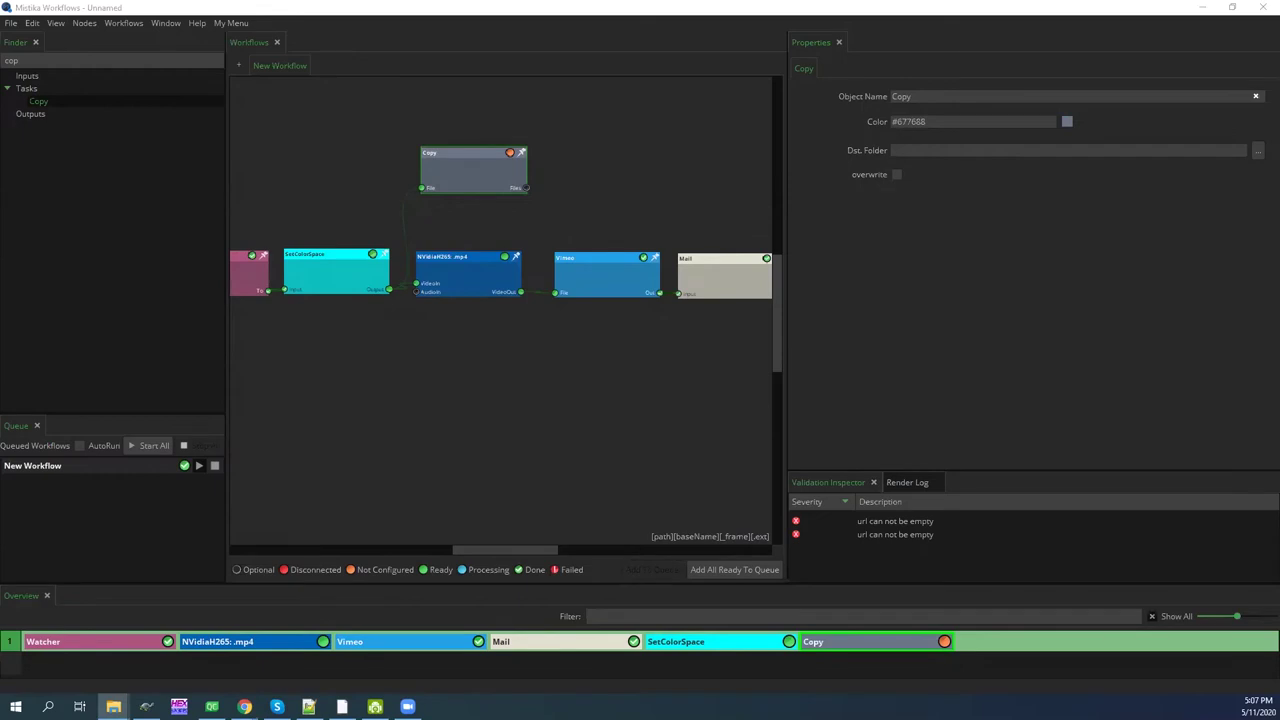
Drag the local Storage Backups folder into Copy's Dst. Folder, g:/MATERIAL/local Storage/Backups/
left_click(412, 524)
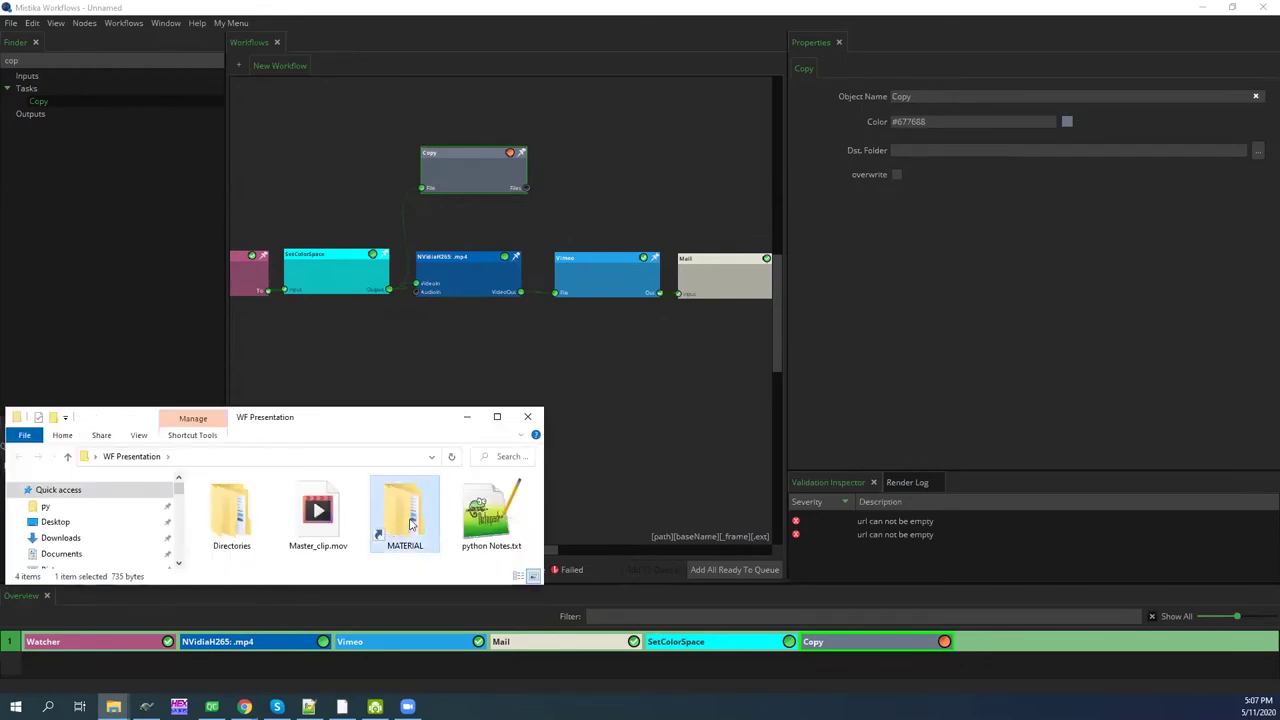
double_click(238, 520)
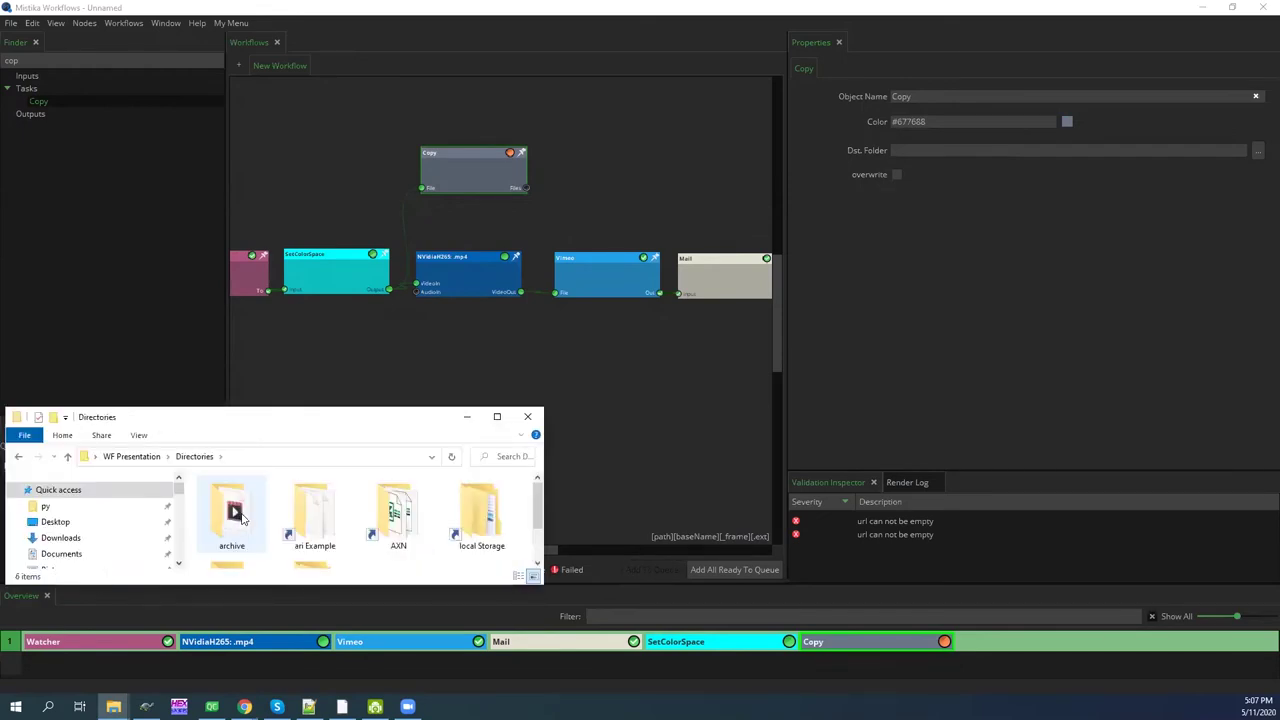
double_click(491, 527)
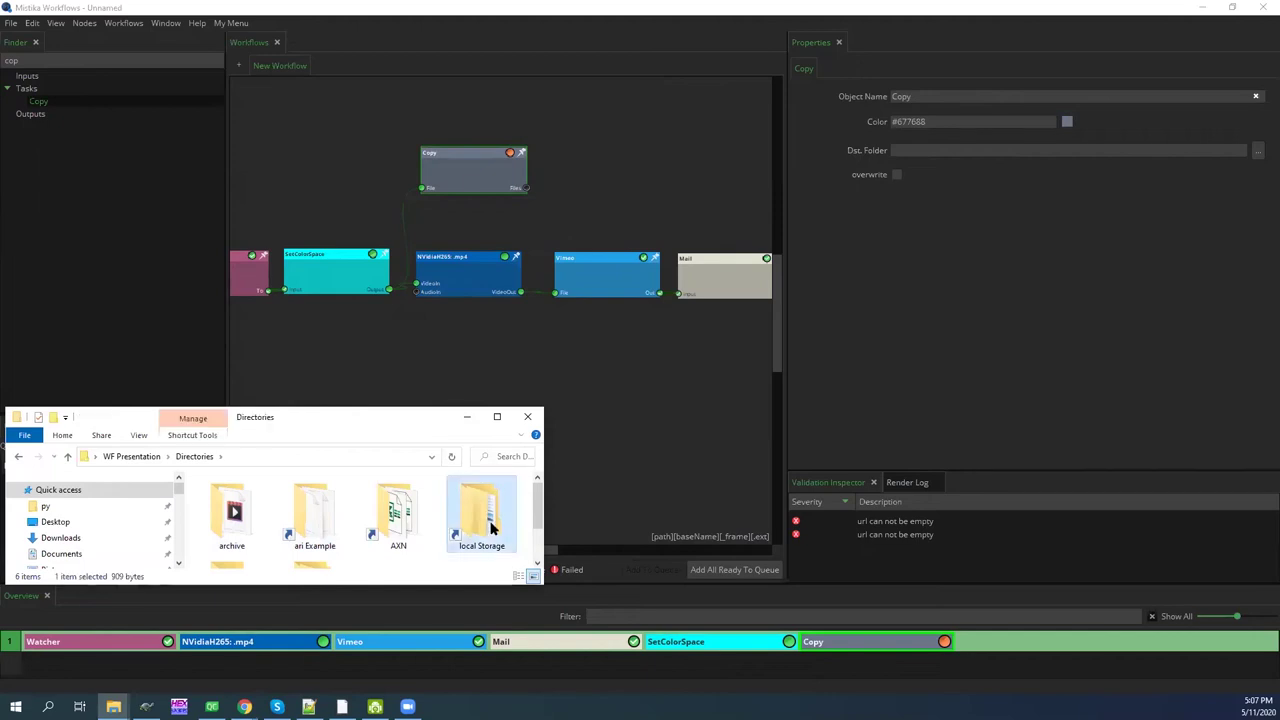
left_click_drag(227, 499, 476, 182)
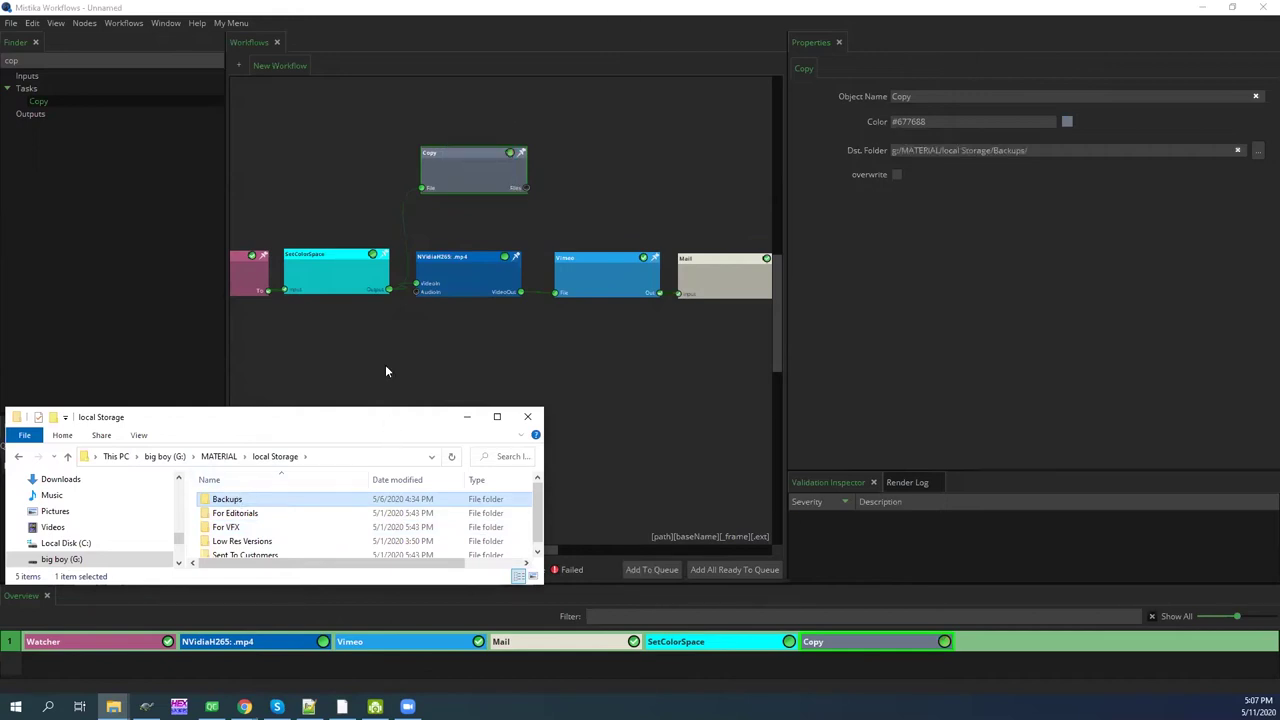
left_click(467, 417)
left_click_drag(452, 189, 461, 198)
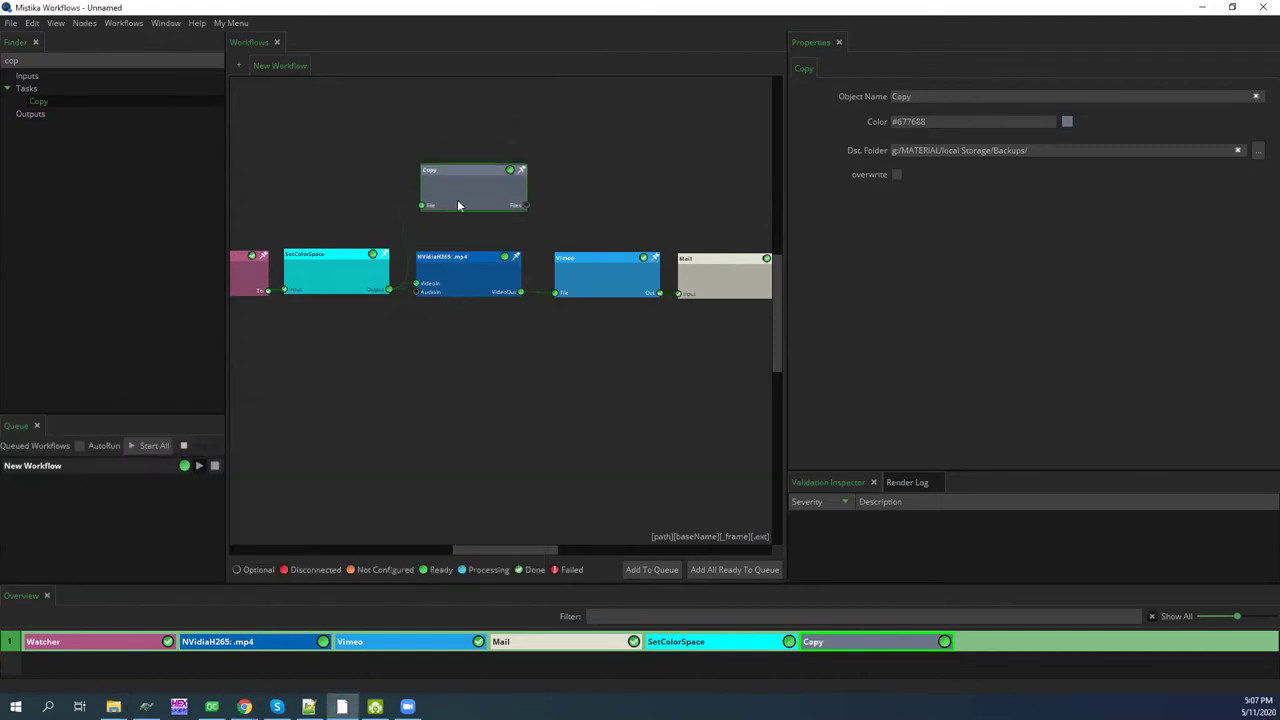
Add a ProRes .mov encode below the H265 encode via a 'pro' search
left_click_drag(458, 206, 461, 219)
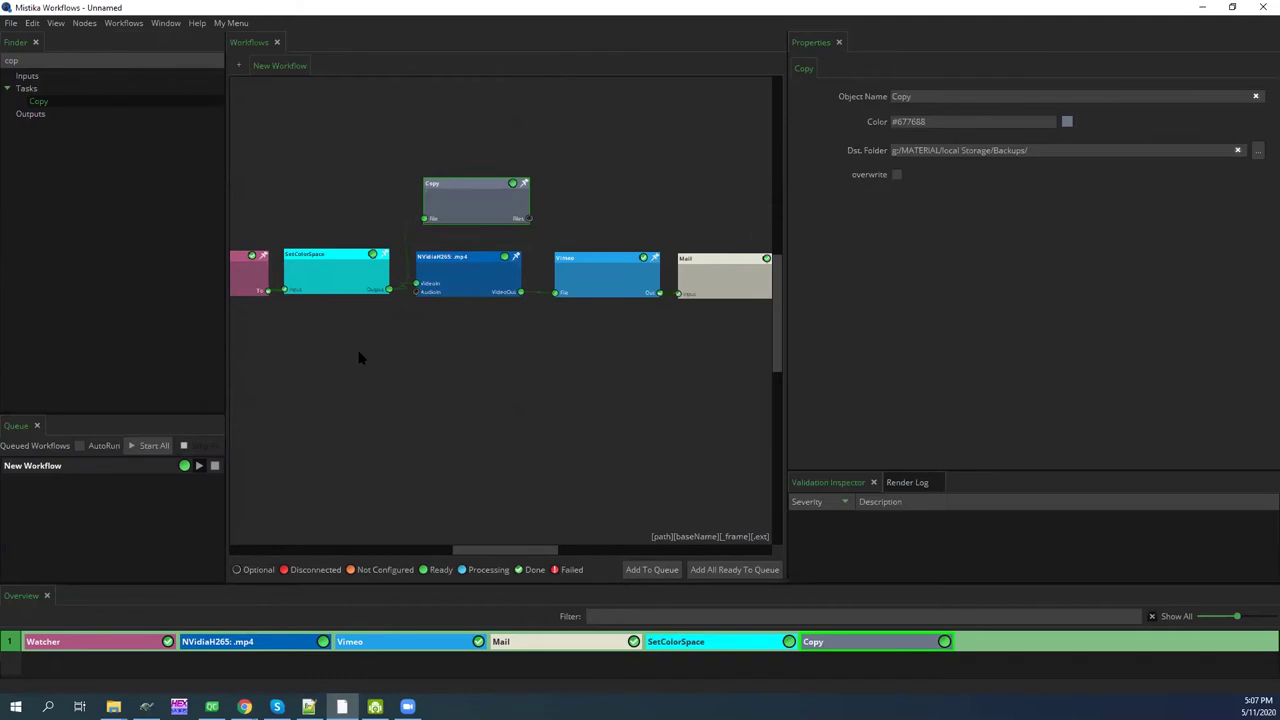
double_click(44, 60)
type("pro")
left_click_drag(415, 331, 411, 346)
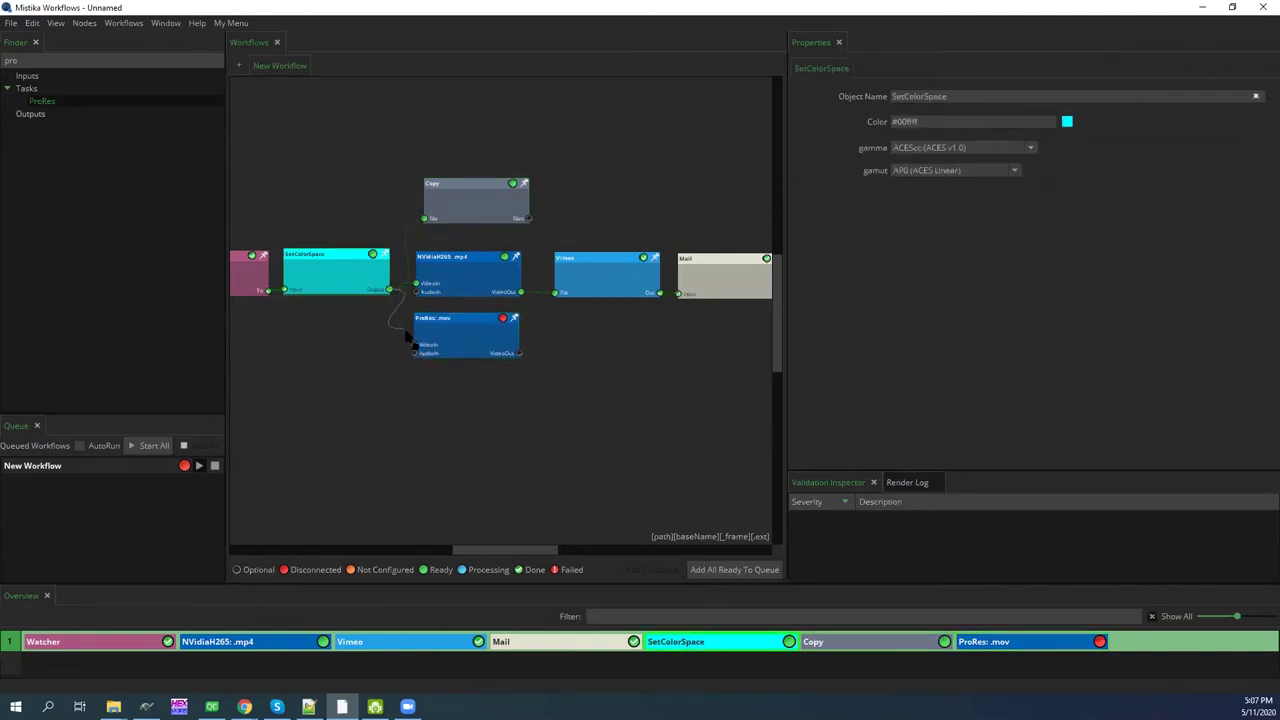
left_click_drag(441, 339, 447, 340)
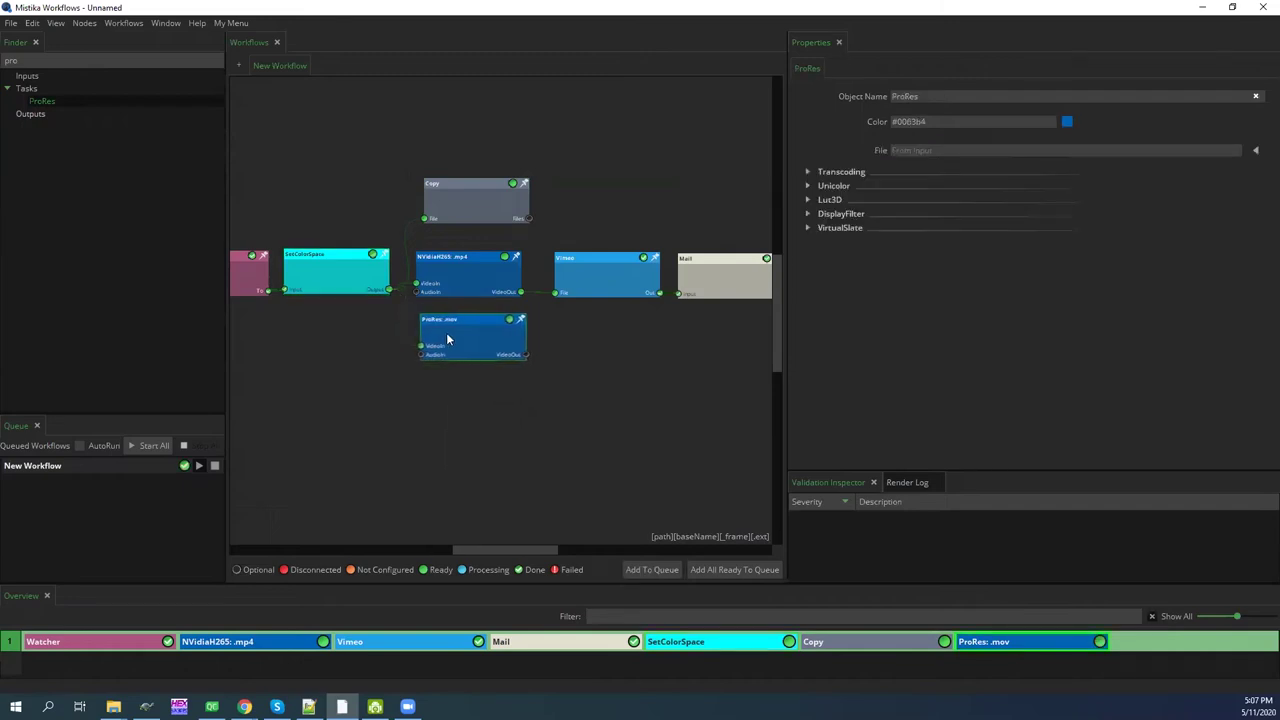
Set the ProRes node's Unicolor color space to Rec2020
left_click(807, 186)
left_click(936, 211)
scroll(930, 290, "down", 3)
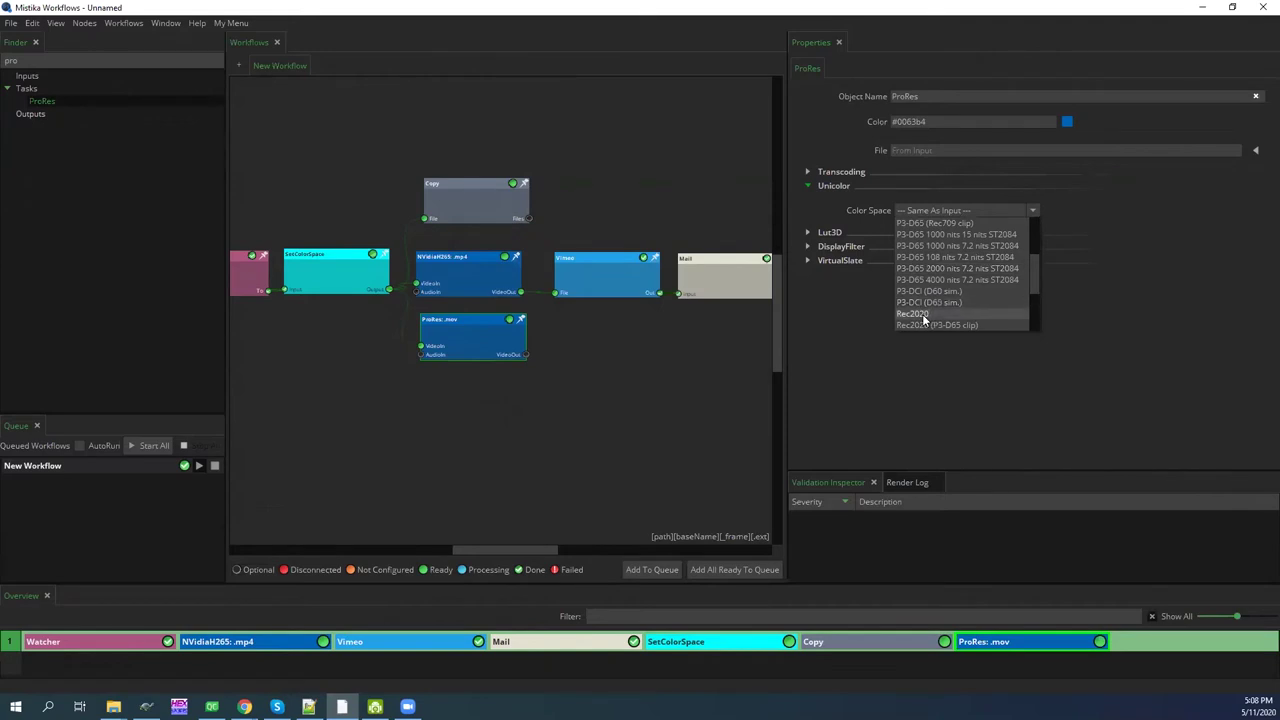
left_click(926, 314)
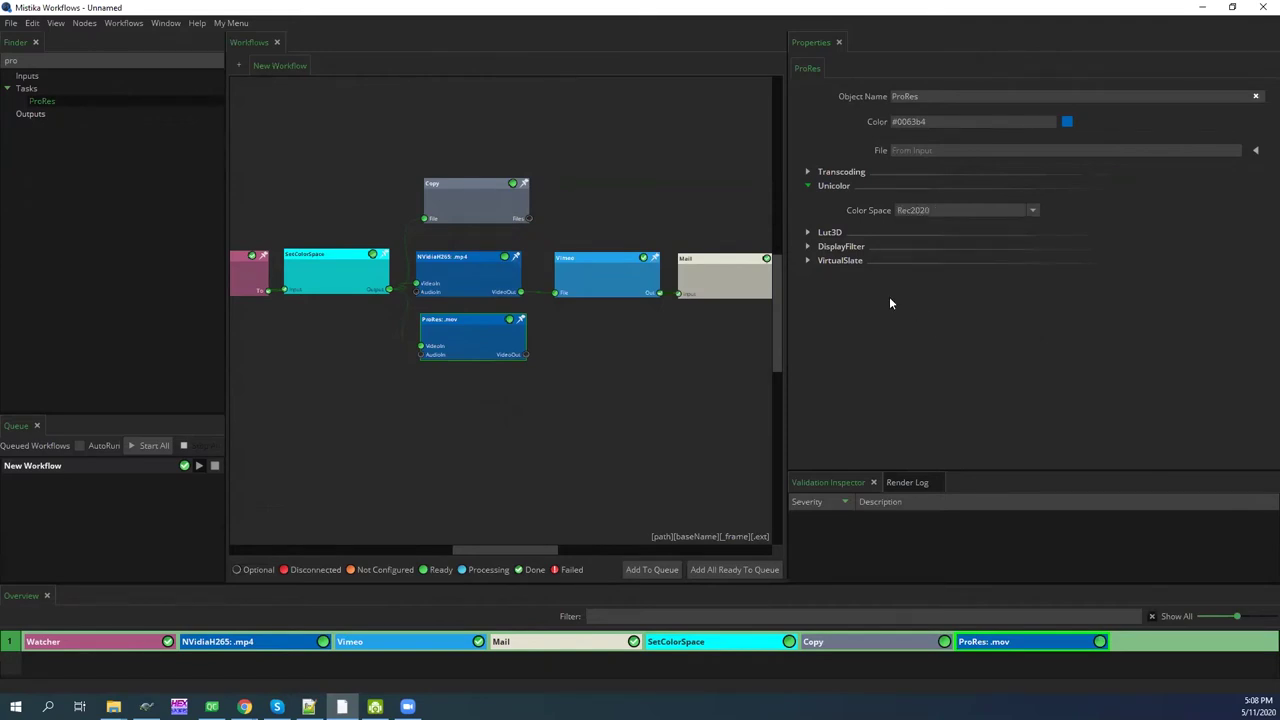
left_click_drag(455, 341, 458, 343)
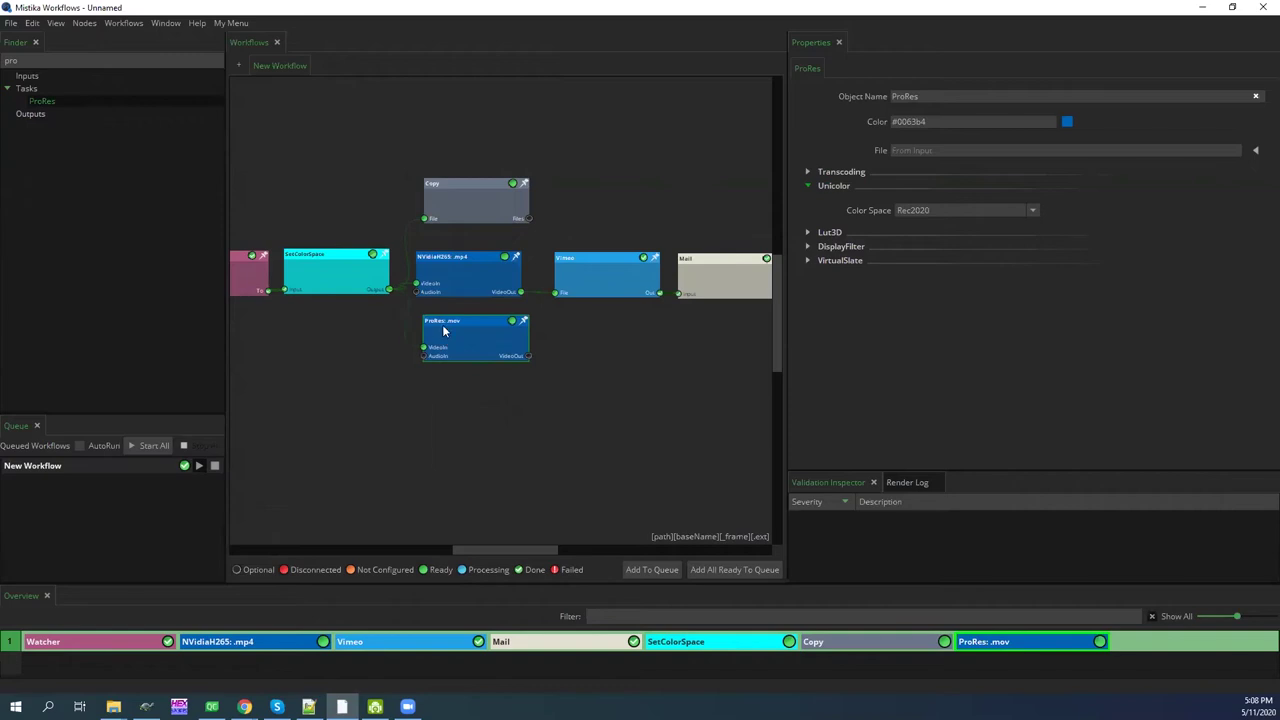
left_click_drag(484, 339, 478, 345)
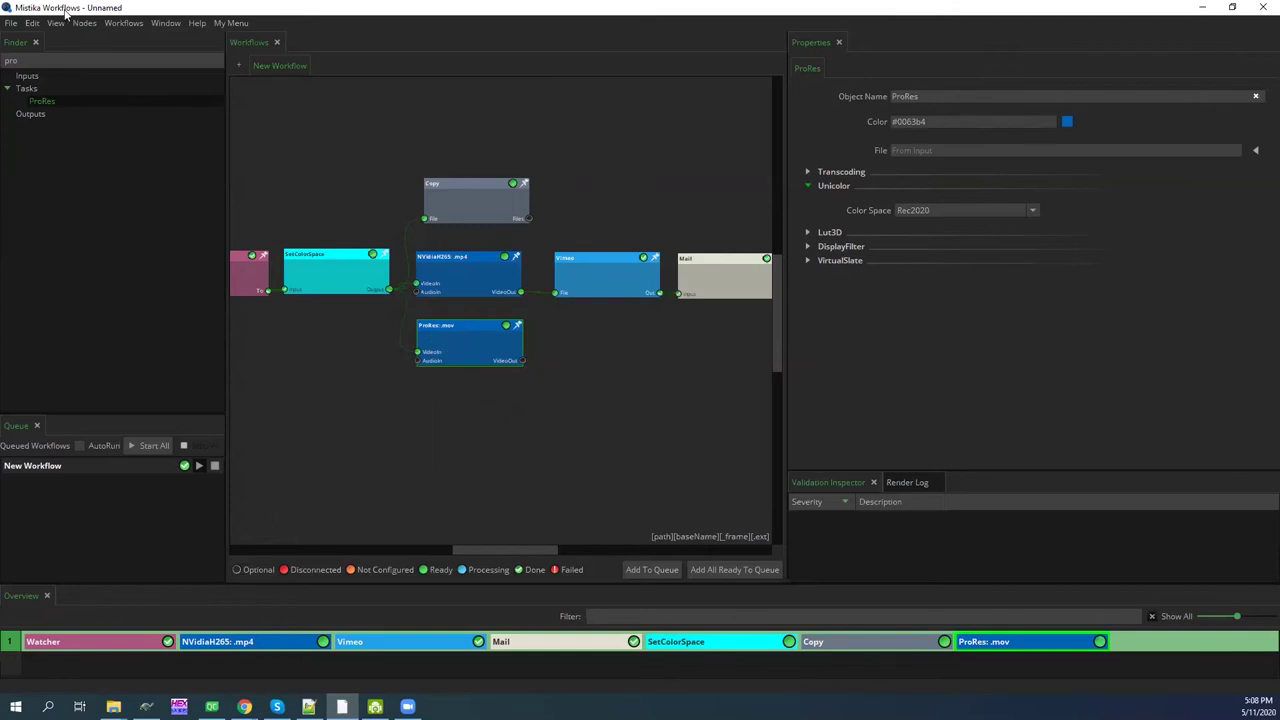
Add an Aspera Client output node from an 'as' search, deleting the mistakenly added one
double_click(50, 63)
type("as")
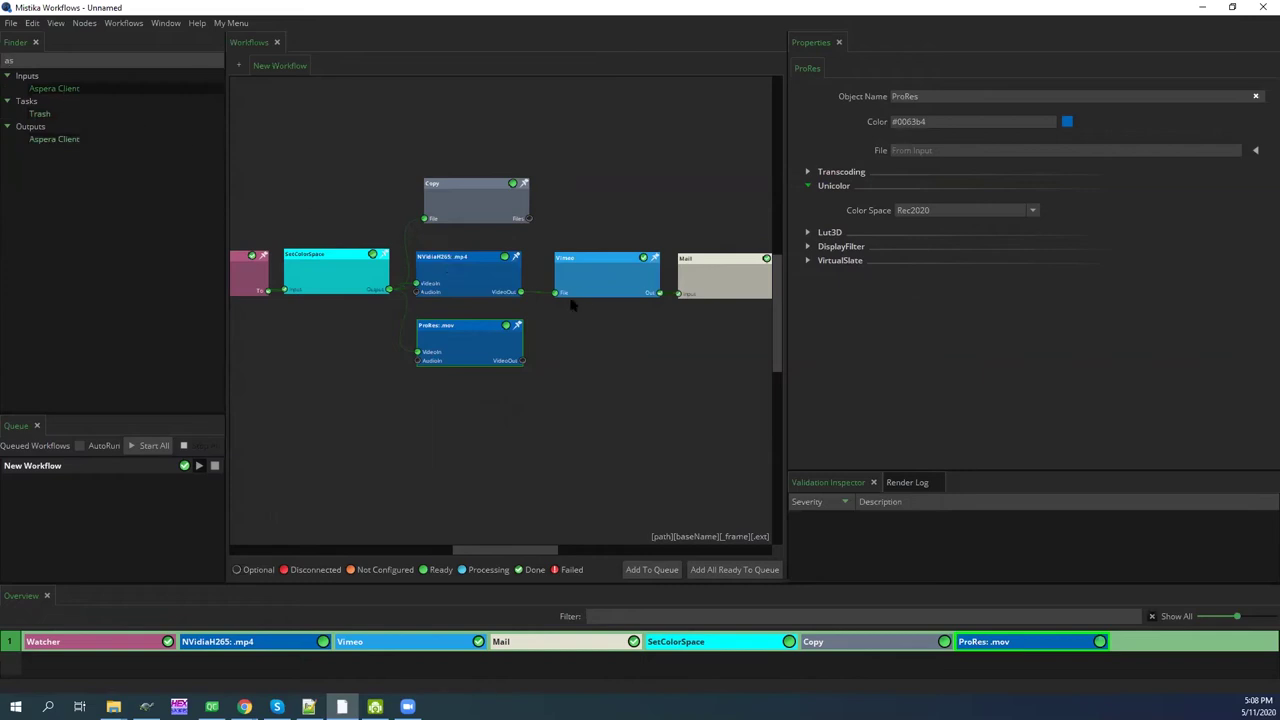
key("Return")
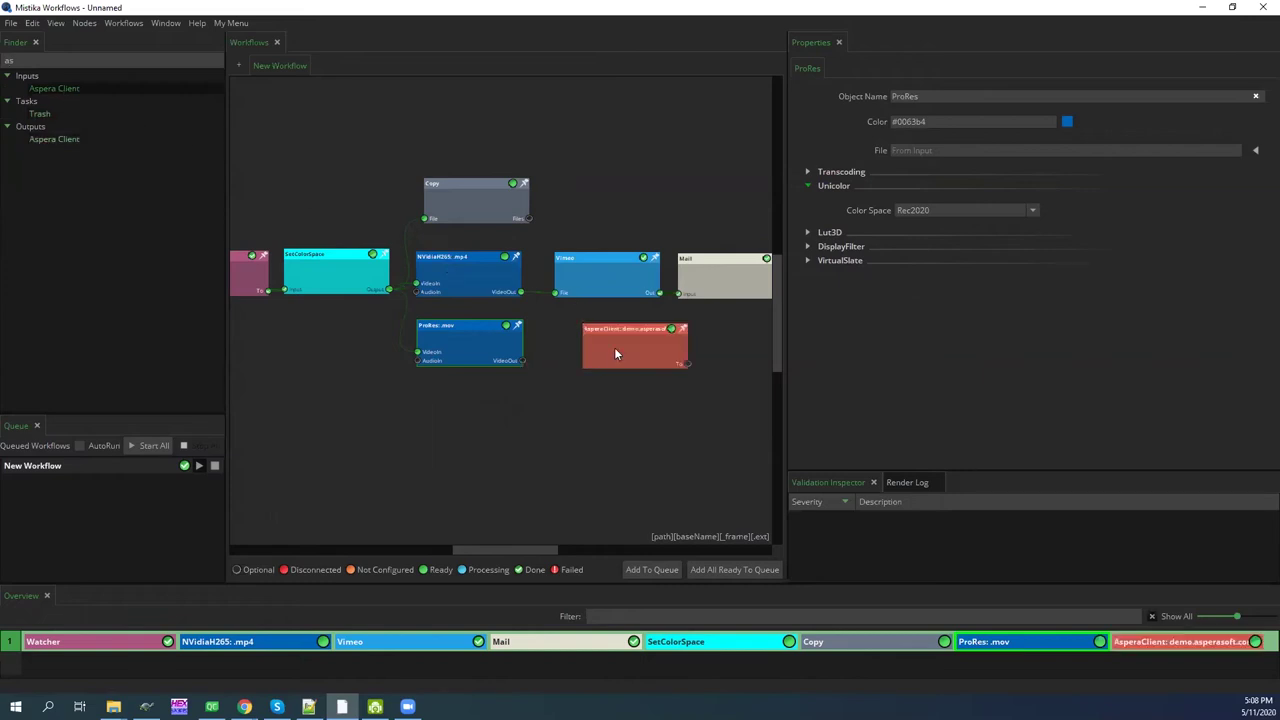
left_click(614, 347)
key("Delete")
left_click_drag(54, 139, 600, 337)
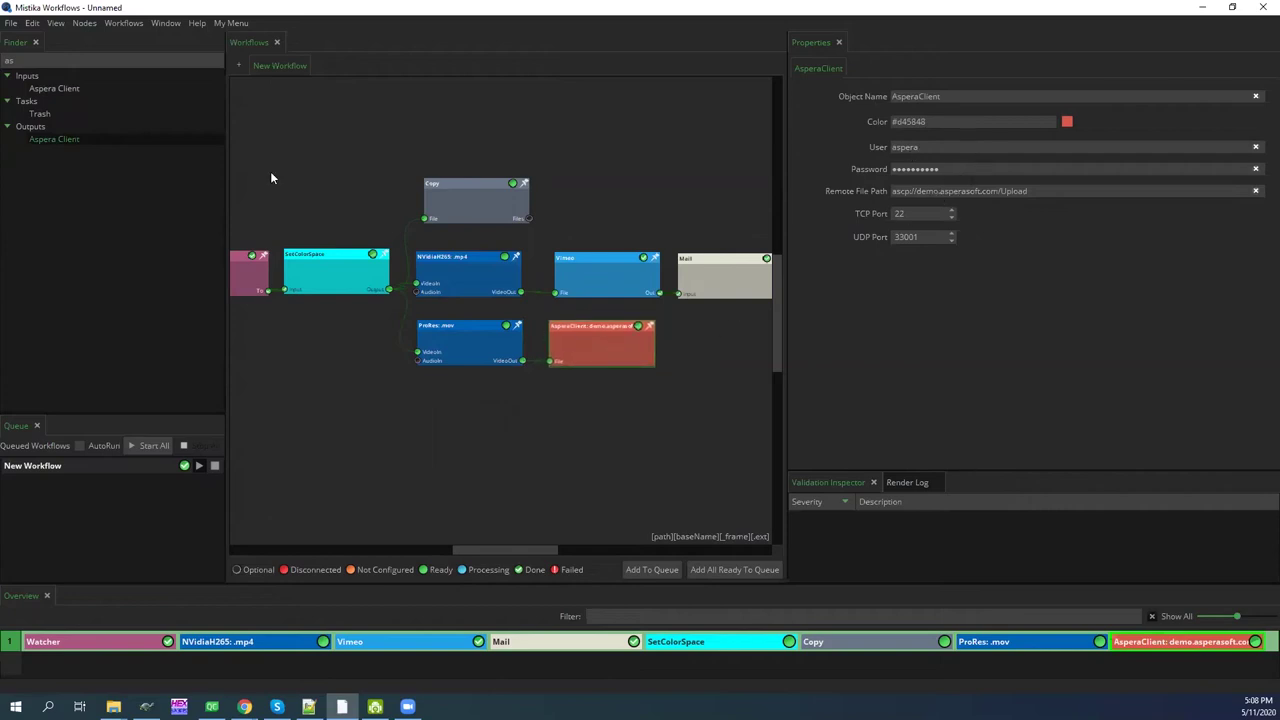
double_click(8, 61)
type("sla")
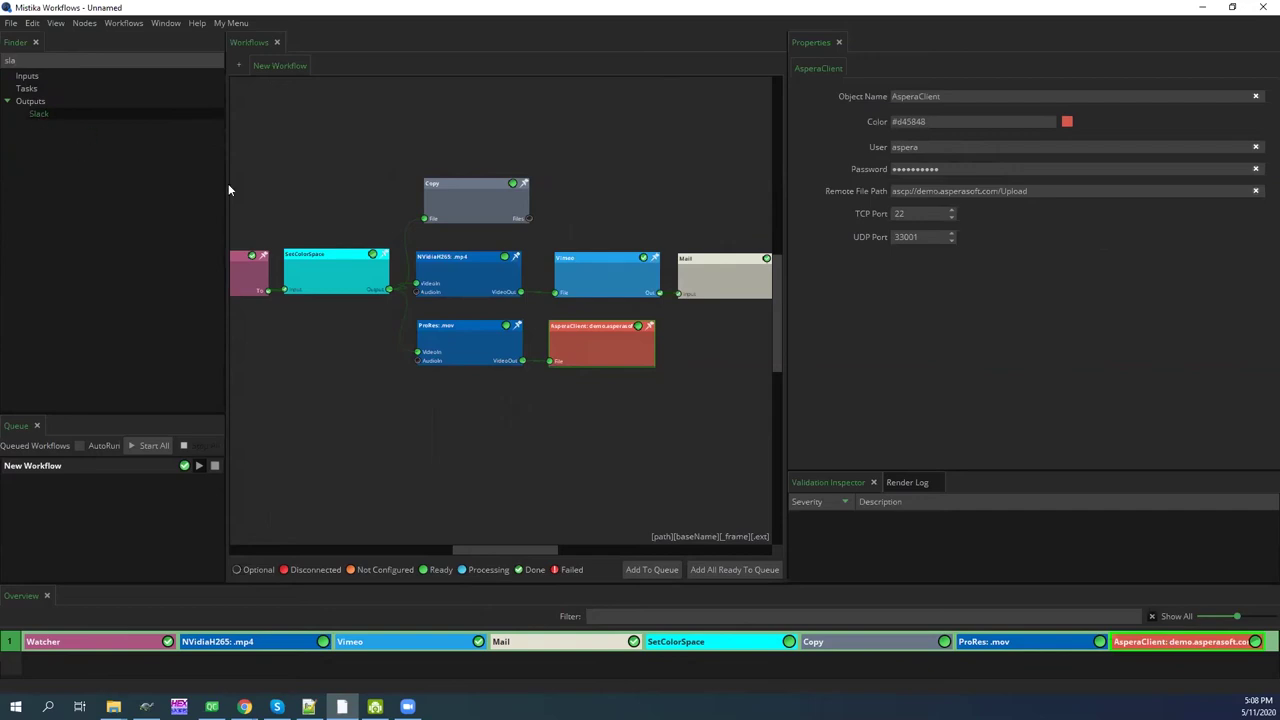
Add a Slack output node and connect the Aspera upload to its File input
left_click_drag(688, 326, 688, 328)
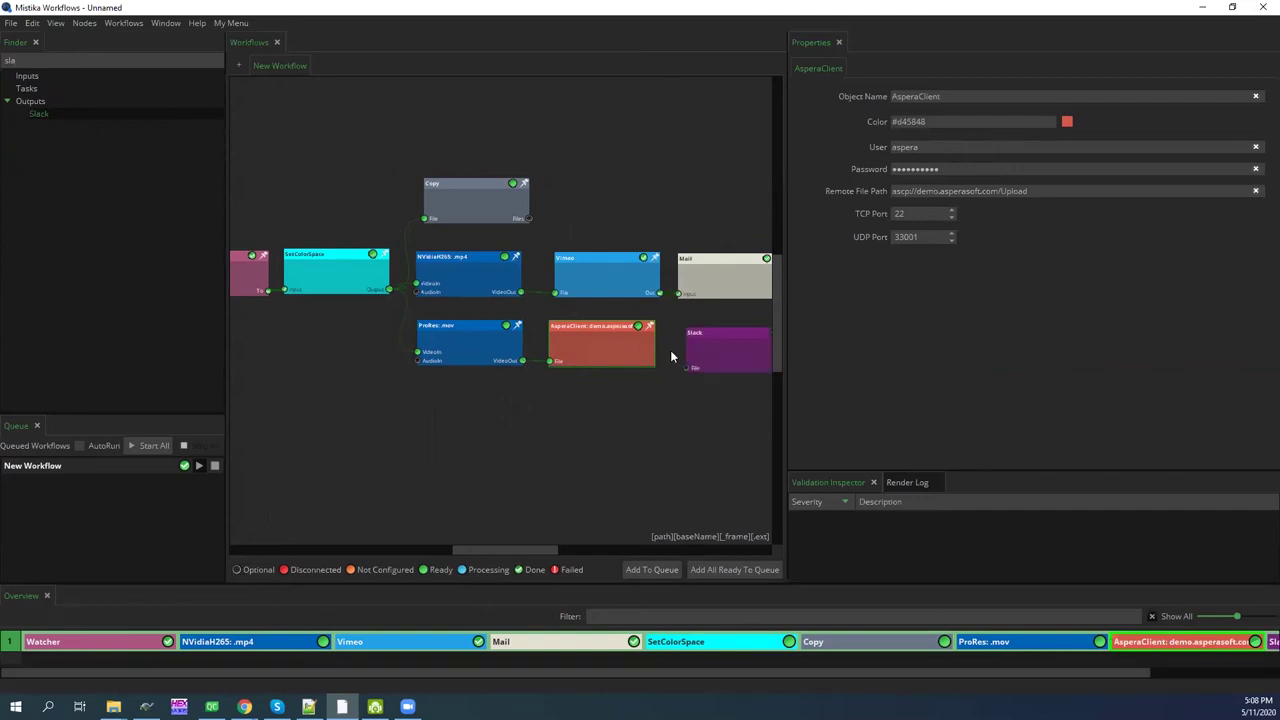
left_click(463, 360)
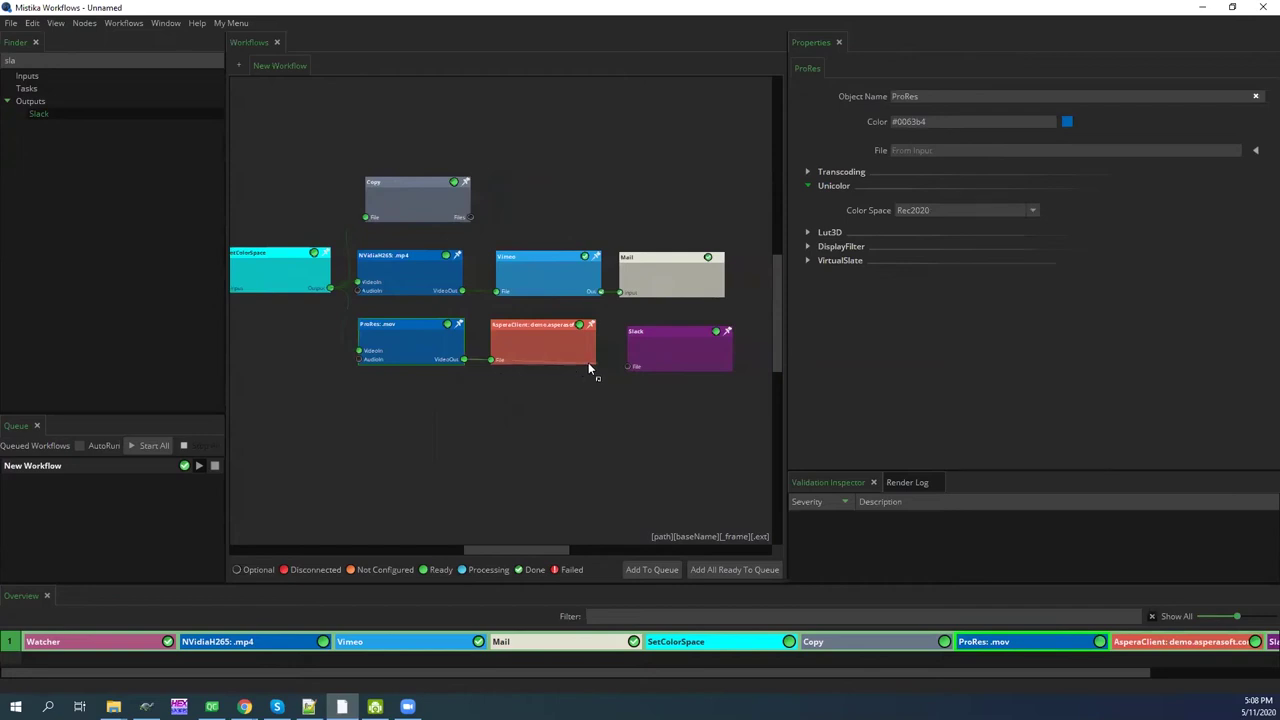
left_click_drag(627, 370, 628, 366)
left_click(653, 348)
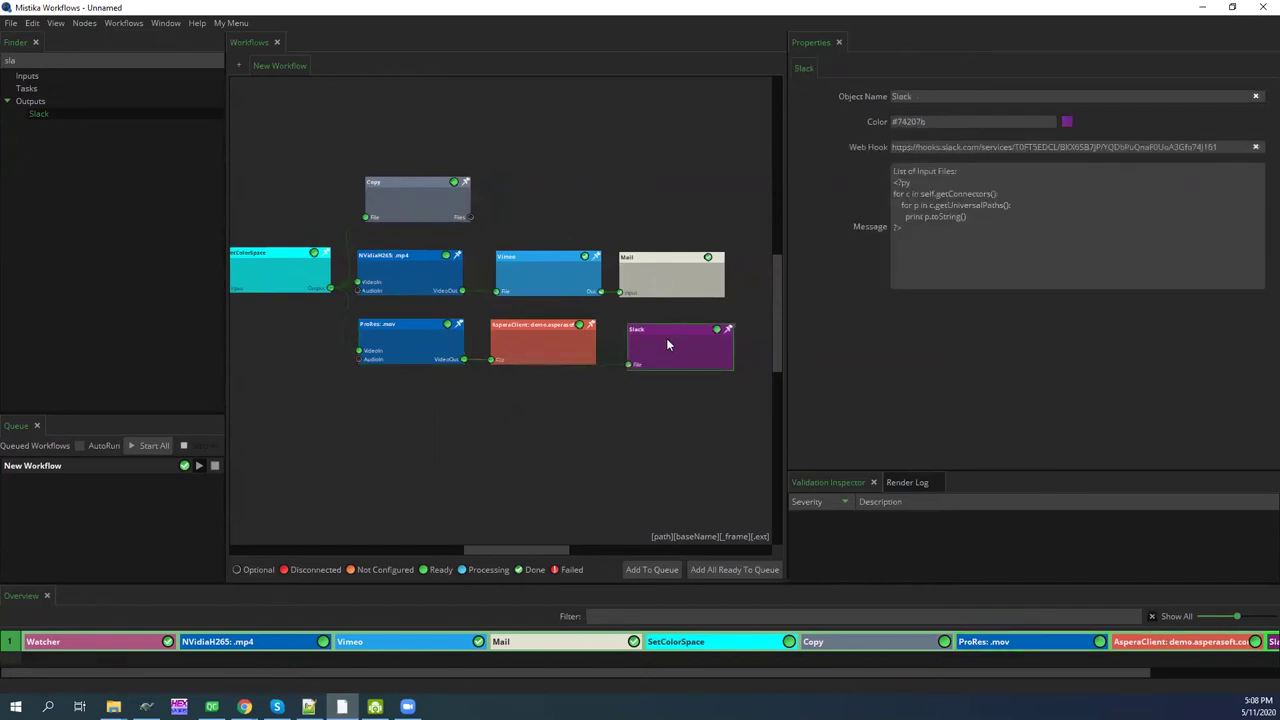
left_click_drag(659, 336, 656, 333)
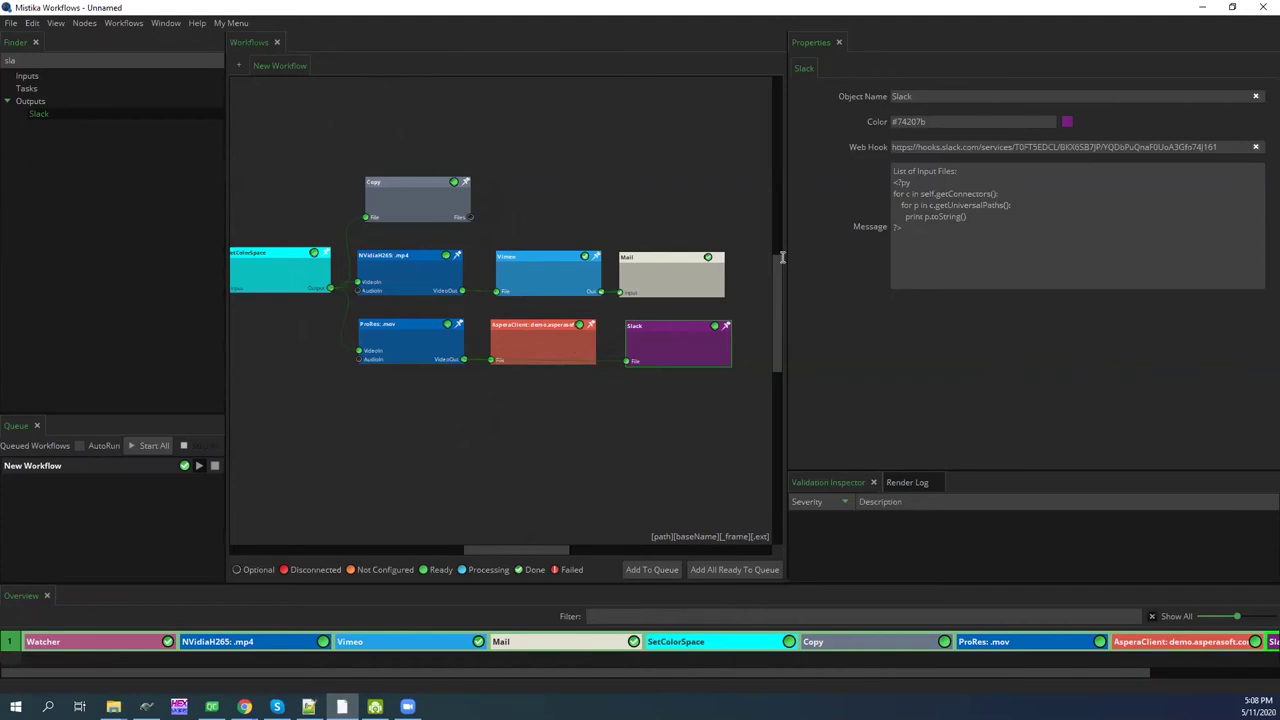
Replace the Slack message's first line with 'Hi guys, here you have a new clip'
left_click_drag(967, 175, 894, 173)
type("Hi guys, here you have a new clip")
key("Return")
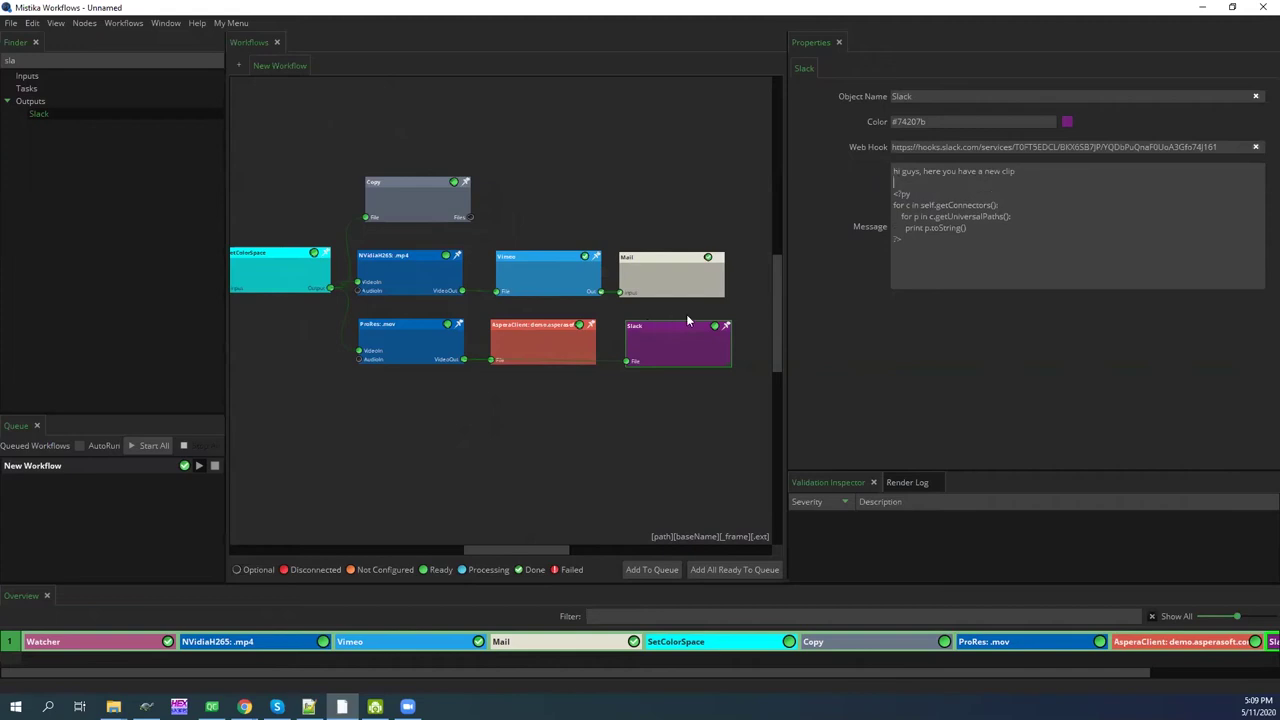
left_click_drag(953, 253, 856, 189)
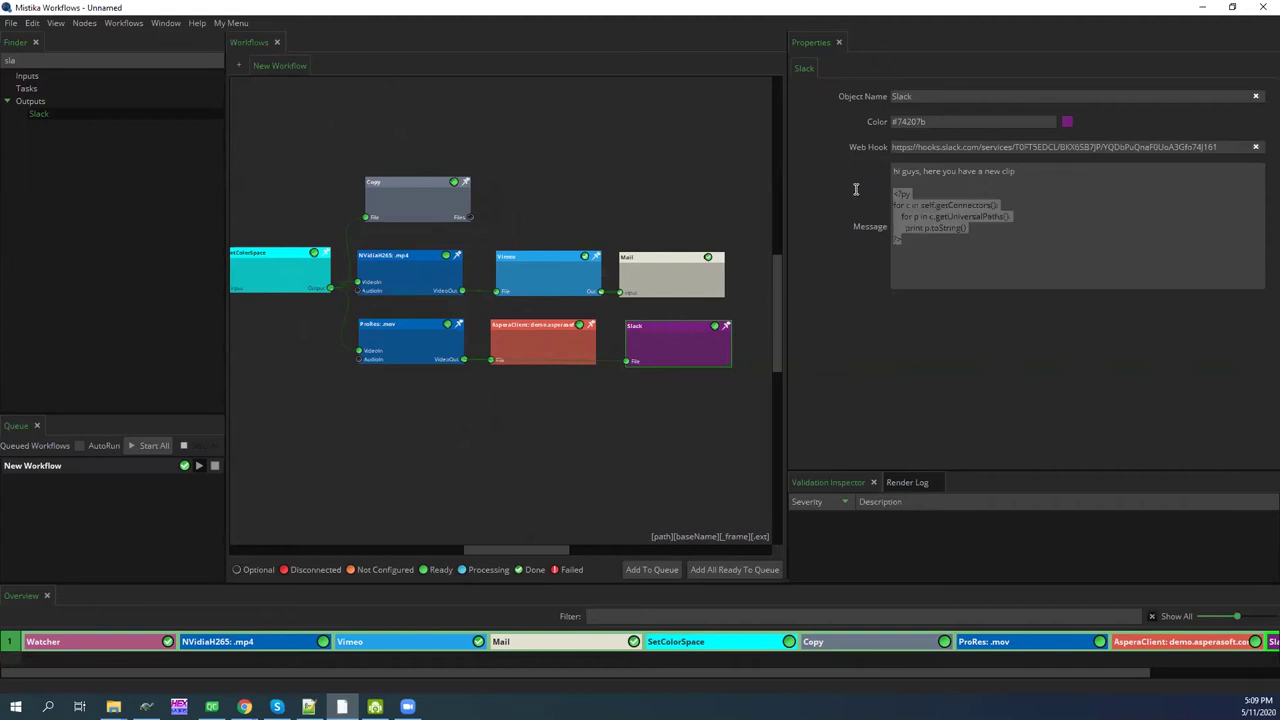
left_click(935, 227)
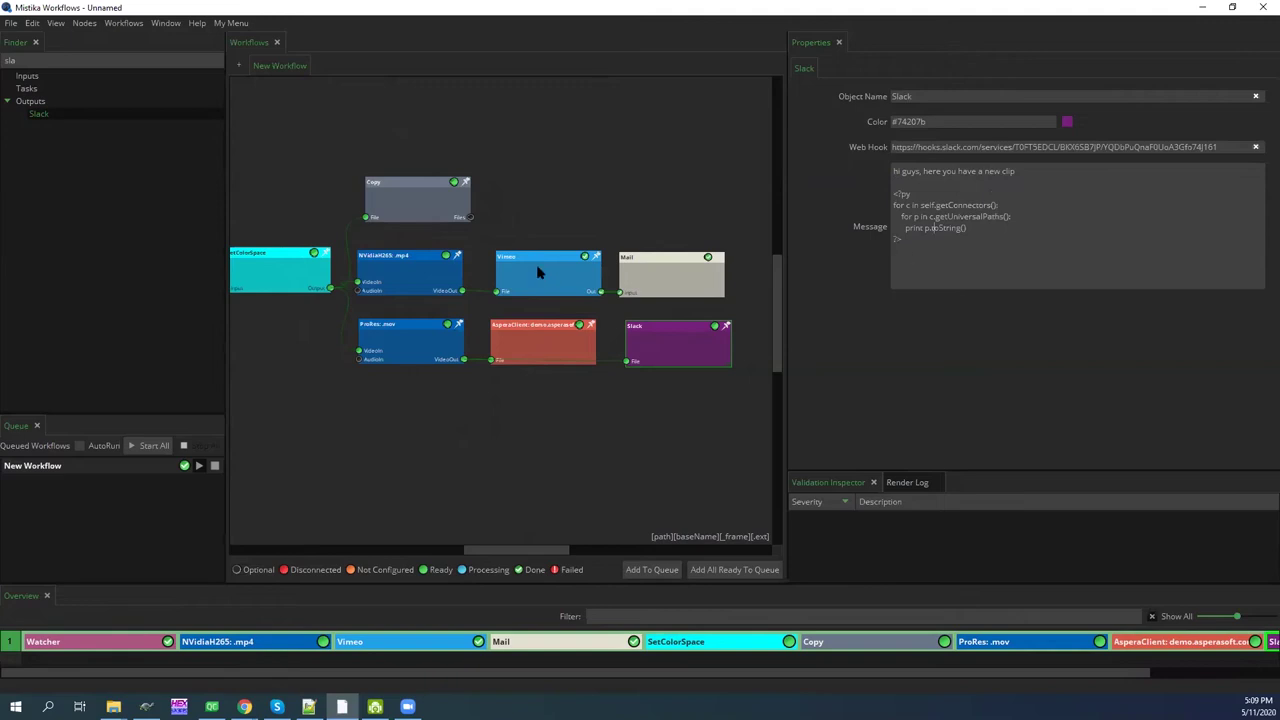
left_click_drag(673, 358, 670, 356)
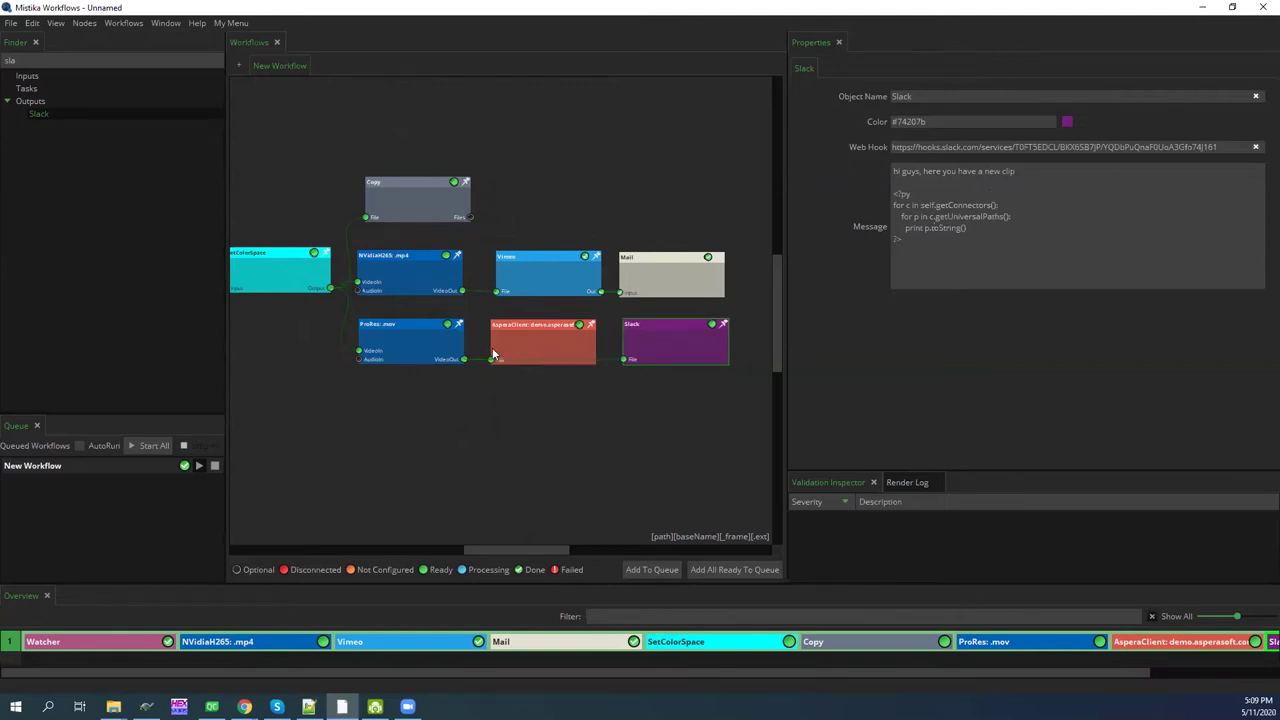
left_click_drag(520, 337, 525, 338)
left_click_drag(413, 343, 411, 343)
type("e")
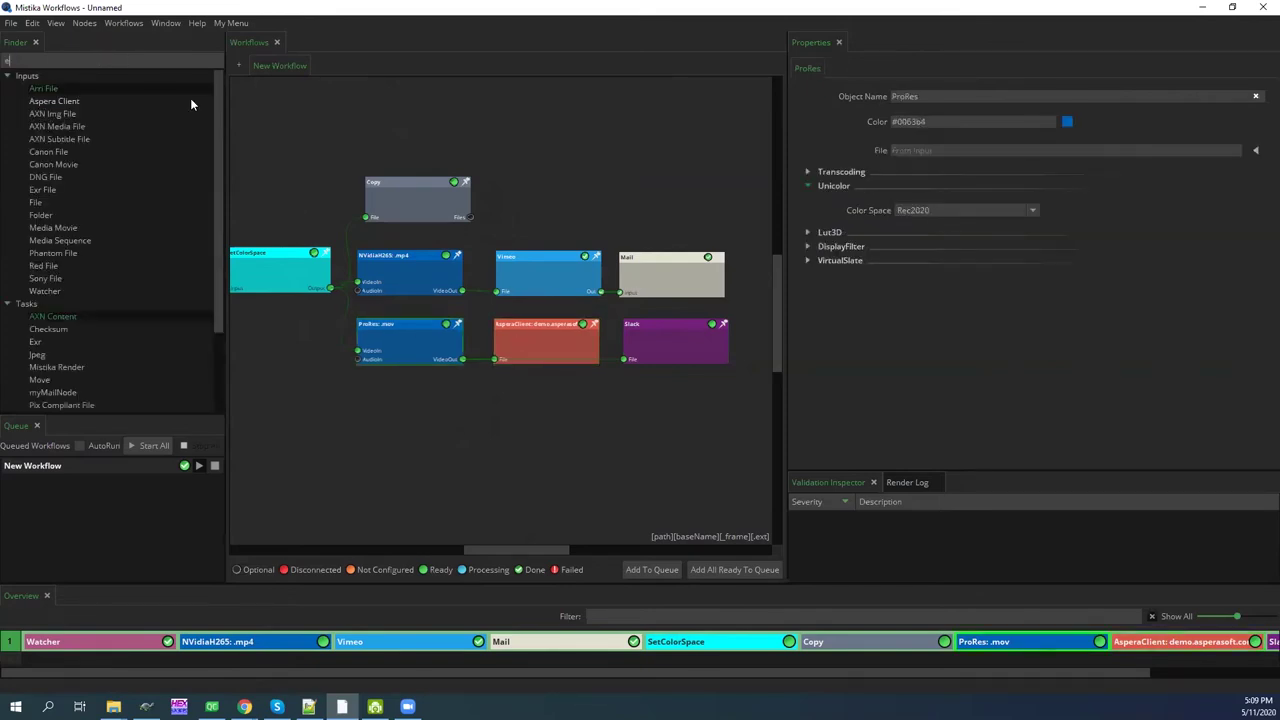
type("x")
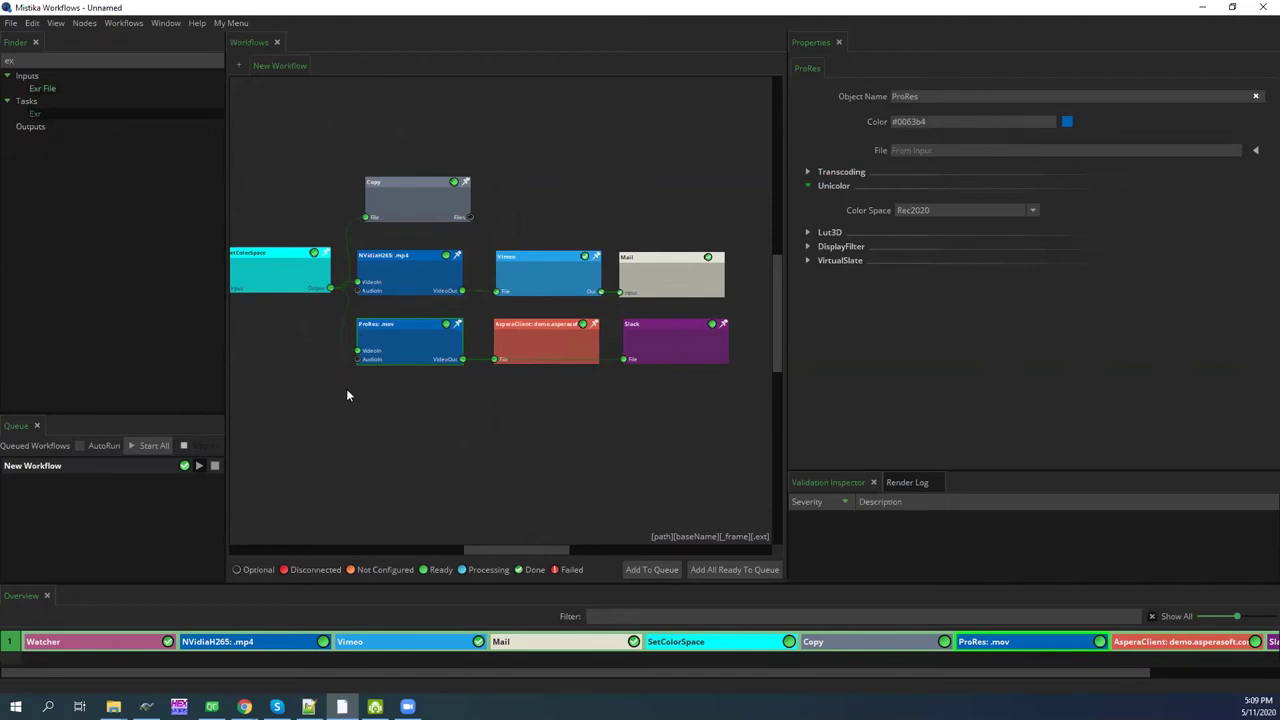
Add an Exr output below ProRes .mov, fed from SetColorSpace's output
left_click_drag(346, 395, 406, 399)
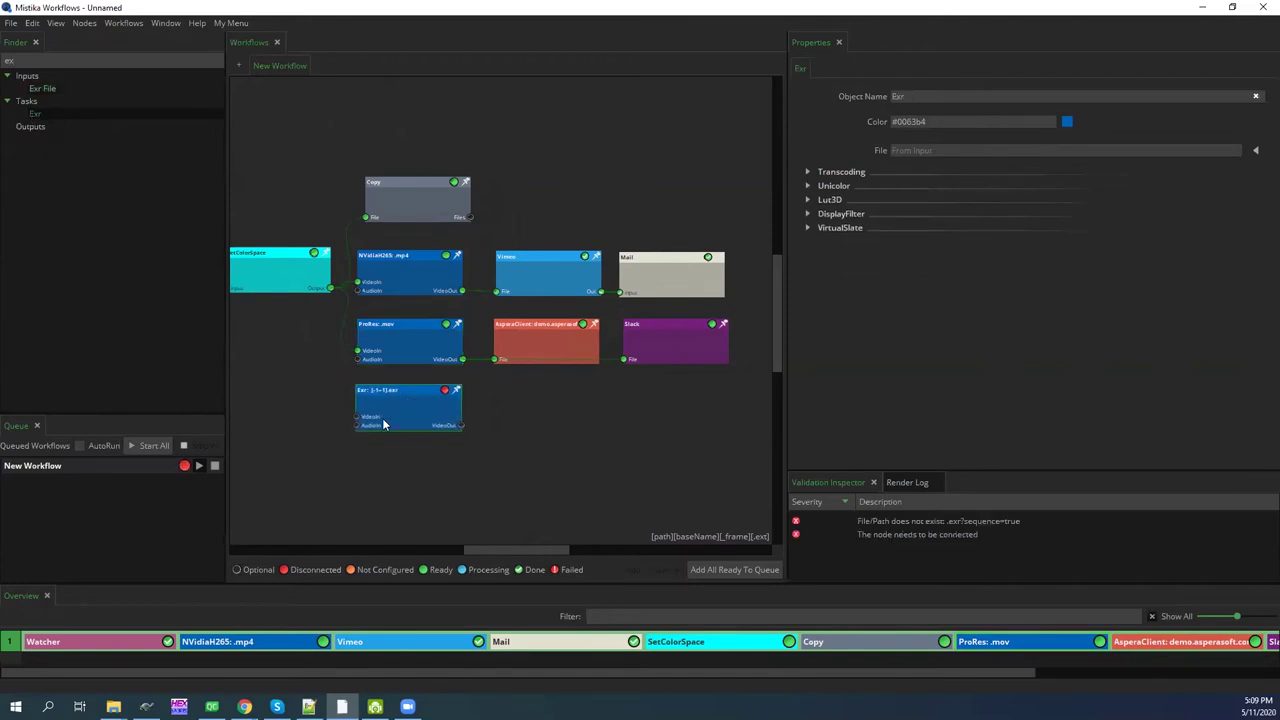
left_click_drag(331, 289, 334, 323)
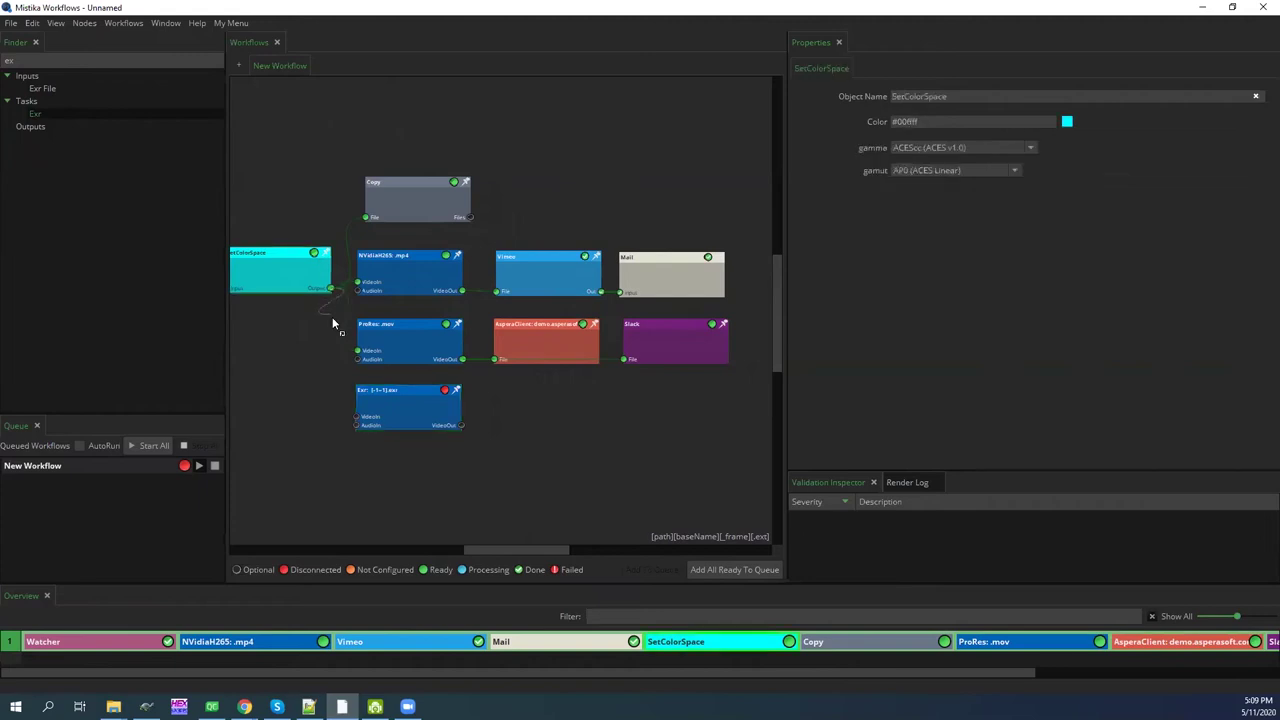
left_click_drag(335, 397, 358, 421)
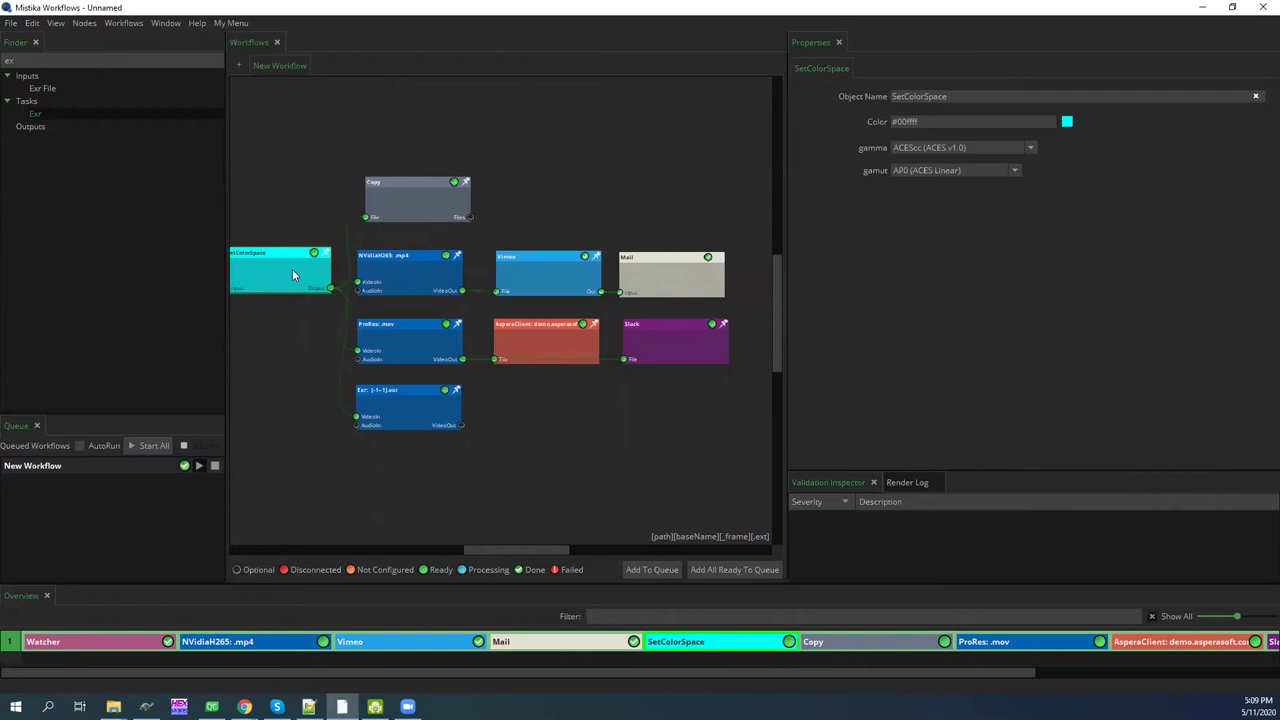
Set the Exr node's Unicolor color space to Linear
left_click(407, 404)
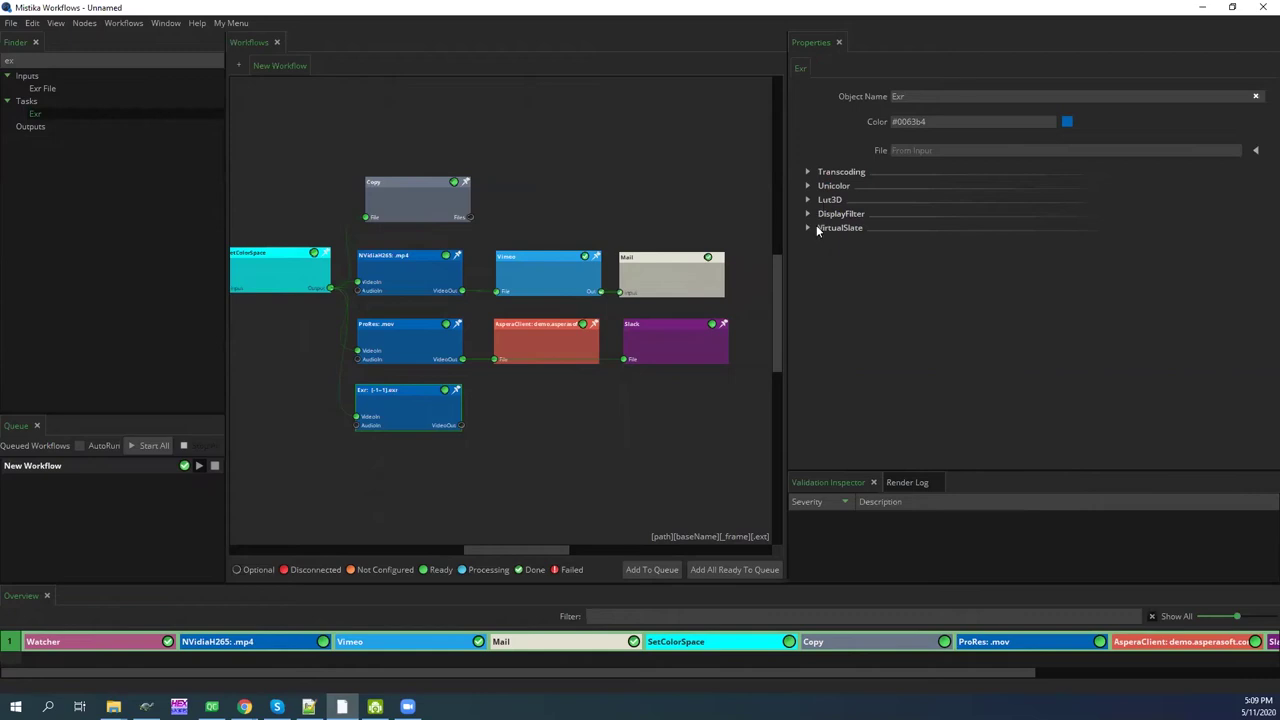
left_click(808, 186)
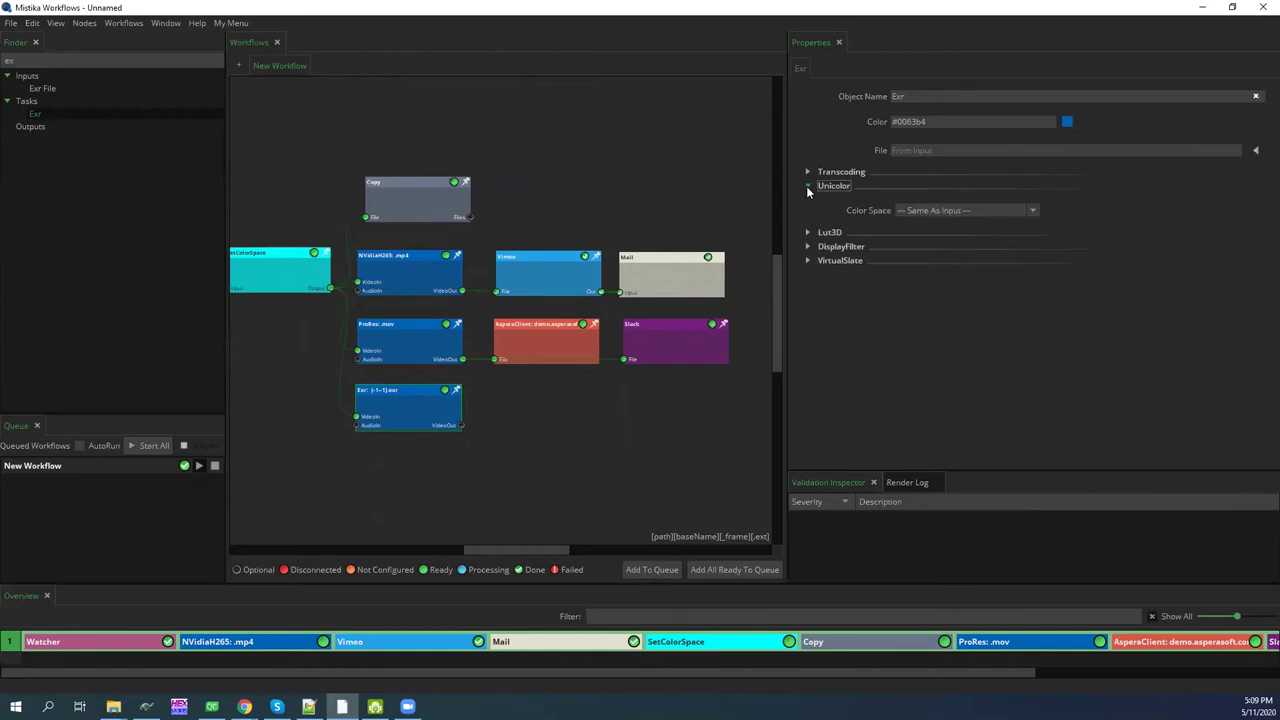
left_click(916, 207)
left_click(917, 277)
left_click_drag(394, 400, 400, 398)
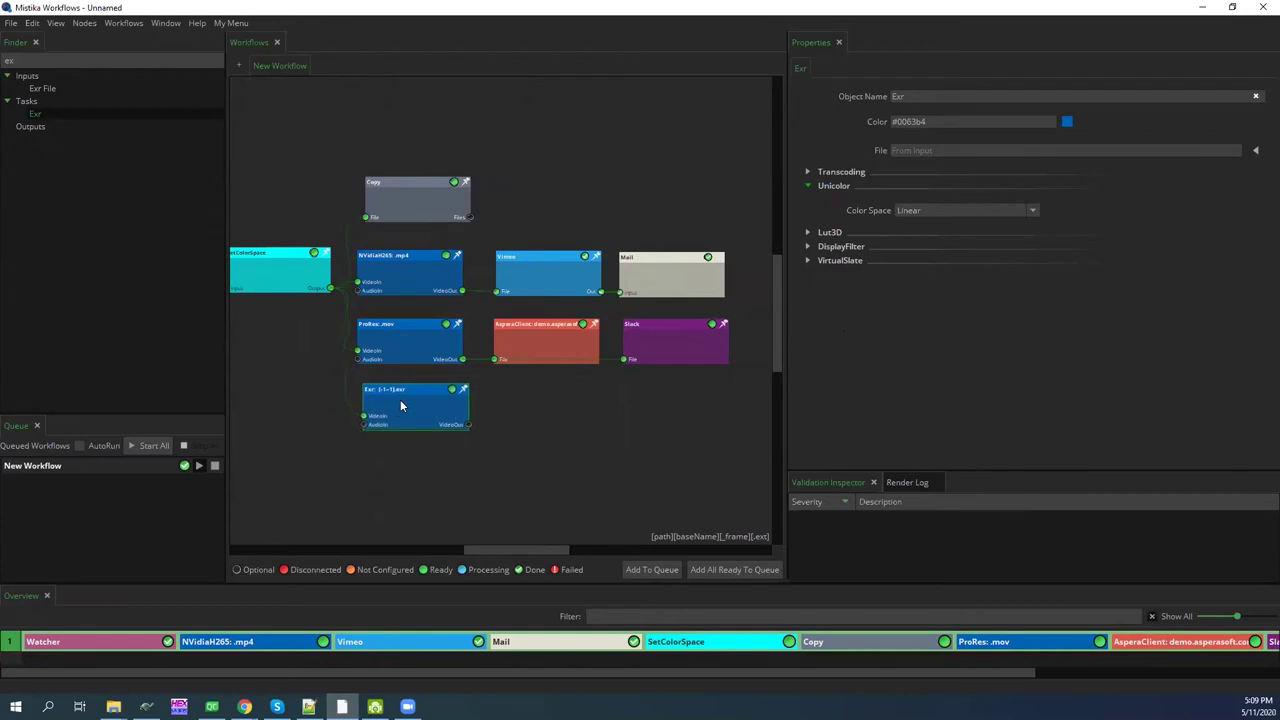
double_click(9, 60)
Add an FTP output node beside Exr and connect Exr's output to it
type("ftp")
left_click(37, 125)
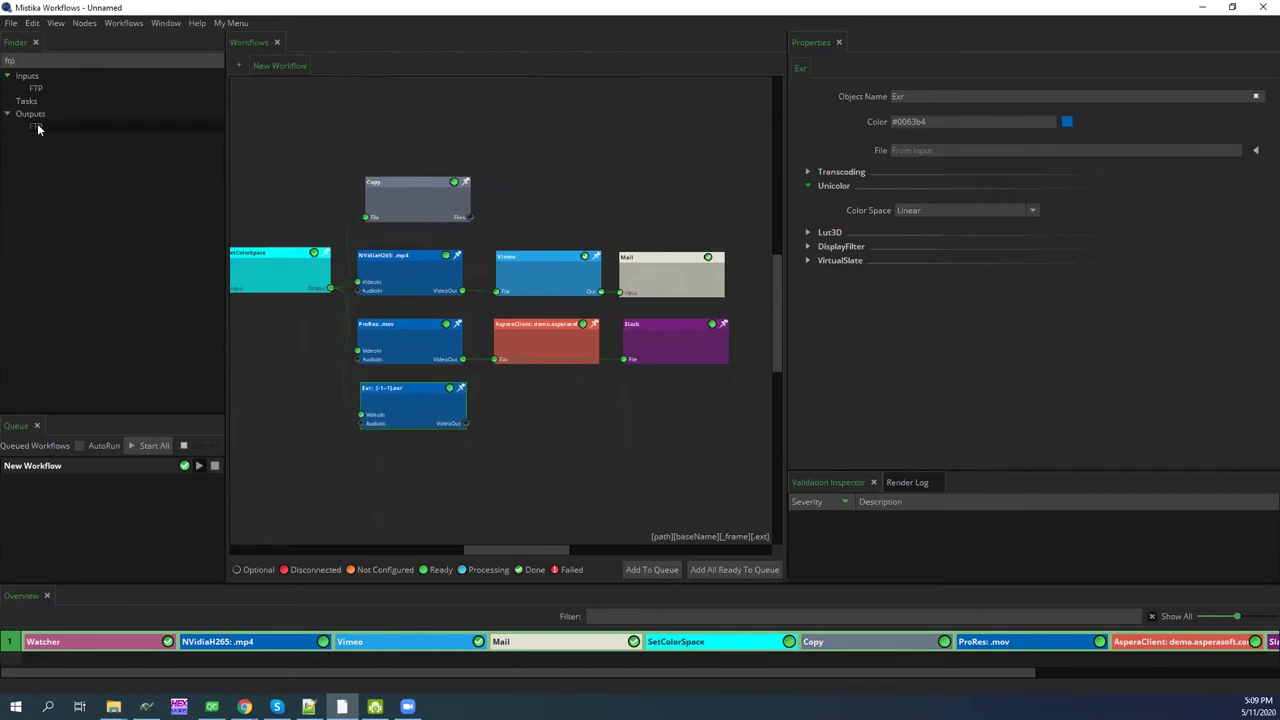
left_click(502, 393)
left_click(534, 411)
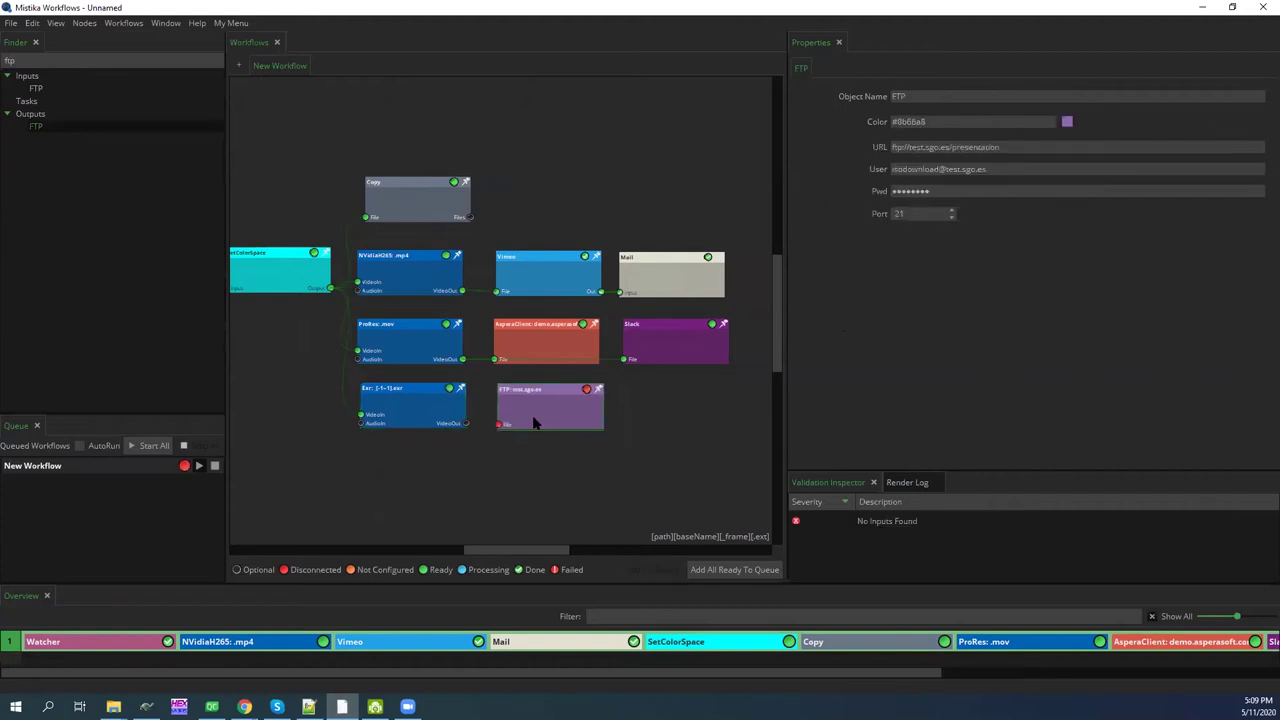
left_click_drag(464, 425, 497, 422)
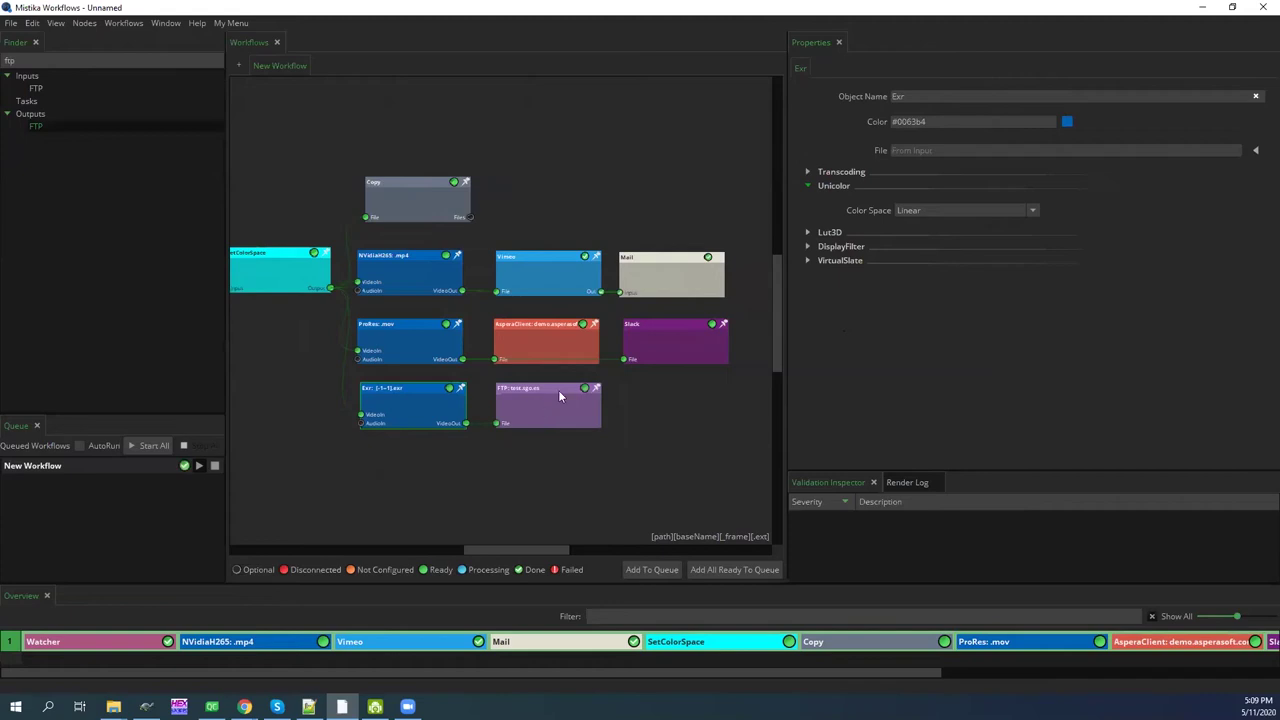
Add a second Slack output node, Slack_2, fed by Exr's video output
double_click(33, 62)
type("mail")
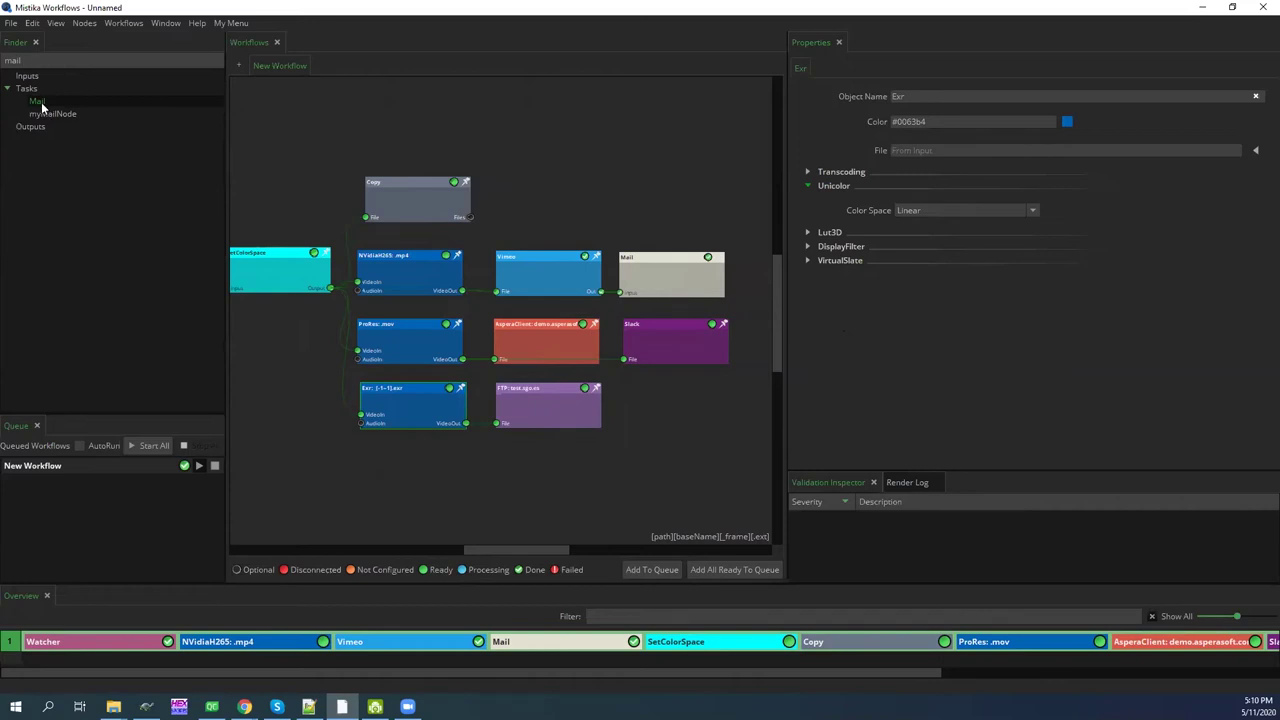
left_click_drag(24, 60, 6, 60)
type("sl")
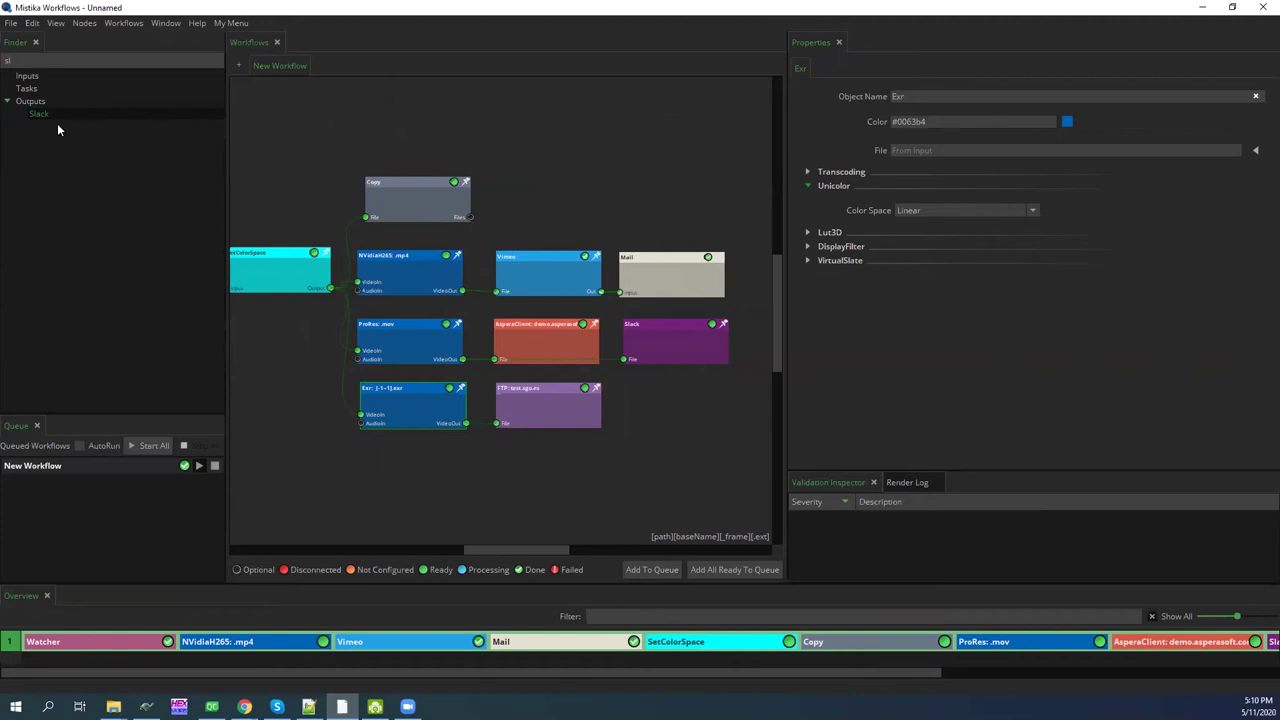
left_click_drag(640, 386, 640, 388)
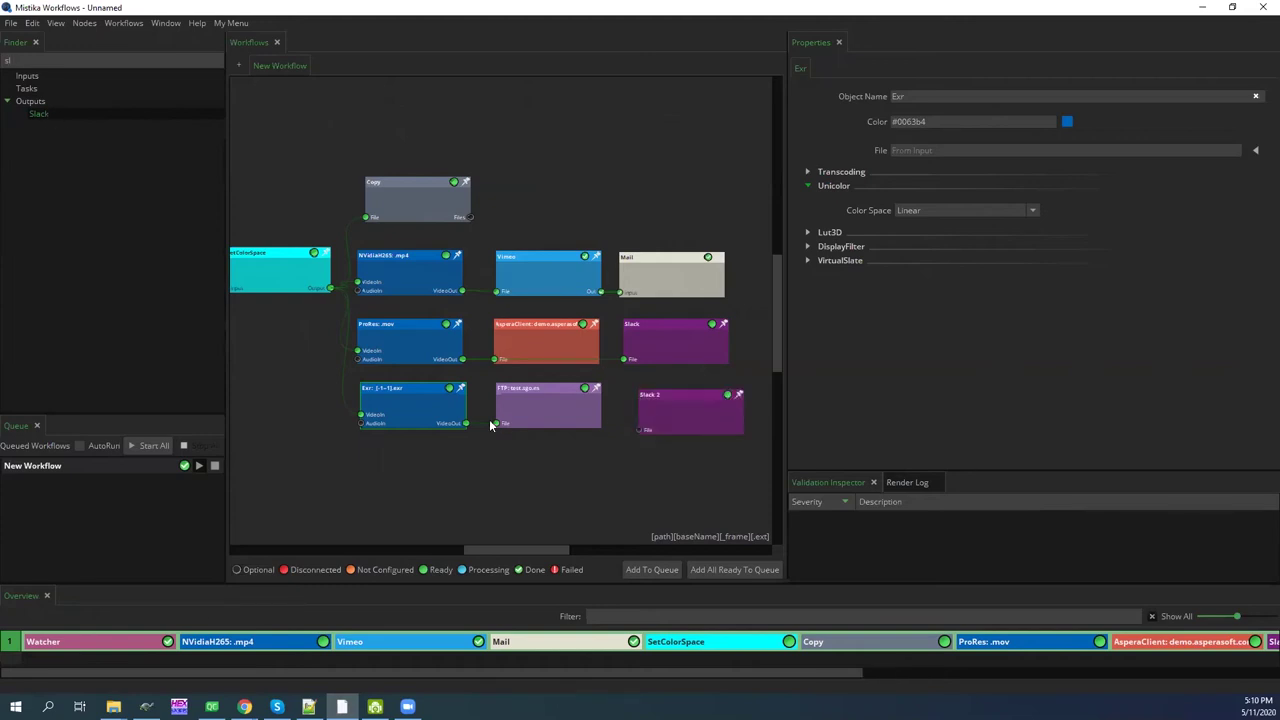
left_click_drag(474, 428, 635, 409)
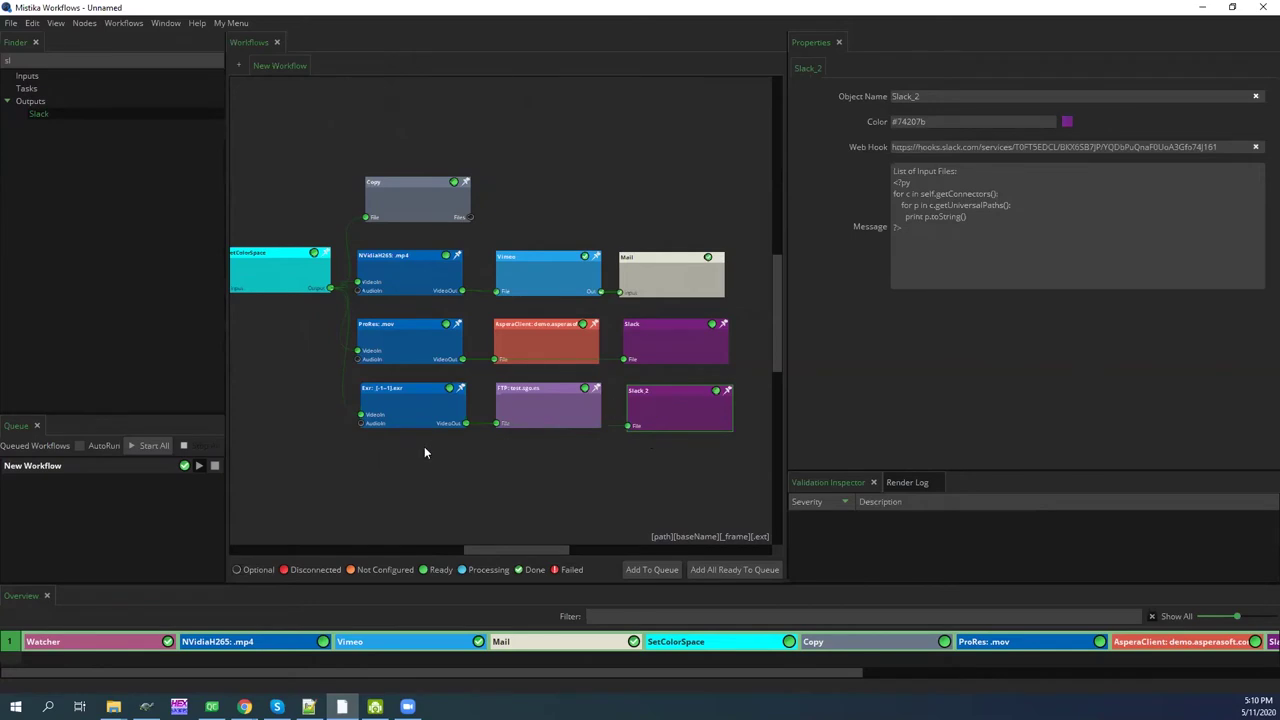
Shift the Exr and FTP nodes slightly left to space out the layout
left_click_drag(406, 411, 385, 411)
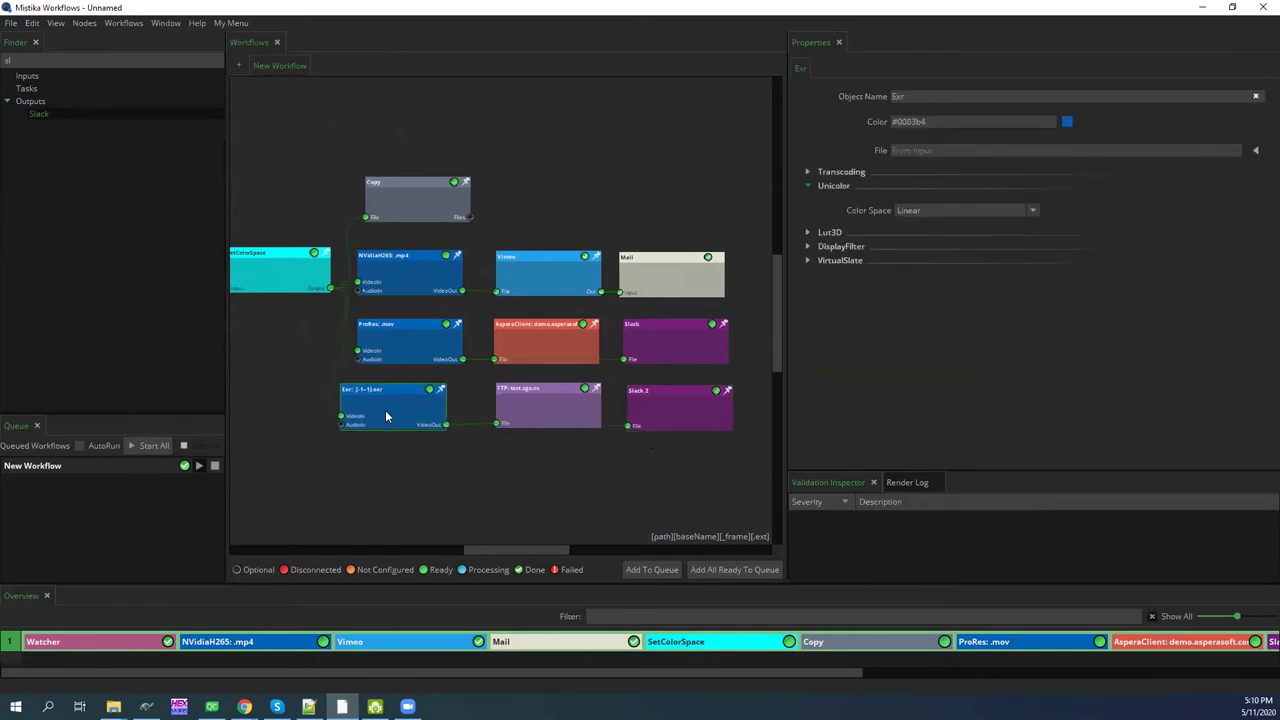
left_click_drag(520, 415, 510, 408)
left_click_drag(310, 375, 464, 450)
left_click_drag(386, 404, 385, 404)
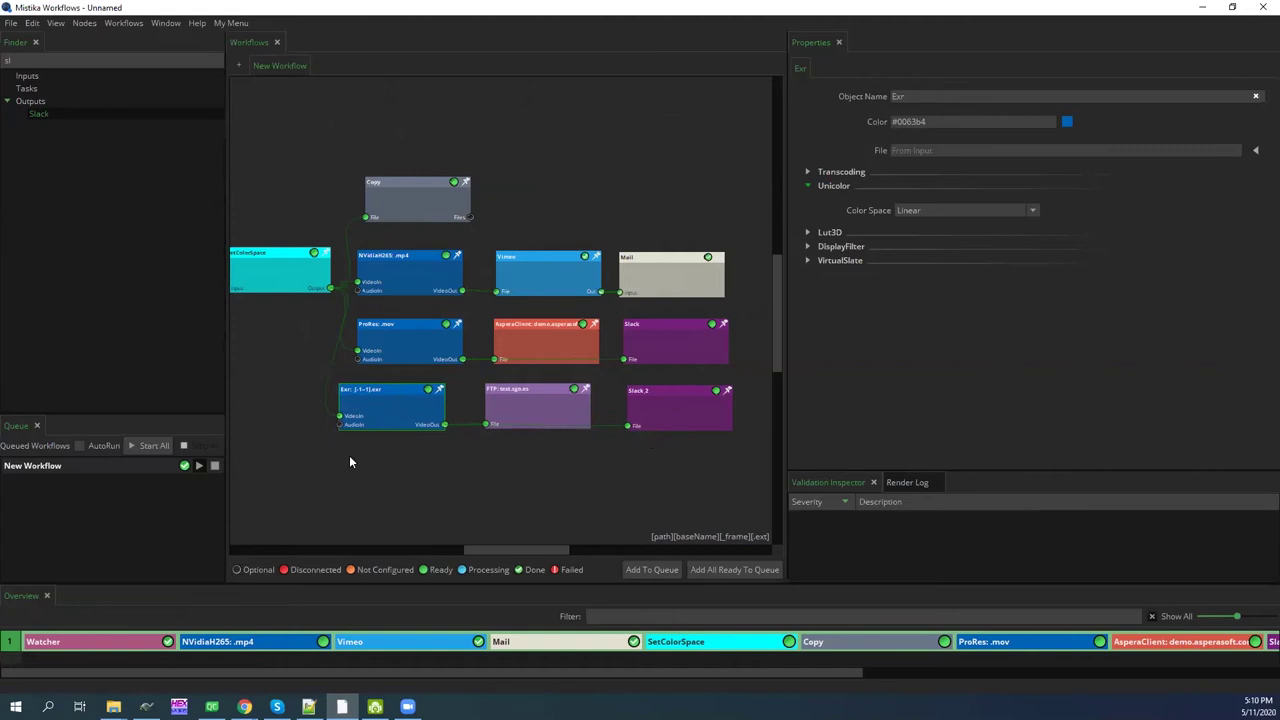
Add an NVidia H264 mp4 encode fed by Exr, followed by a FrameIO upload
double_click(8, 60)
type("h2")
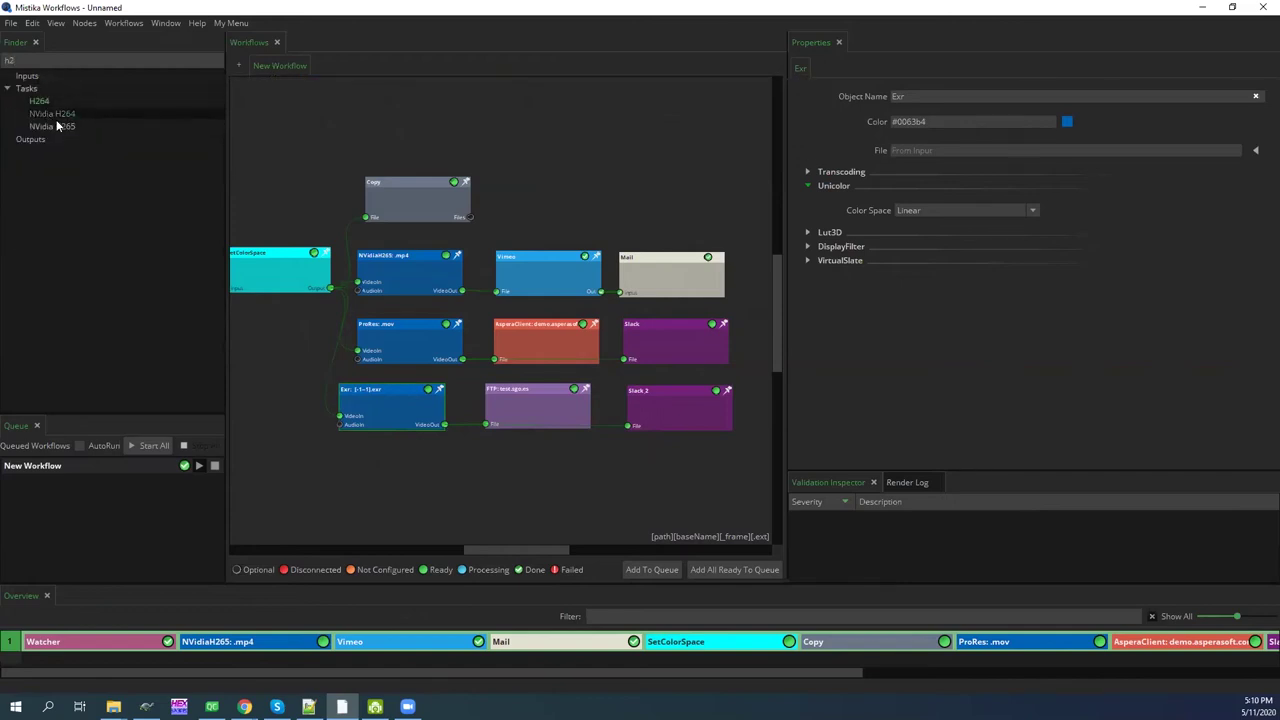
left_click_drag(465, 463, 502, 472)
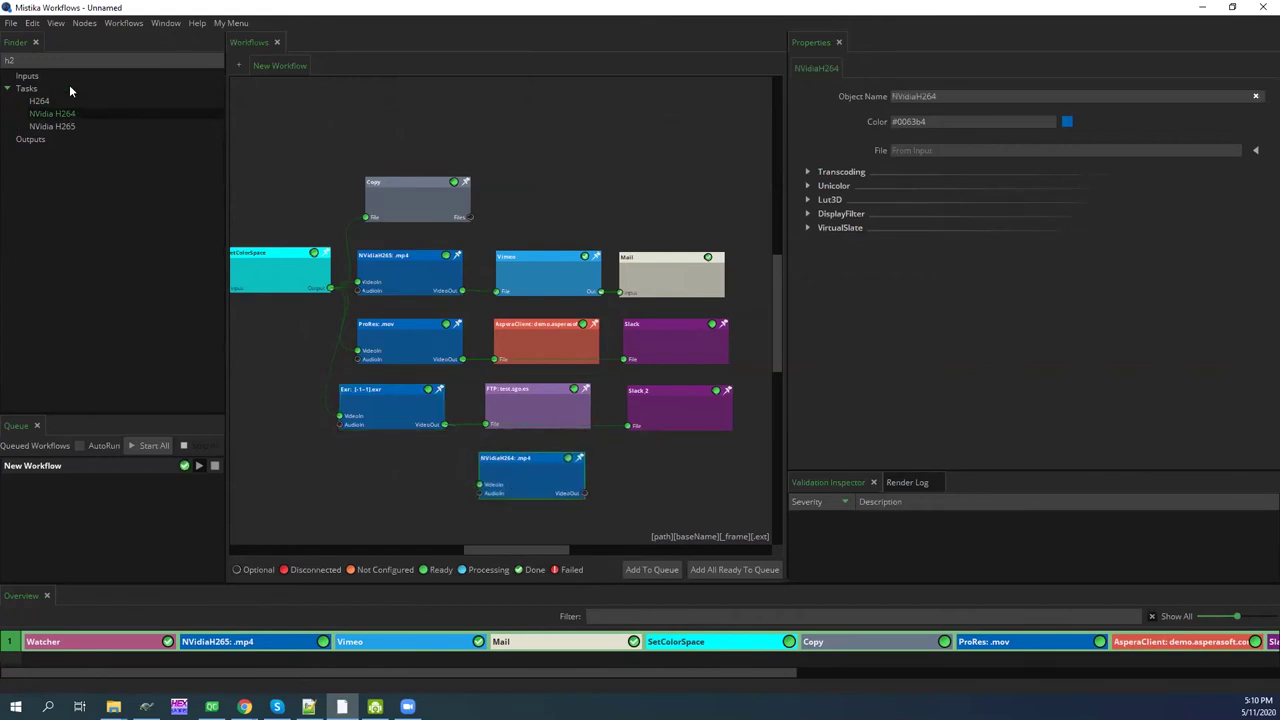
double_click(48, 60)
type("fra")
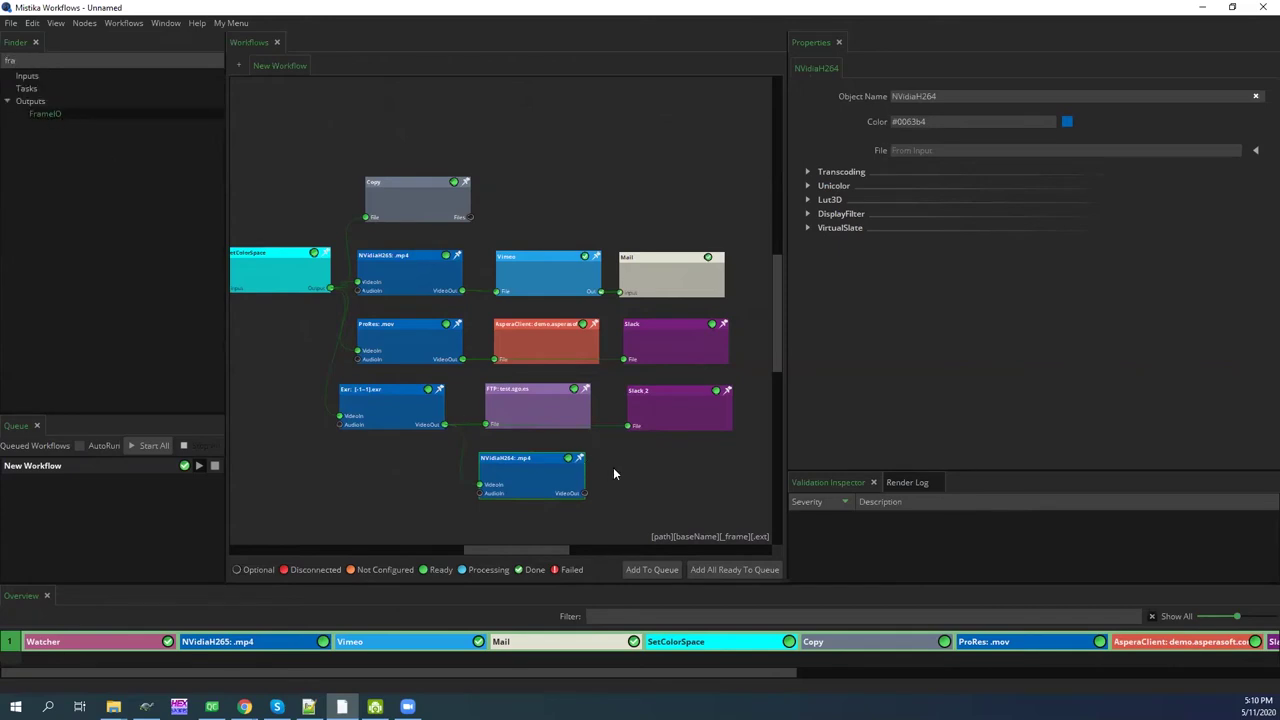
left_click_drag(648, 469, 629, 500)
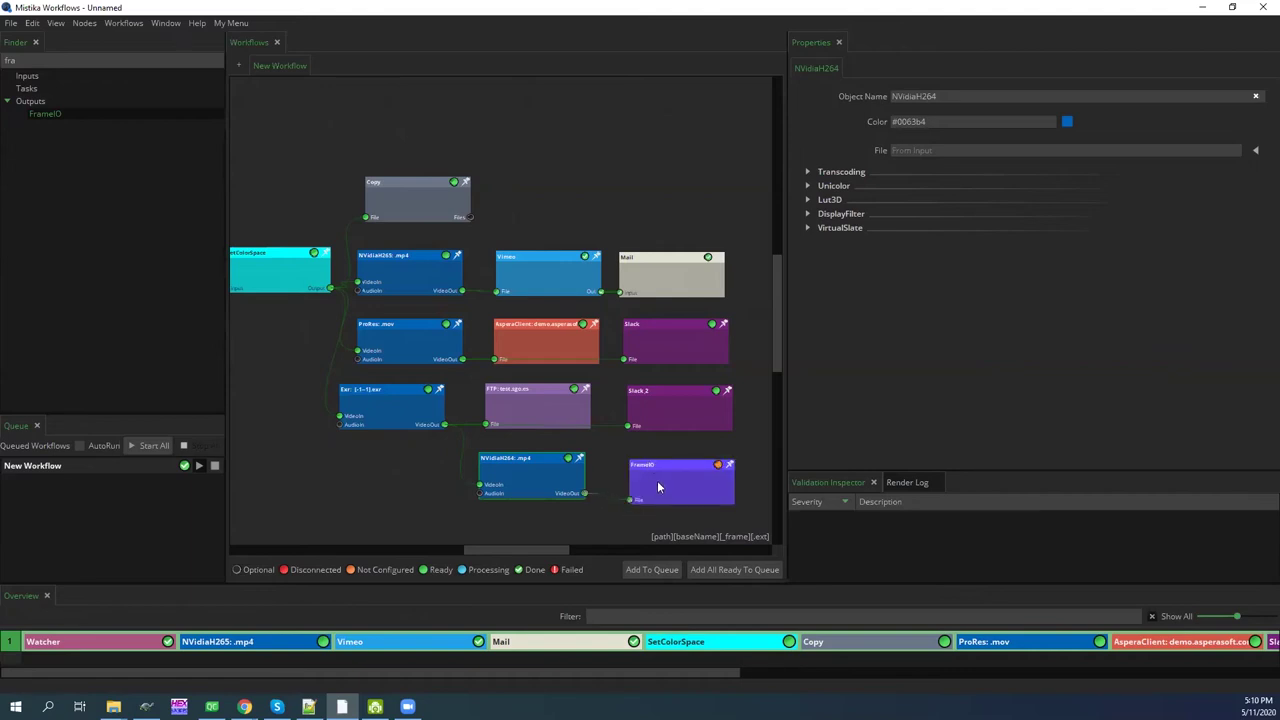
Set the FrameIO node to team My Projects, project Demo Project, directory Pre-Production
left_click(658, 487)
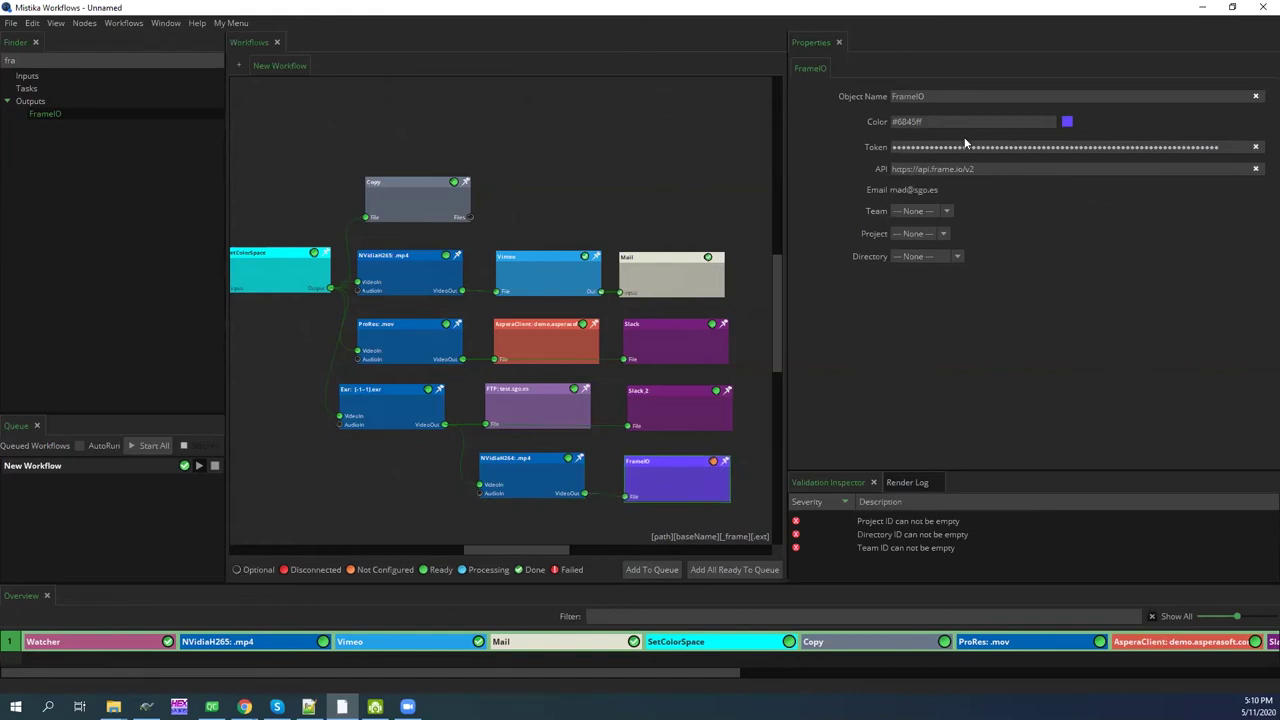
left_click(911, 211)
left_click(914, 235)
left_click(922, 236)
left_click(922, 256)
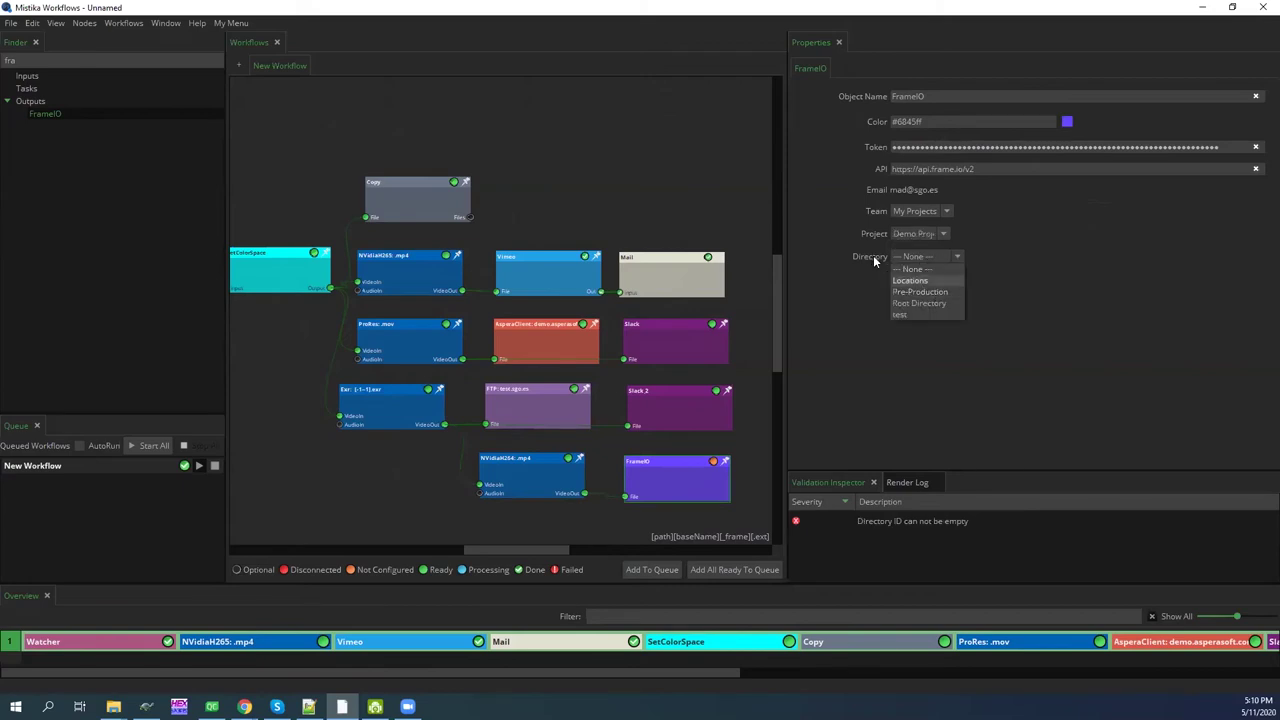
left_click(926, 292)
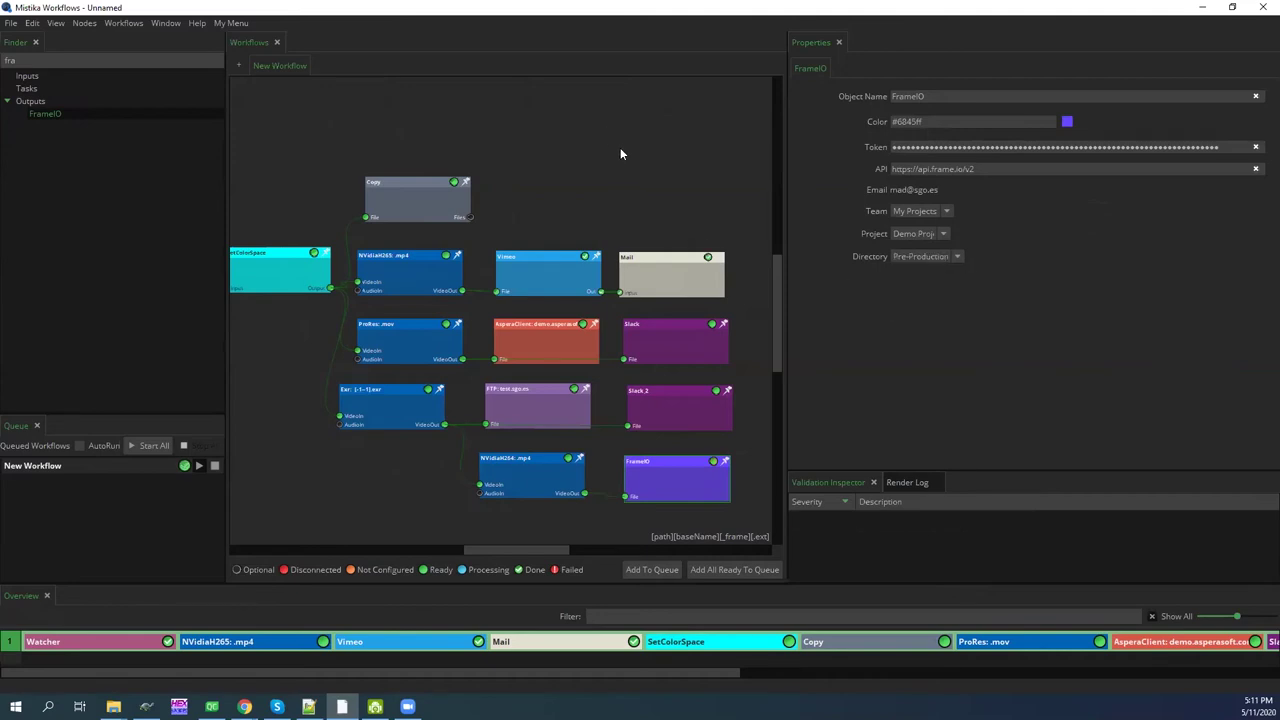
key("f")
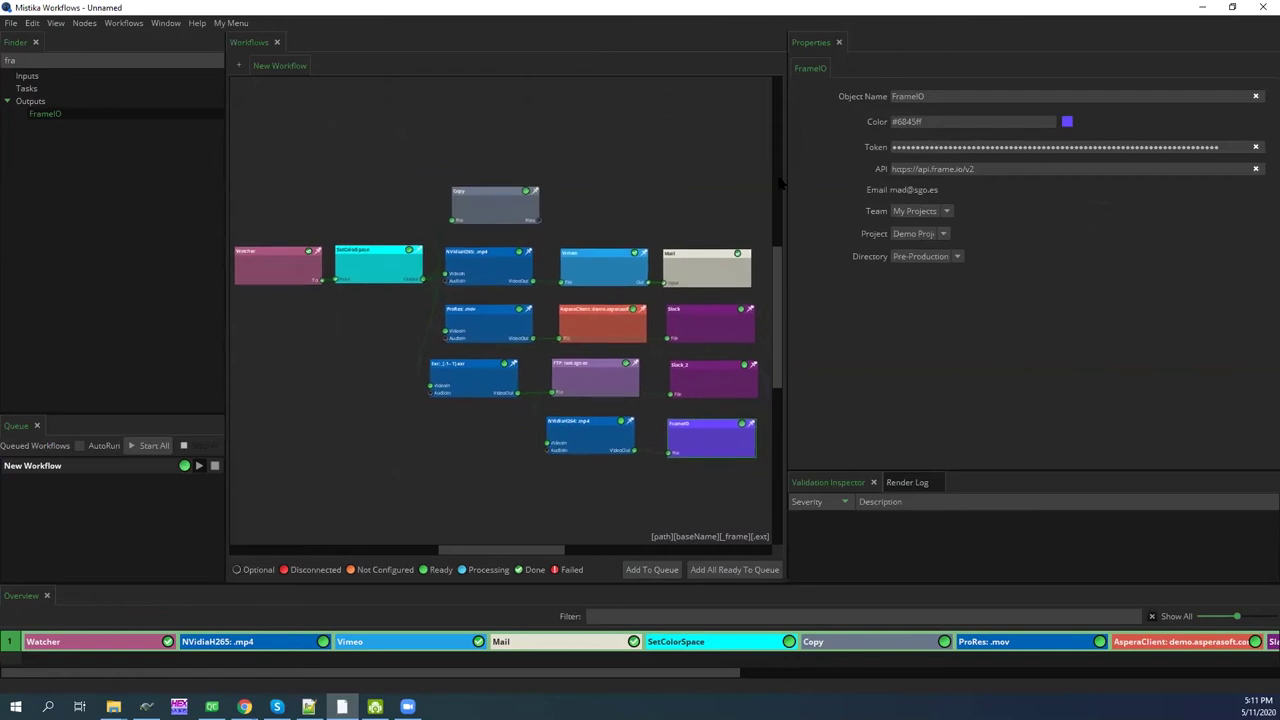
Widen the node graph area and inspect the Watcher and SetColorSpace nodes
left_click_drag(785, 180, 1034, 197)
key("f")
left_click_drag(829, 205, 891, 137)
scroll(852, 178, "up", 1)
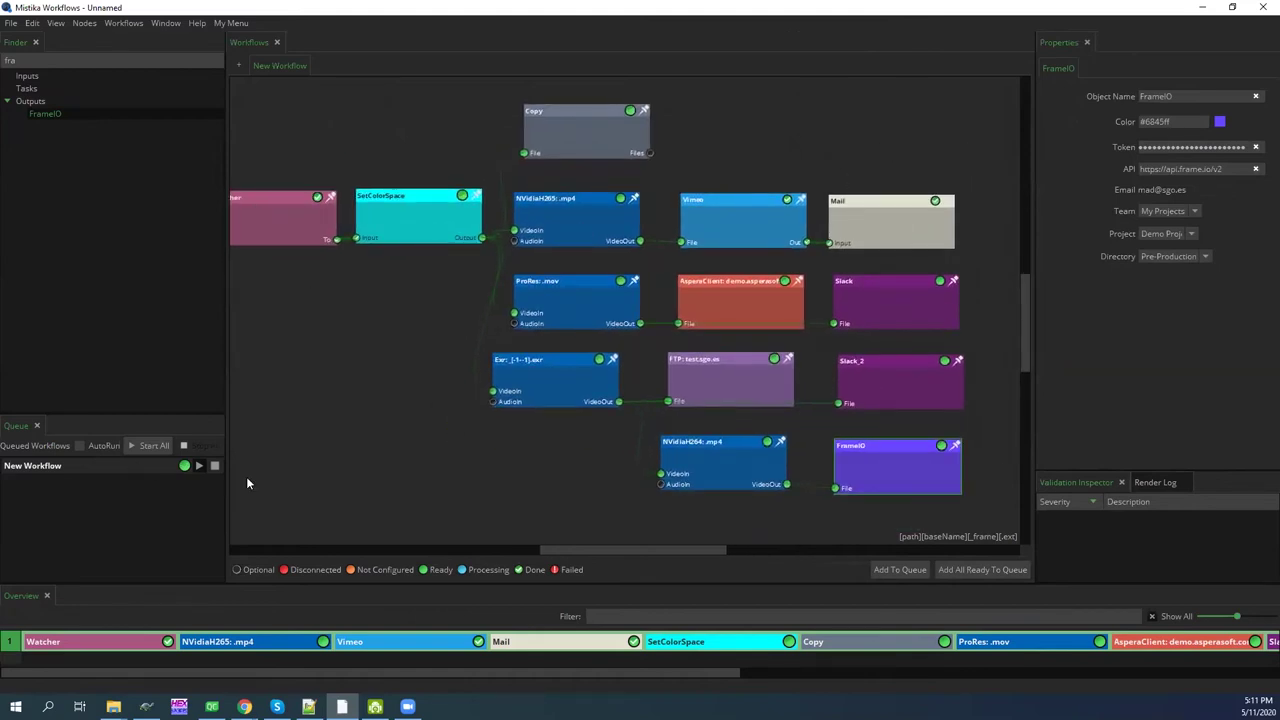
left_click_drag(314, 306, 343, 309)
left_click_drag(242, 132, 342, 280)
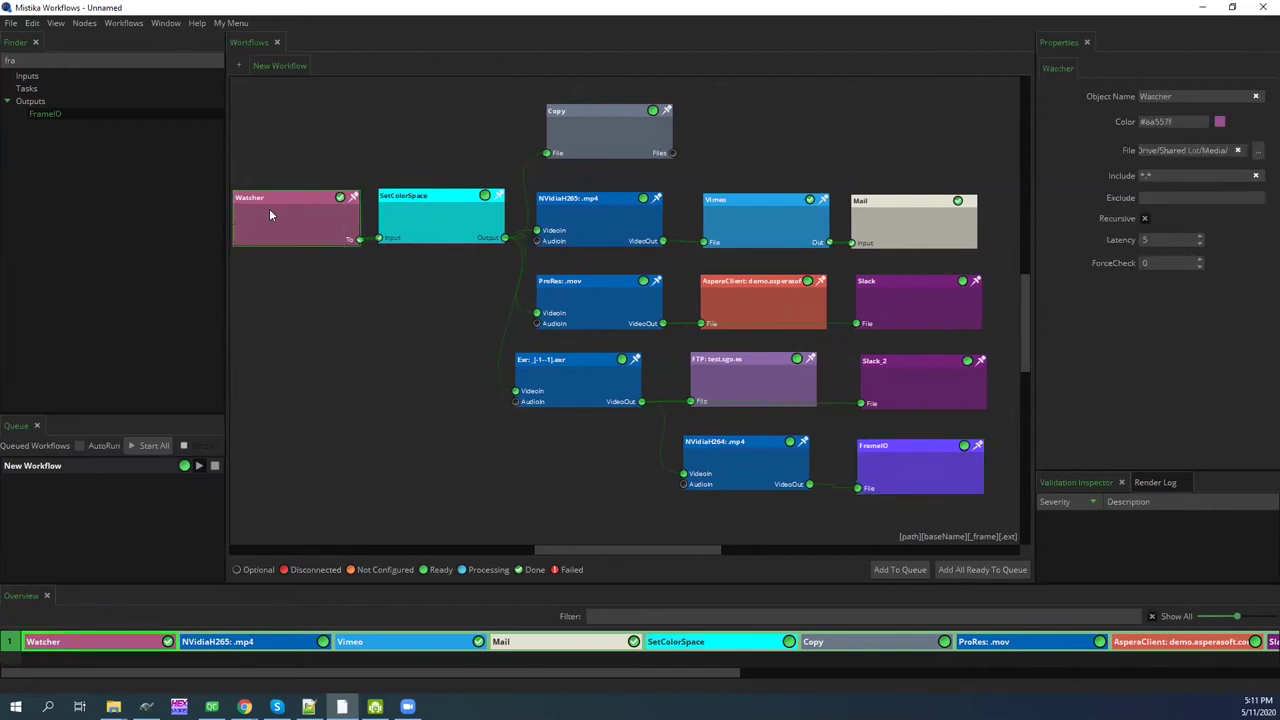
left_click(438, 210)
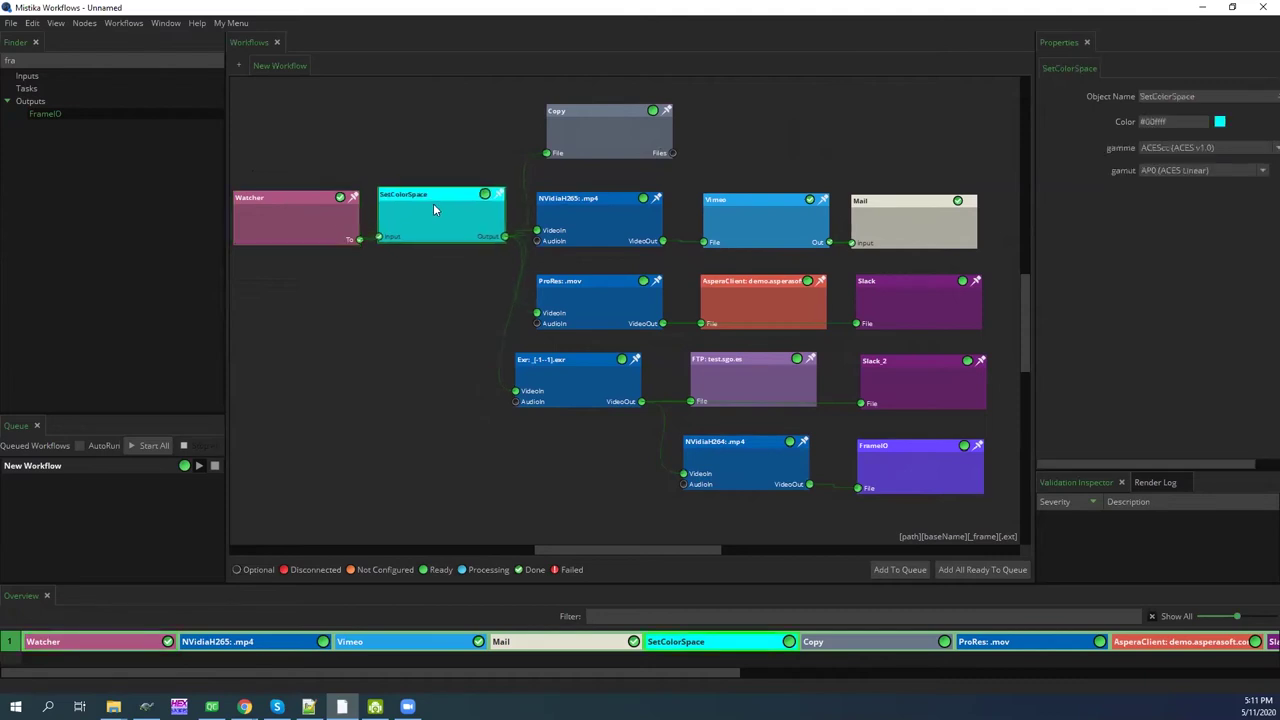
Nudge the Copy, AsperaClient, Exr, FTP, NVidiaH264 and FrameIO nodes into alignment
left_click_drag(571, 113, 572, 112)
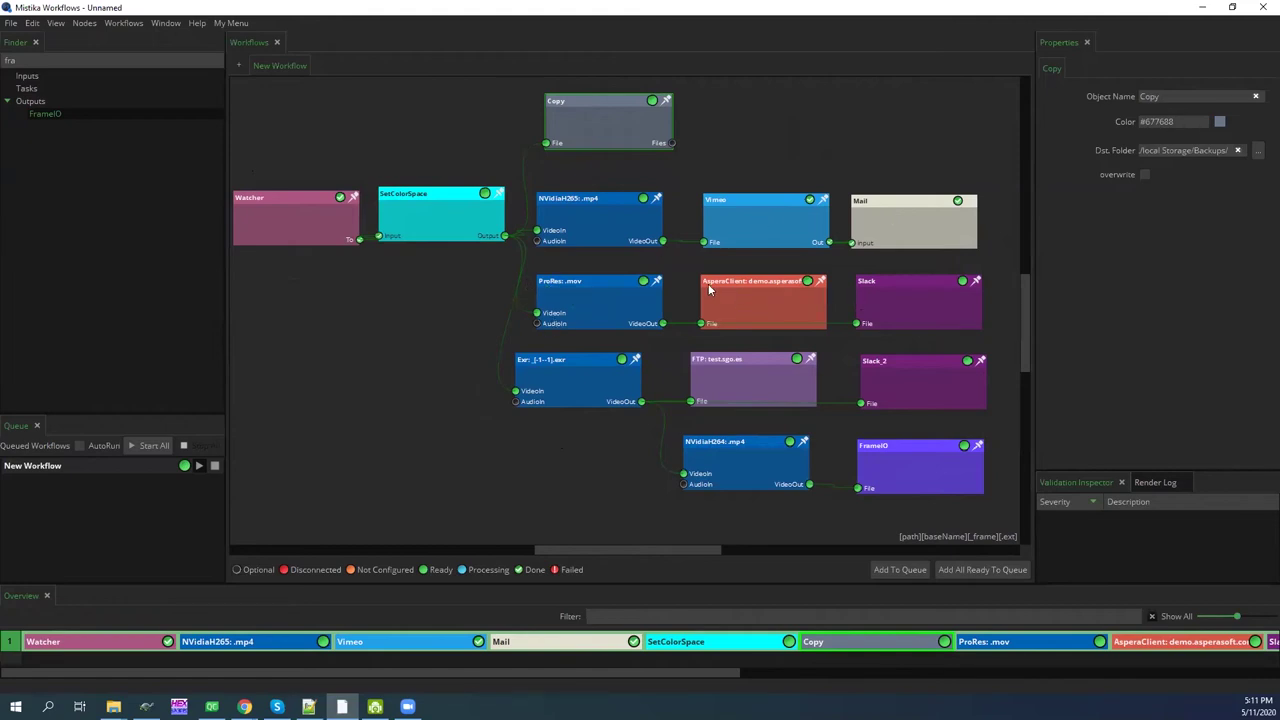
left_click(759, 297)
left_click_drag(758, 292, 755, 292)
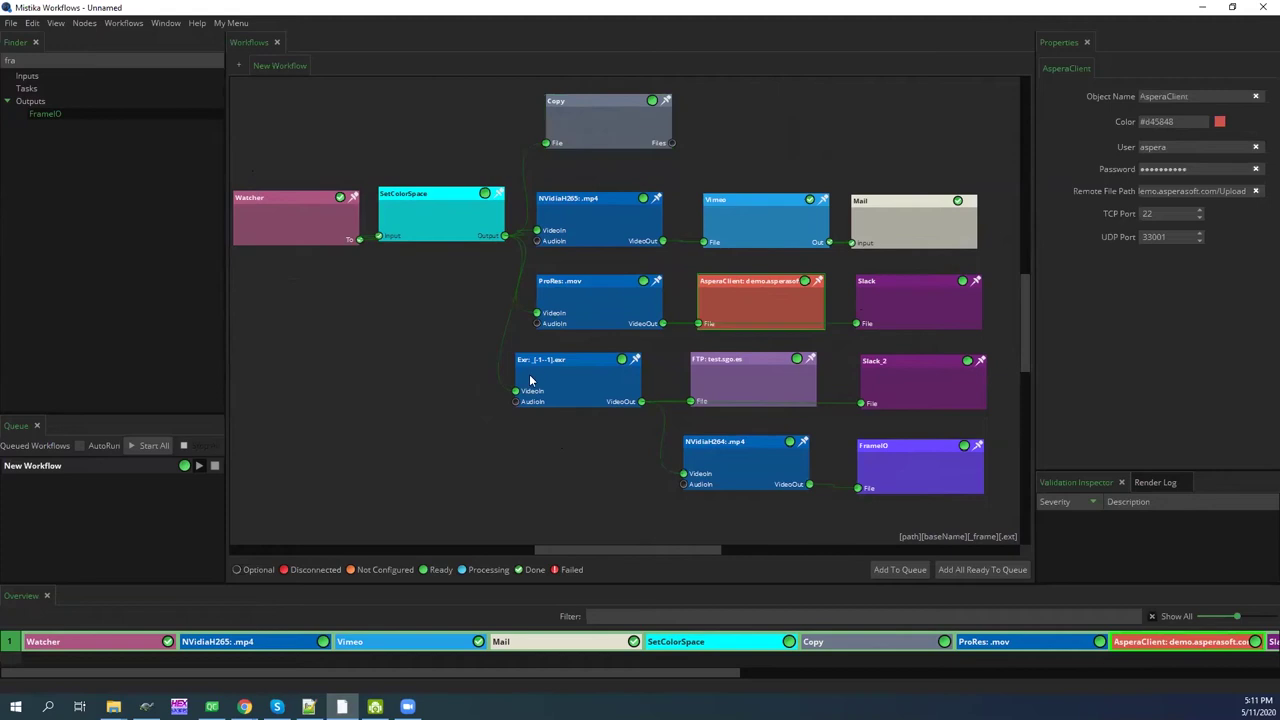
left_click_drag(545, 385, 554, 388)
left_click_drag(730, 375, 737, 378)
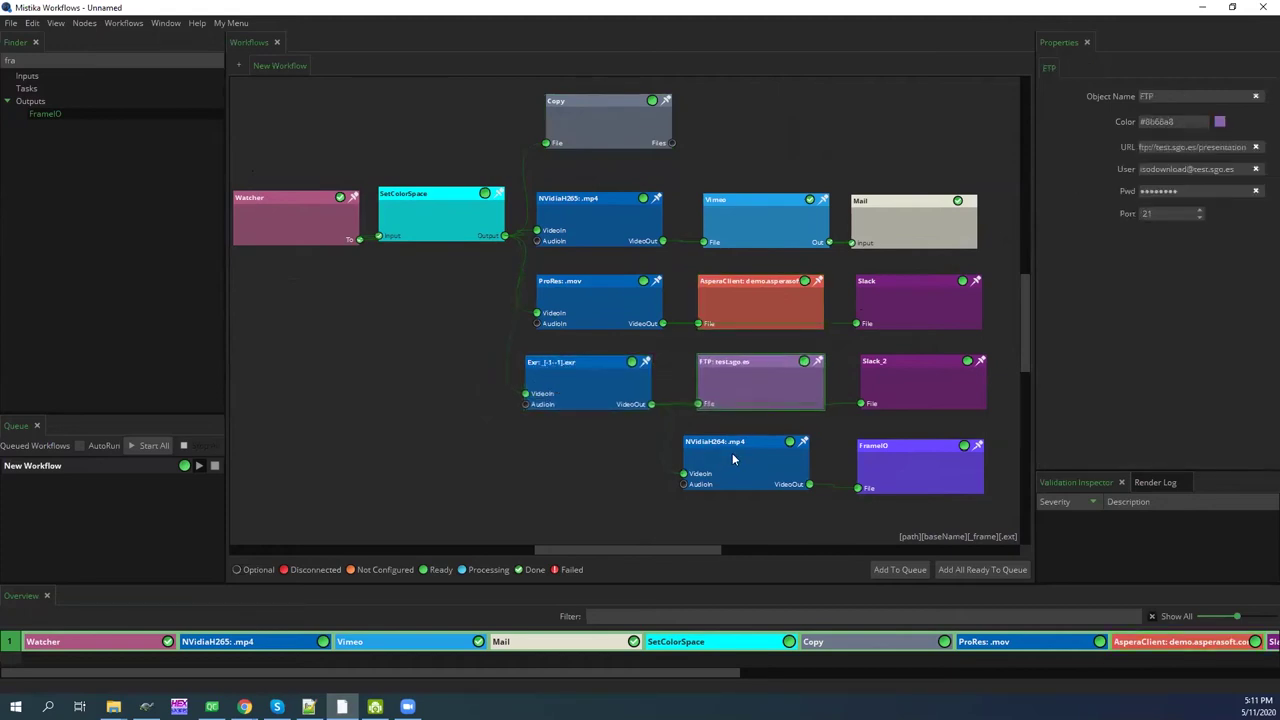
left_click_drag(733, 459, 741, 458)
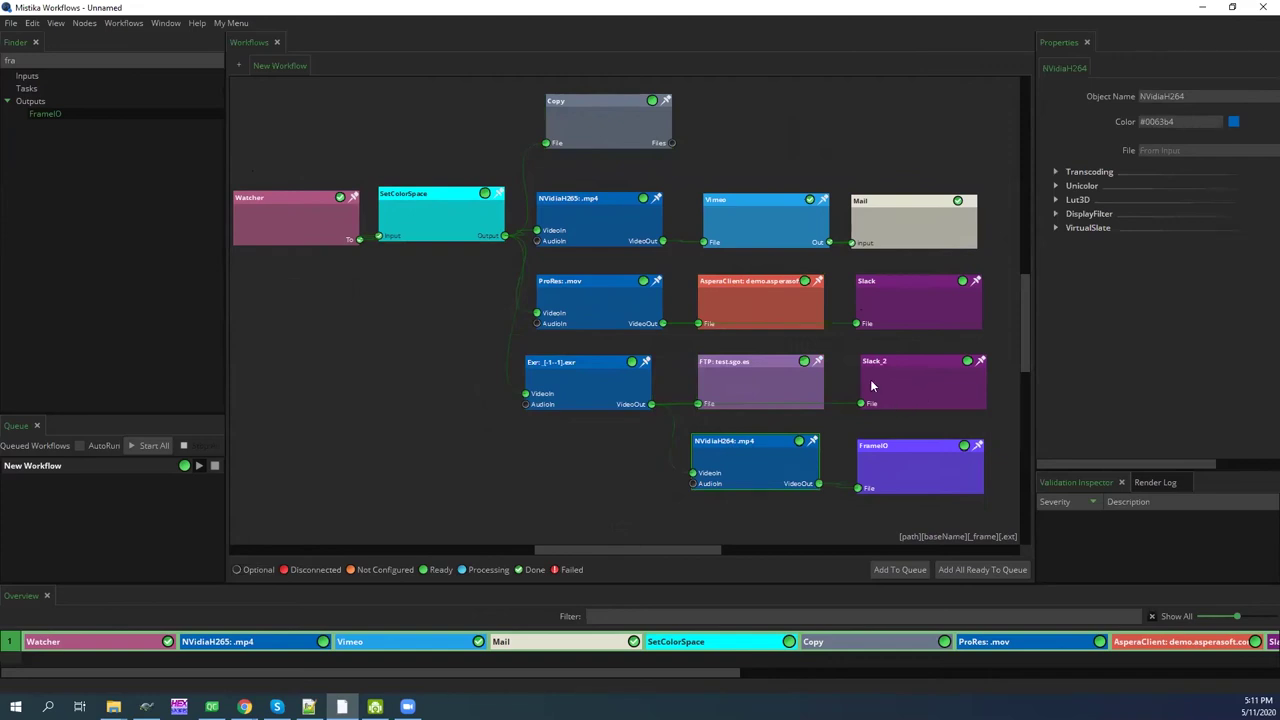
left_click_drag(746, 459, 750, 464)
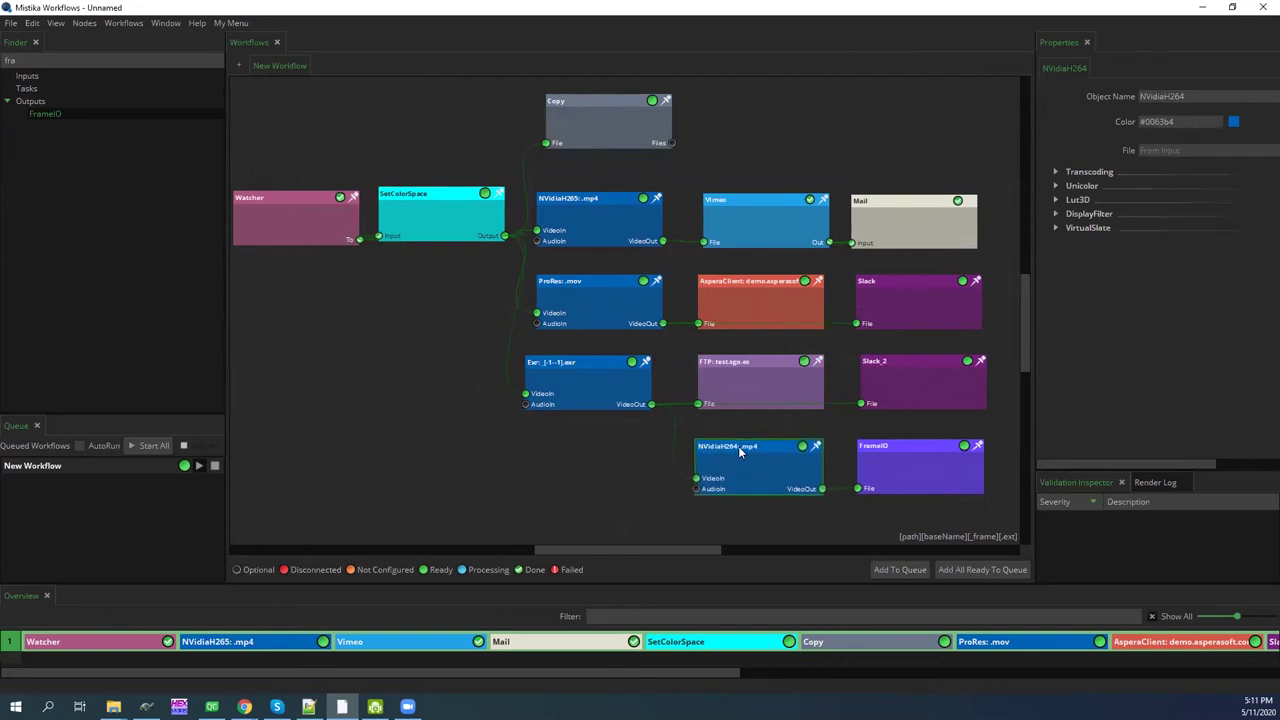
left_click_drag(896, 454, 904, 464)
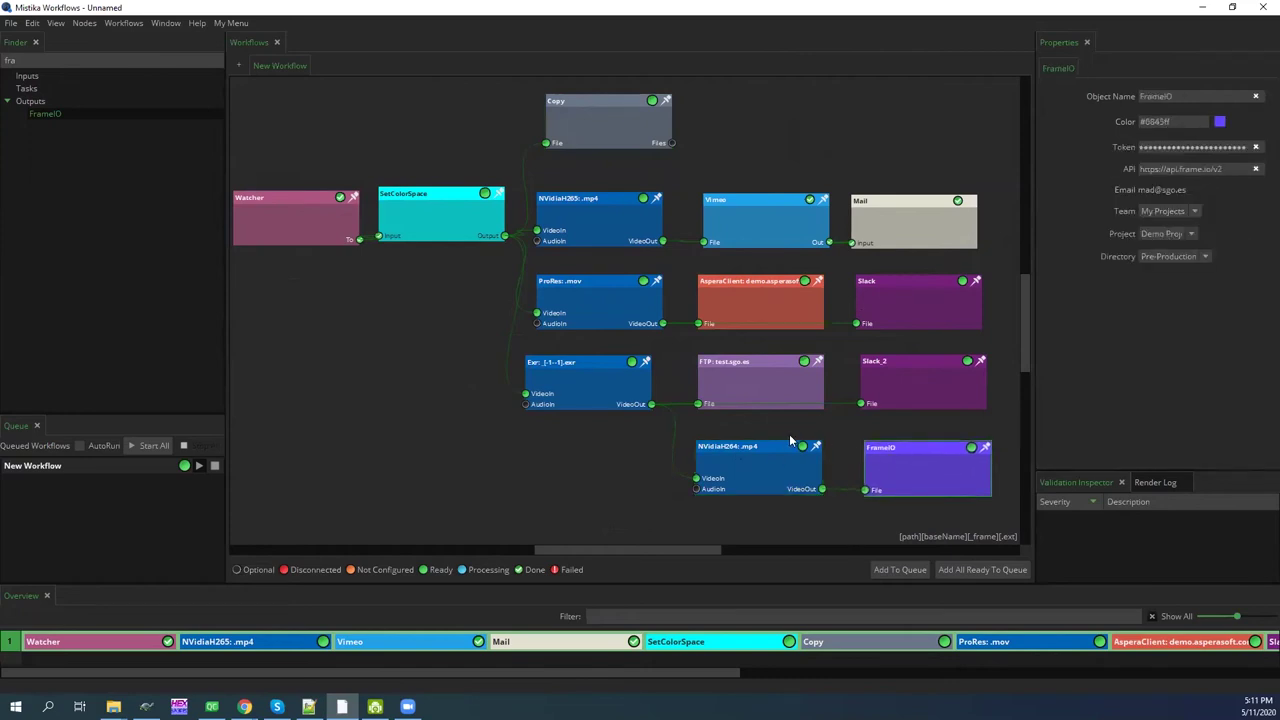
Move the Exr node left into empty space and readjust the FTP node
left_click_drag(605, 386, 476, 389)
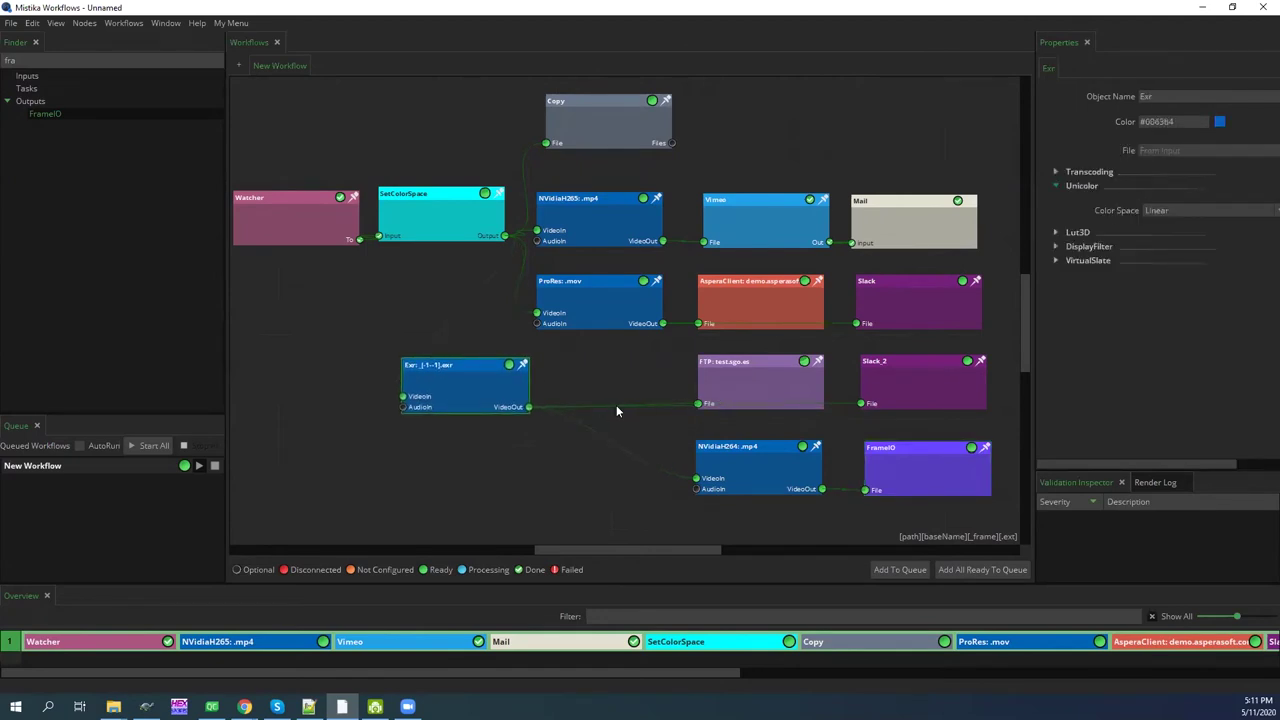
left_click_drag(735, 376, 709, 361)
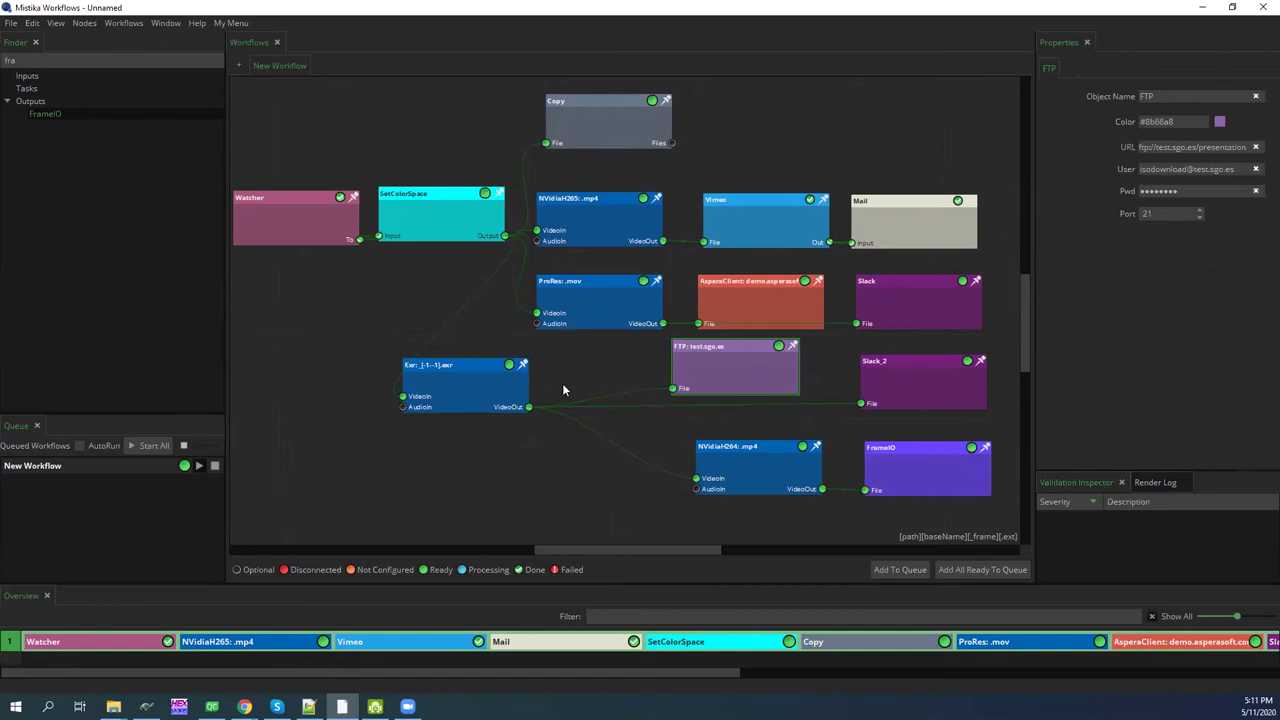
left_click_drag(492, 391, 467, 387)
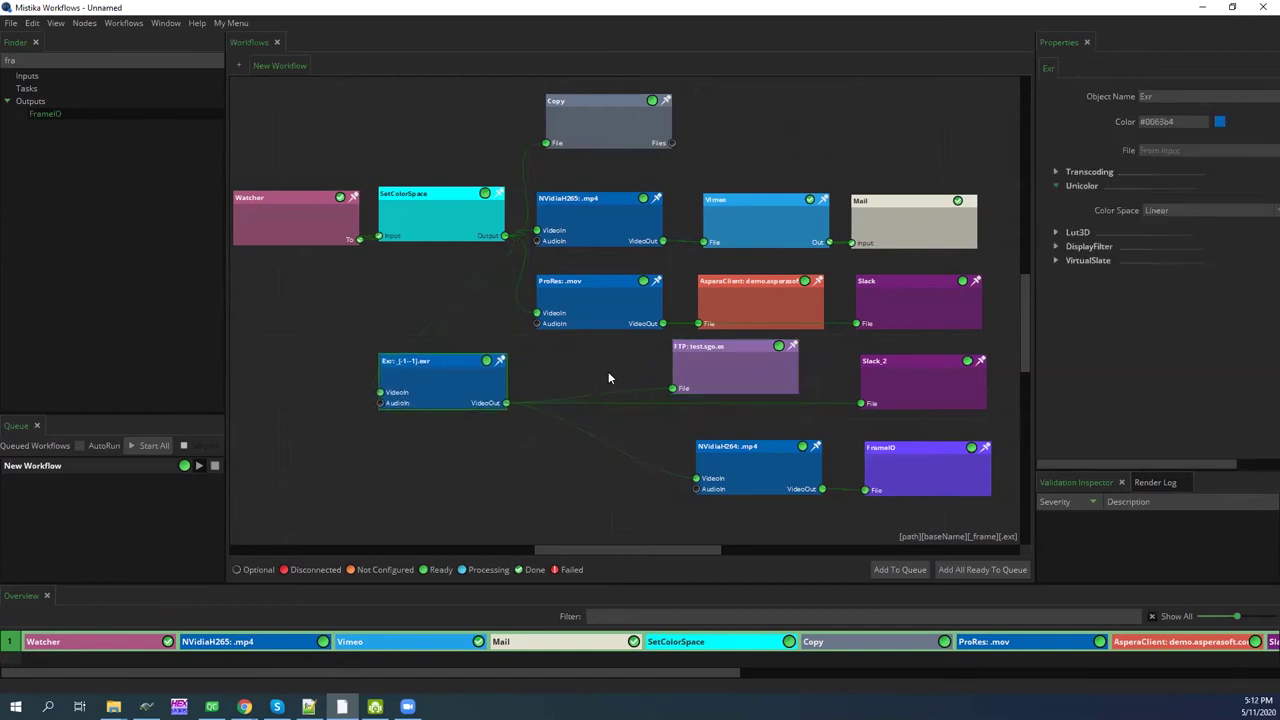
left_click_drag(728, 371, 741, 378)
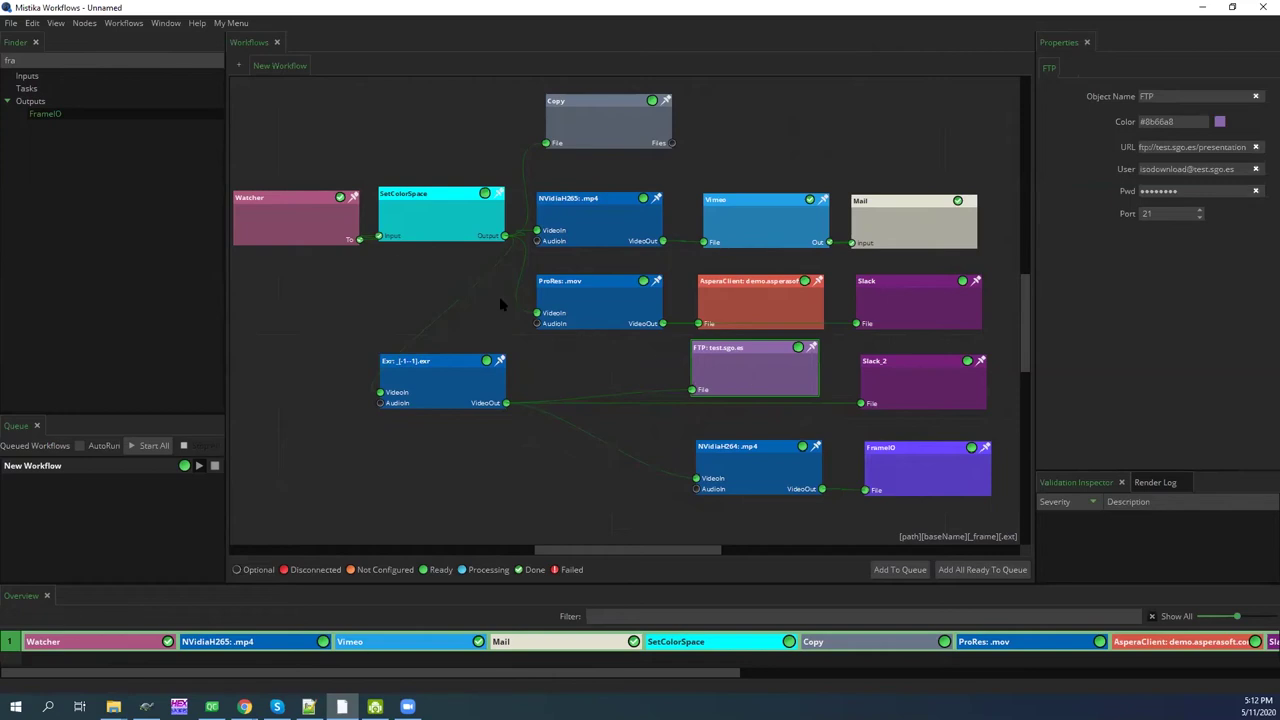
Place a Checksum task wired from Exr's output, then move NVidiaH264 up and left
double_click(53, 60)
type("che")
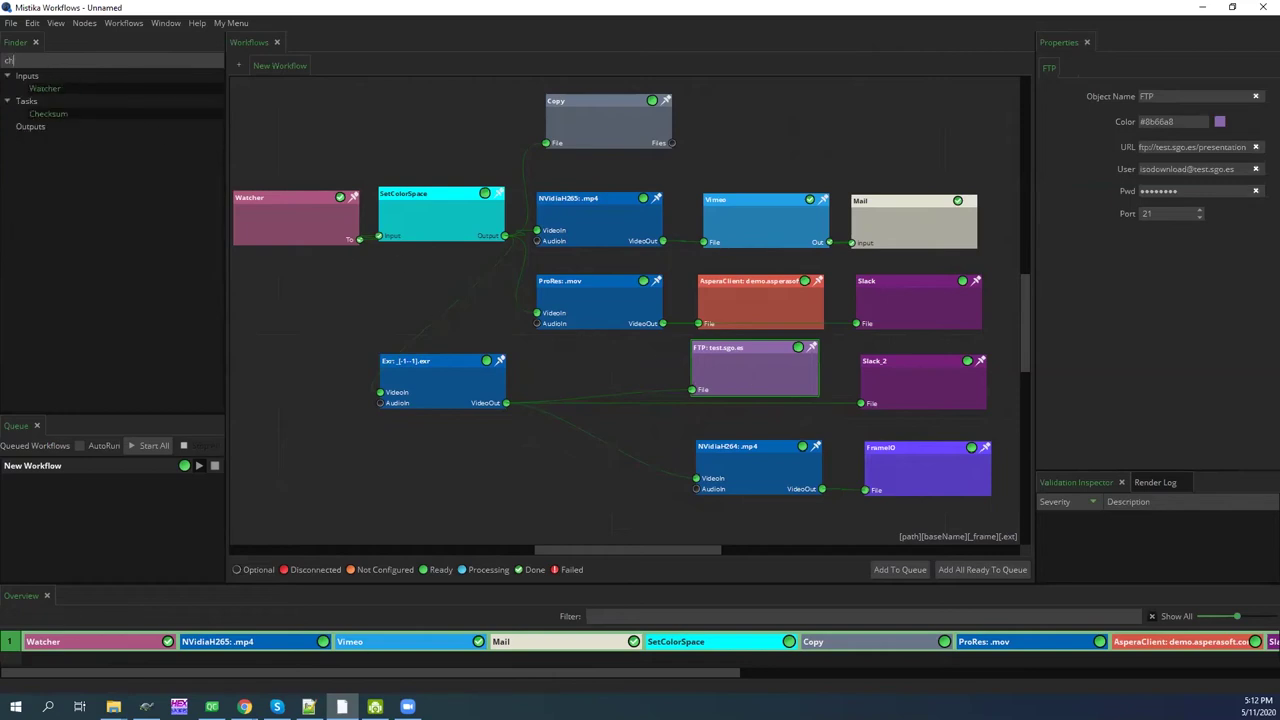
left_click_drag(54, 114, 508, 310)
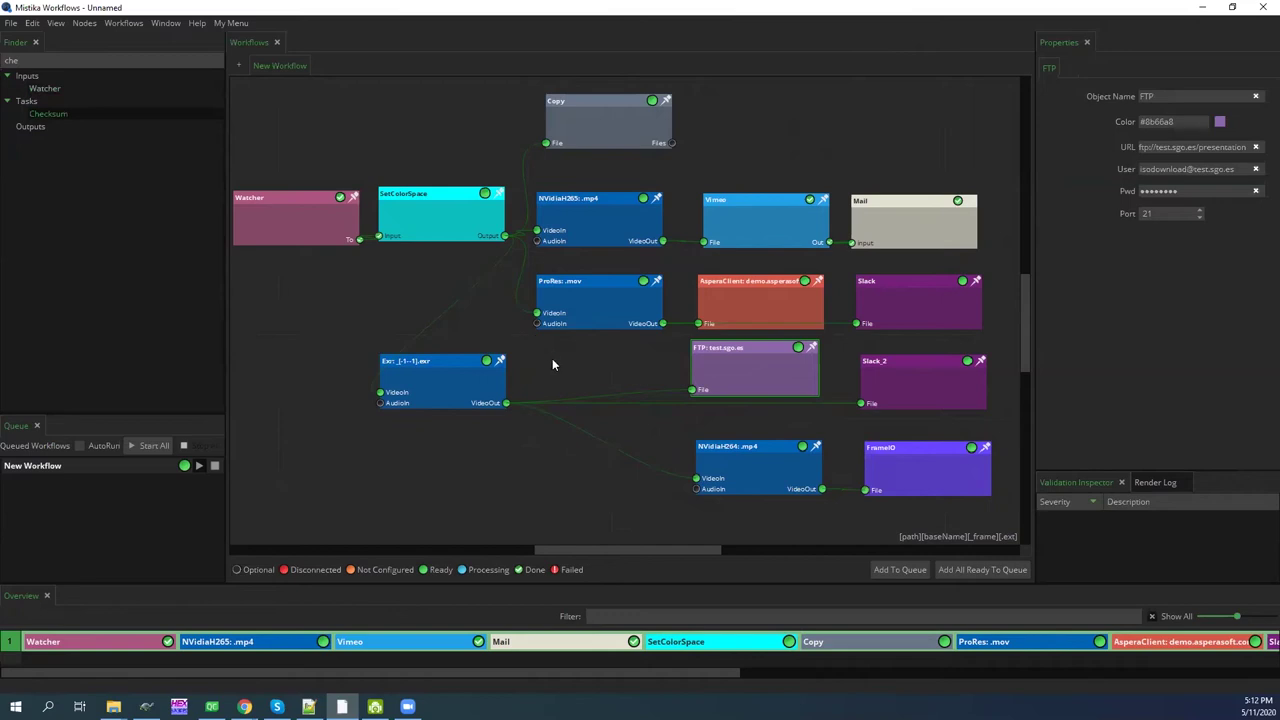
left_click_drag(552, 364, 552, 364)
left_click_drag(507, 403, 602, 373)
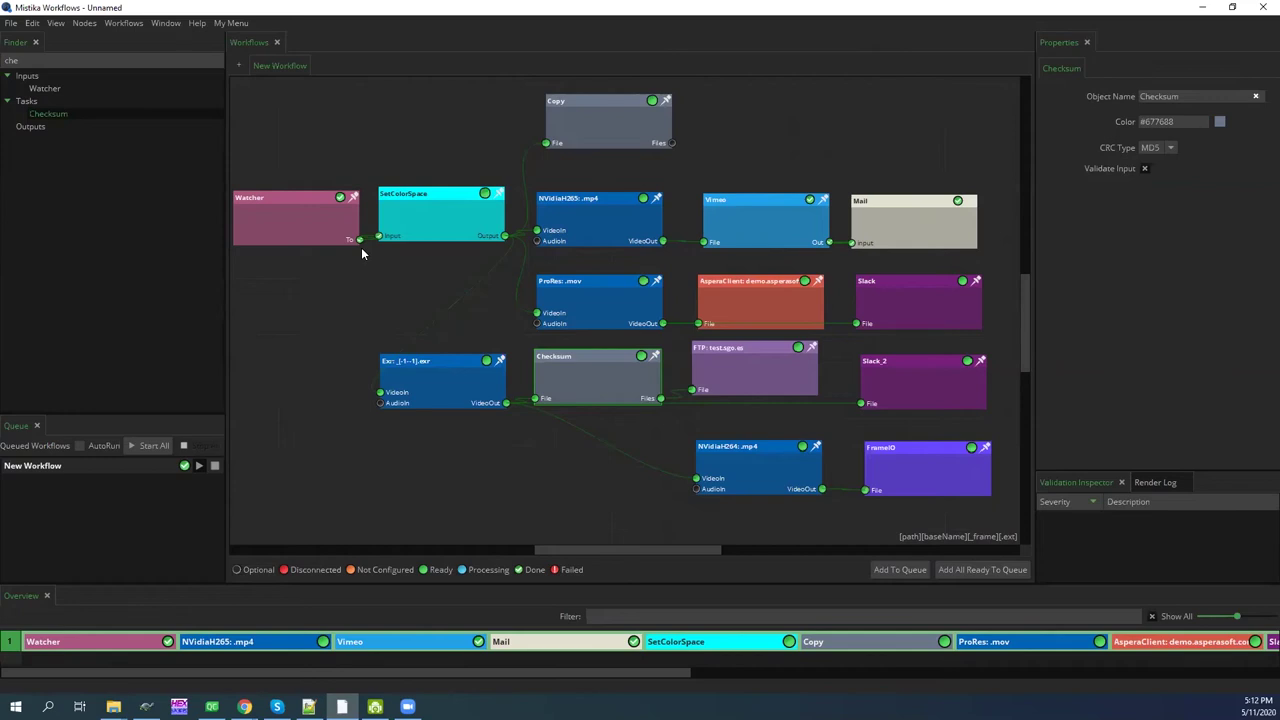
left_click(310, 224)
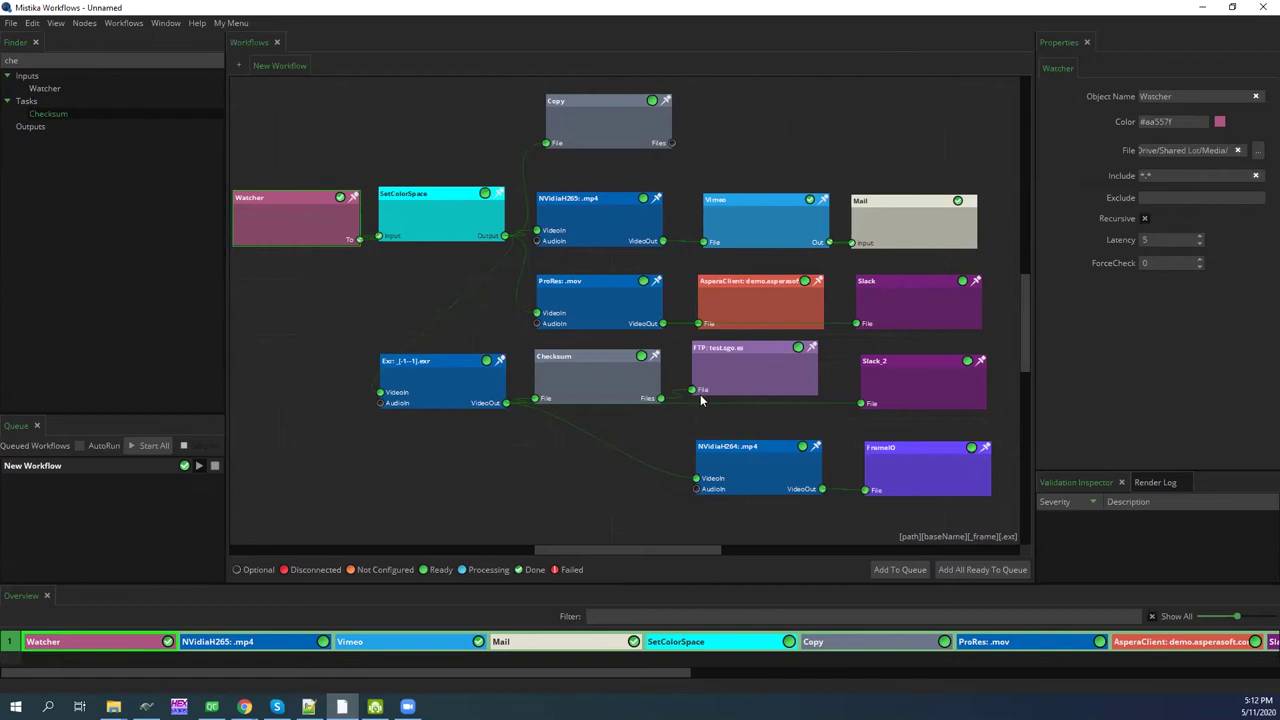
left_click_drag(744, 463, 717, 452)
Move the FrameIO node up and left on the canvas
left_click_drag(912, 480, 899, 471)
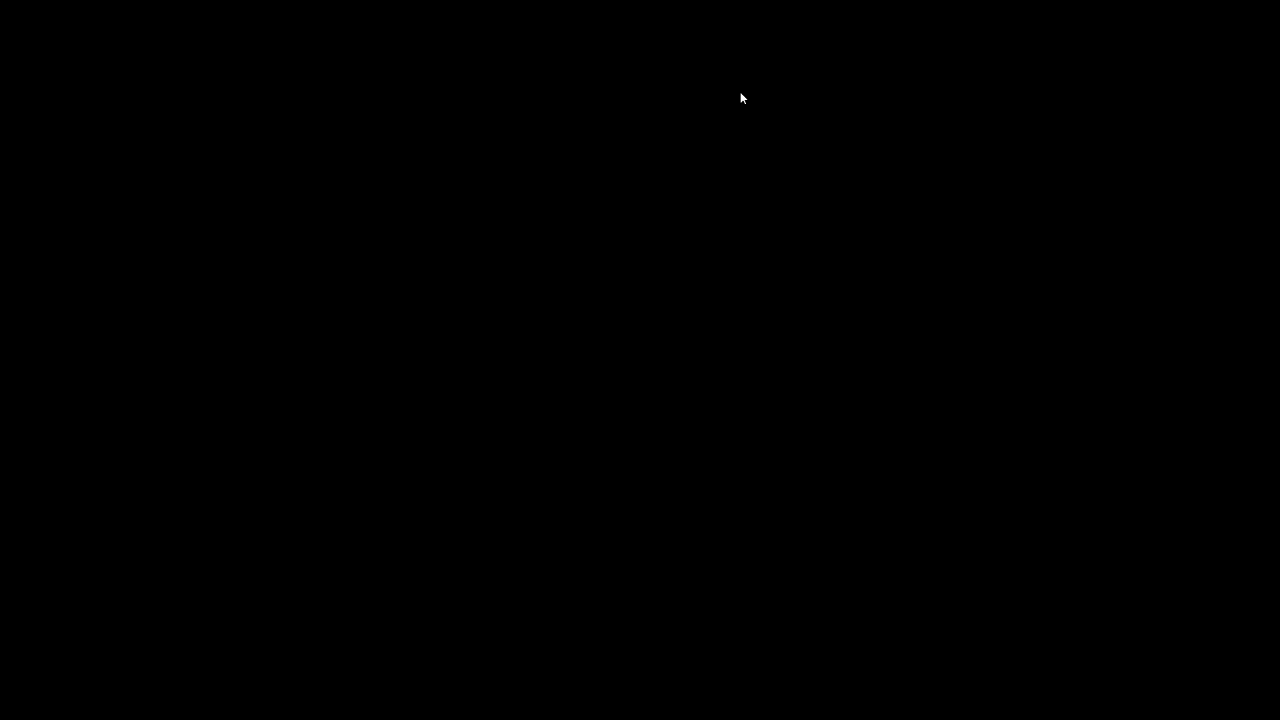
Select clip SC031_160120_R51F_213984 on the Edit timeline and show the effects list
scroll(660, 360, "right", 2)
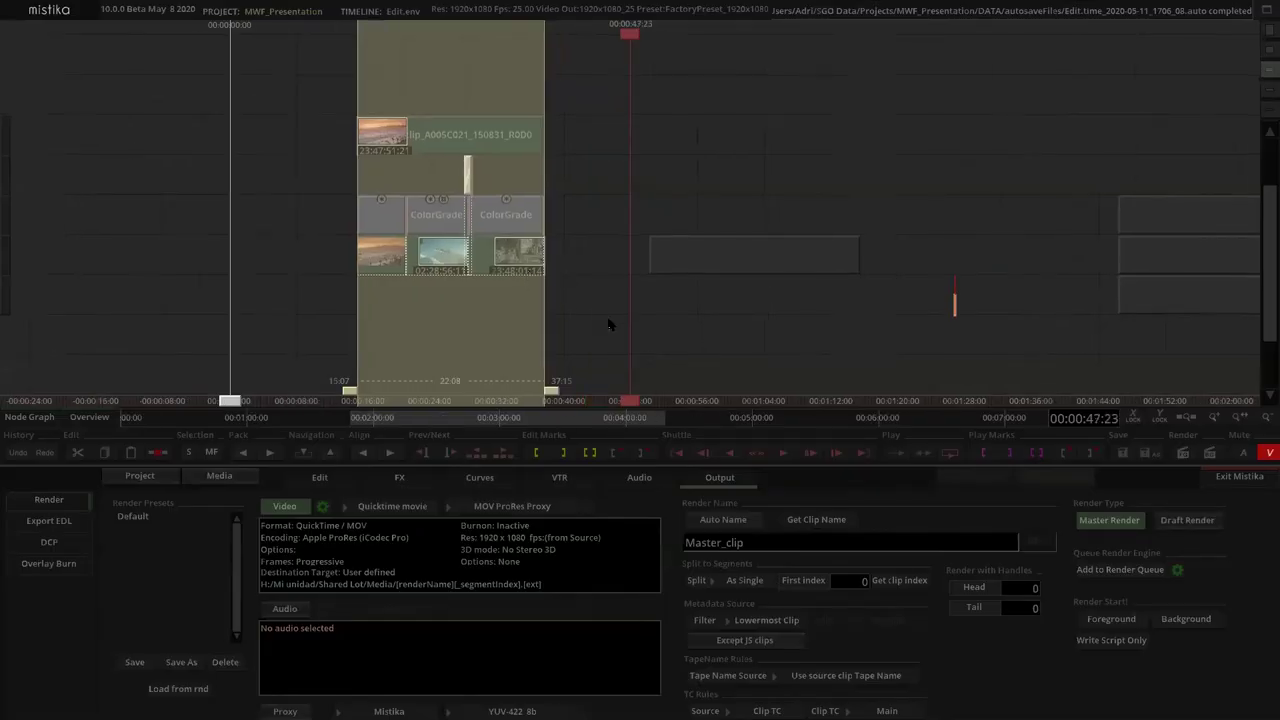
scroll(575, 300, "up", 1)
left_click_drag(325, 143, 552, 305)
left_click(697, 292)
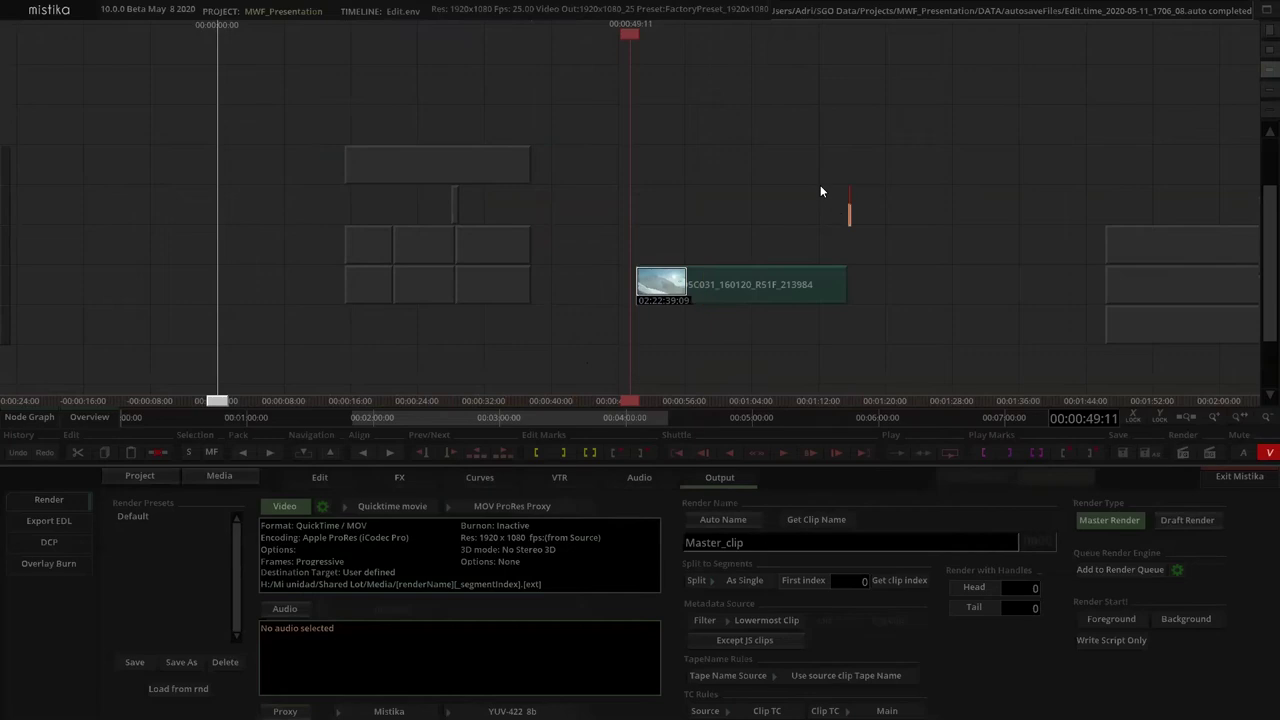
scroll(760, 172, "right", 2)
left_click(387, 474)
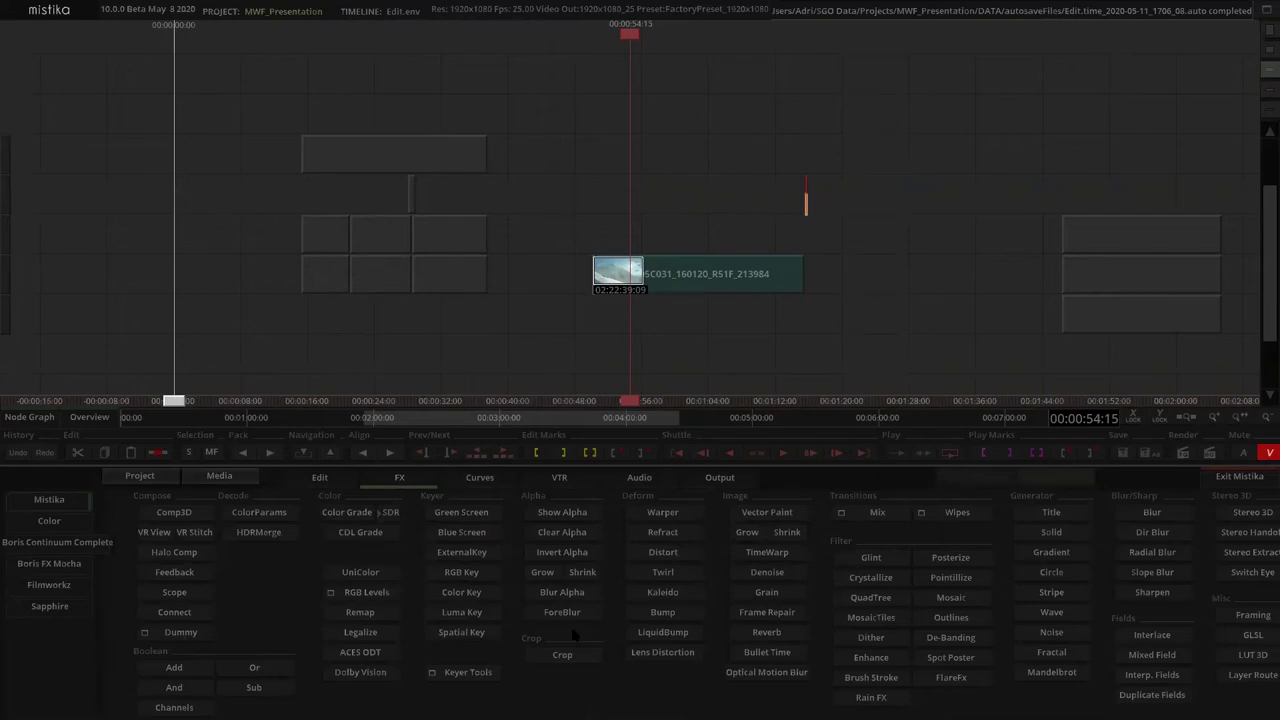
Move the playhead to 01:02:04 and browse the Filmworkz effects, then return to Mistika effects
scroll(660, 350, "down", 2)
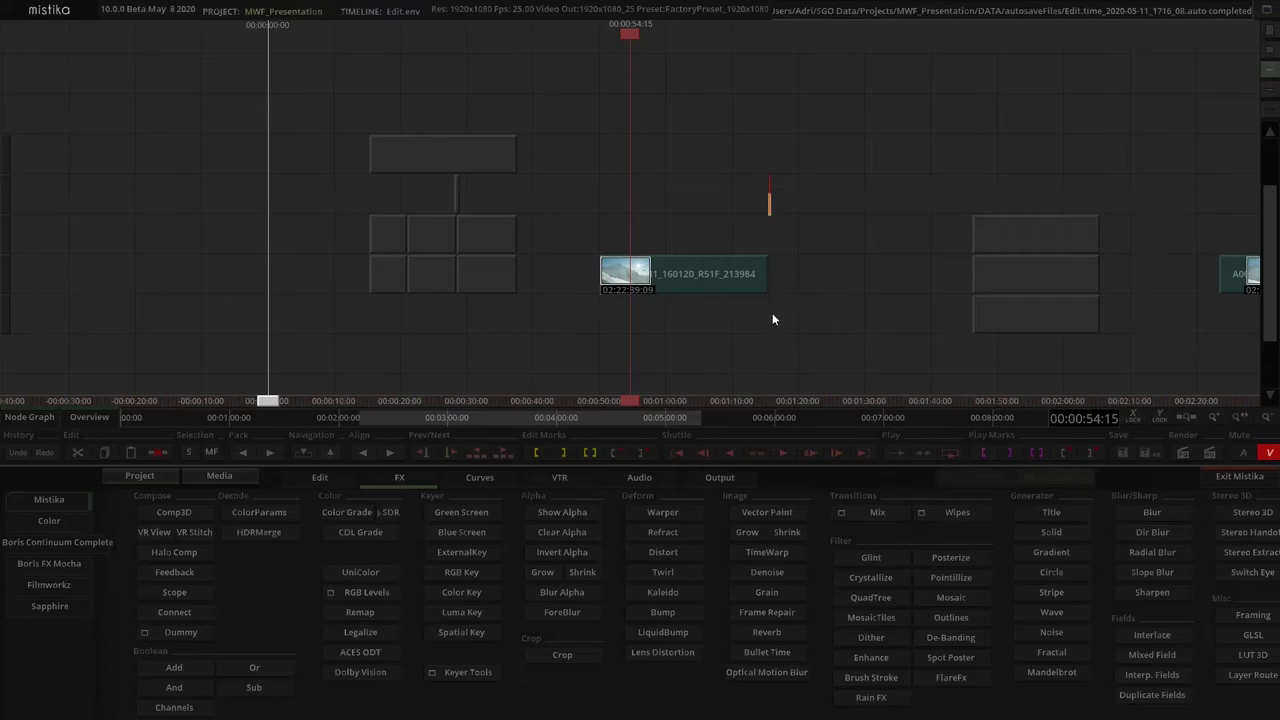
left_click_drag(726, 316, 674, 311)
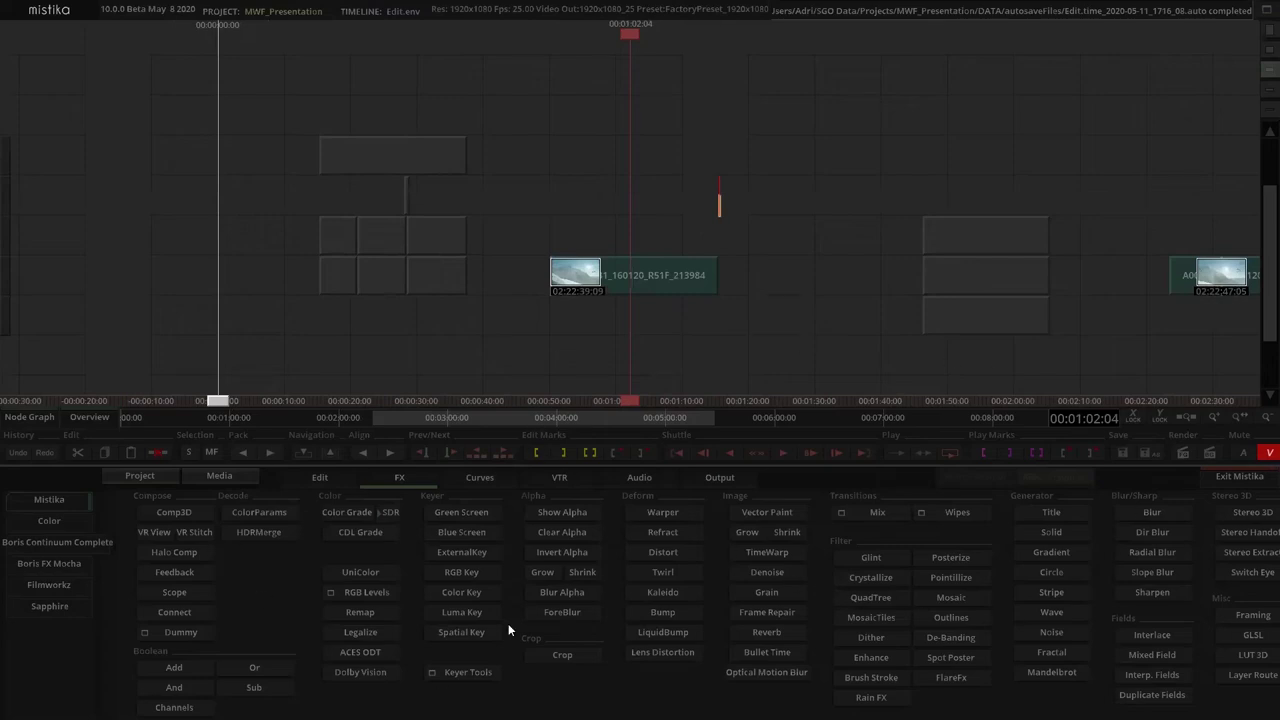
left_click(60, 588)
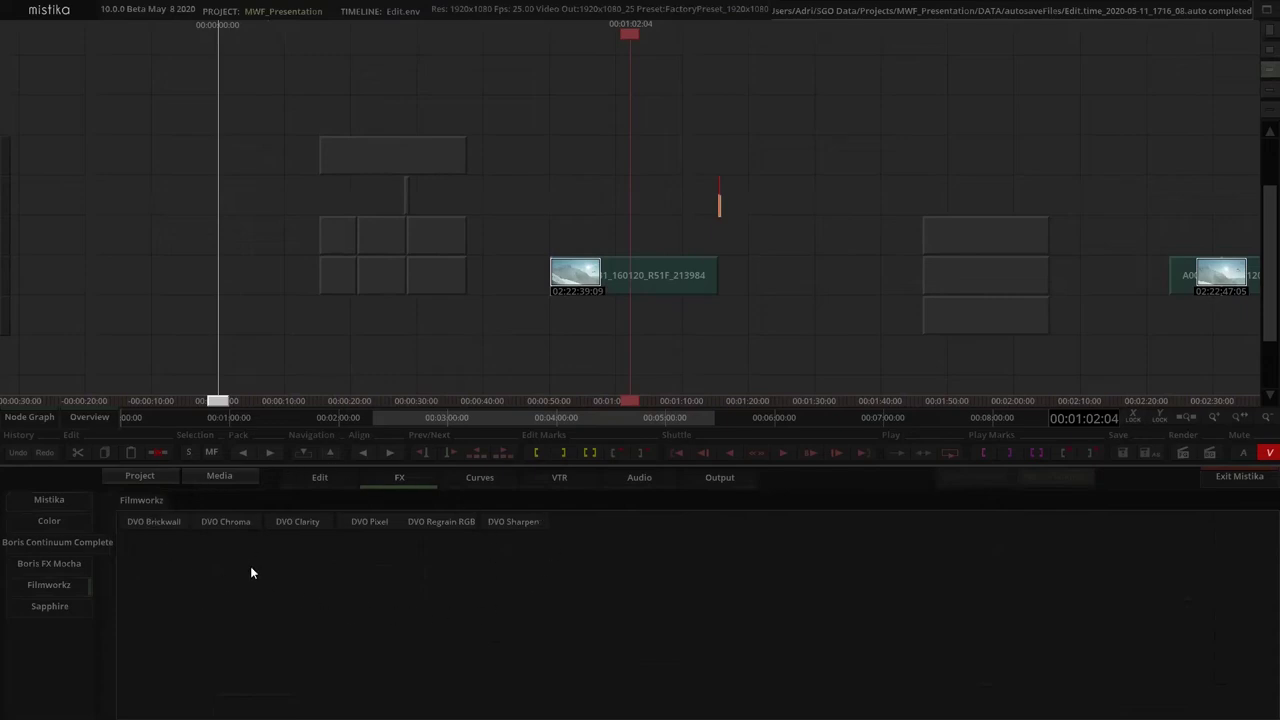
left_click(50, 500)
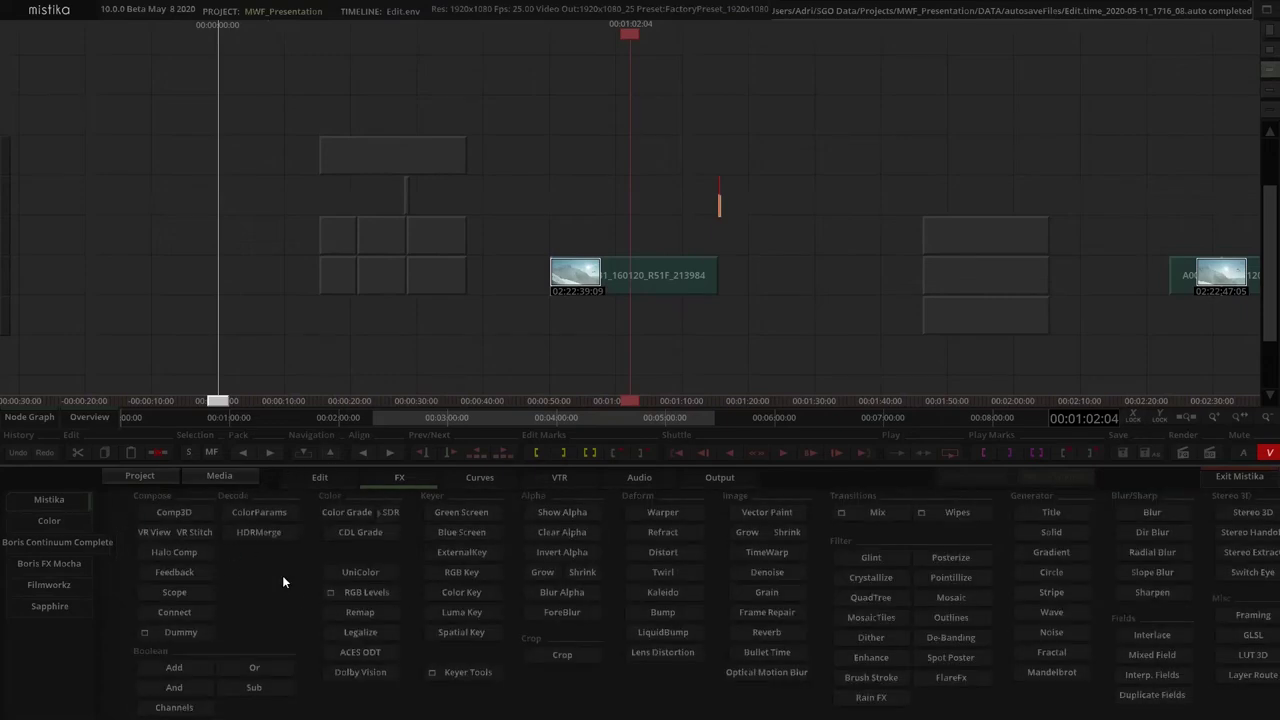
scroll(698, 317, "up", 2)
Check the helicopter clip's framing, then return and list the Filmworkz DVO effects
double_click(648, 288)
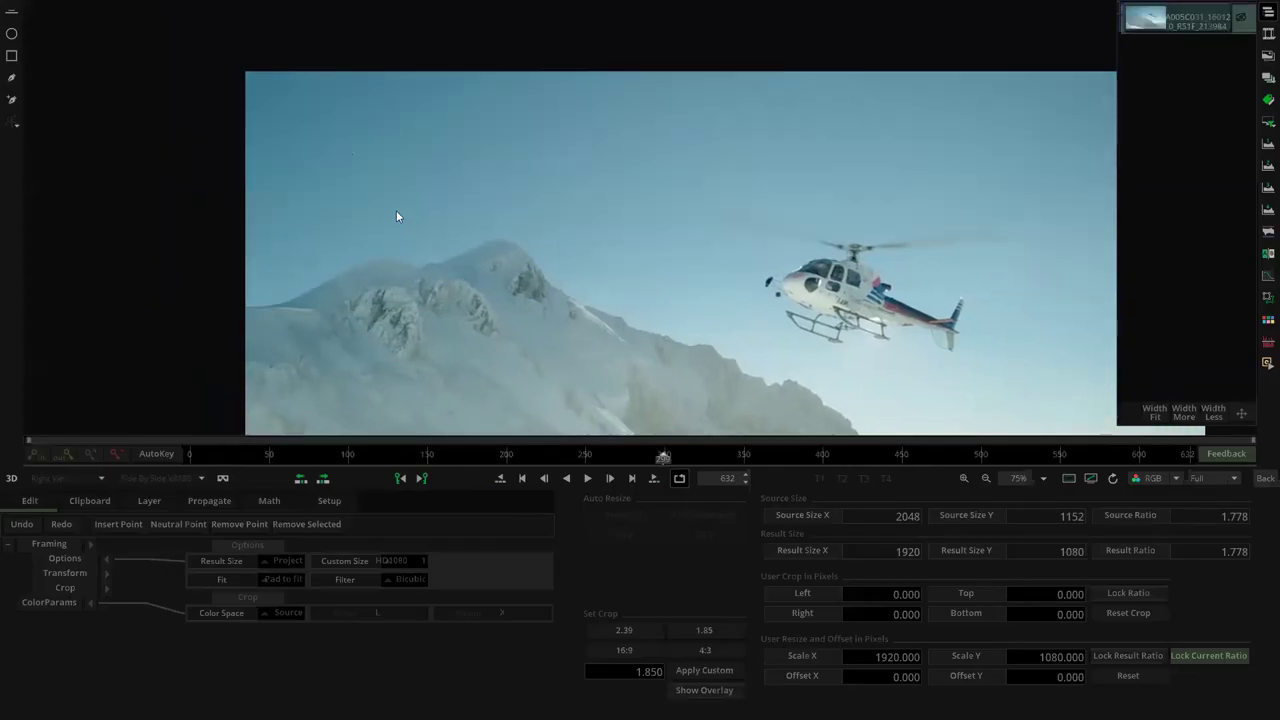
scroll(396, 216, "up", 5)
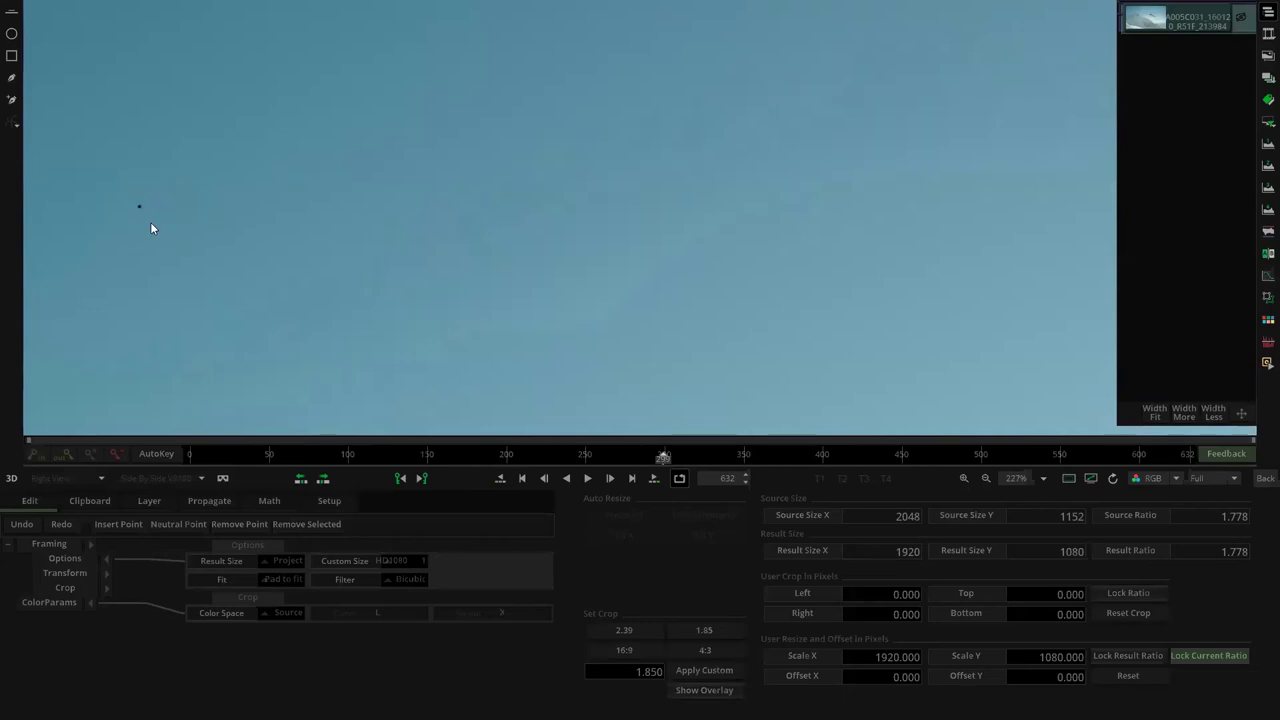
scroll(372, 245, "down", 4)
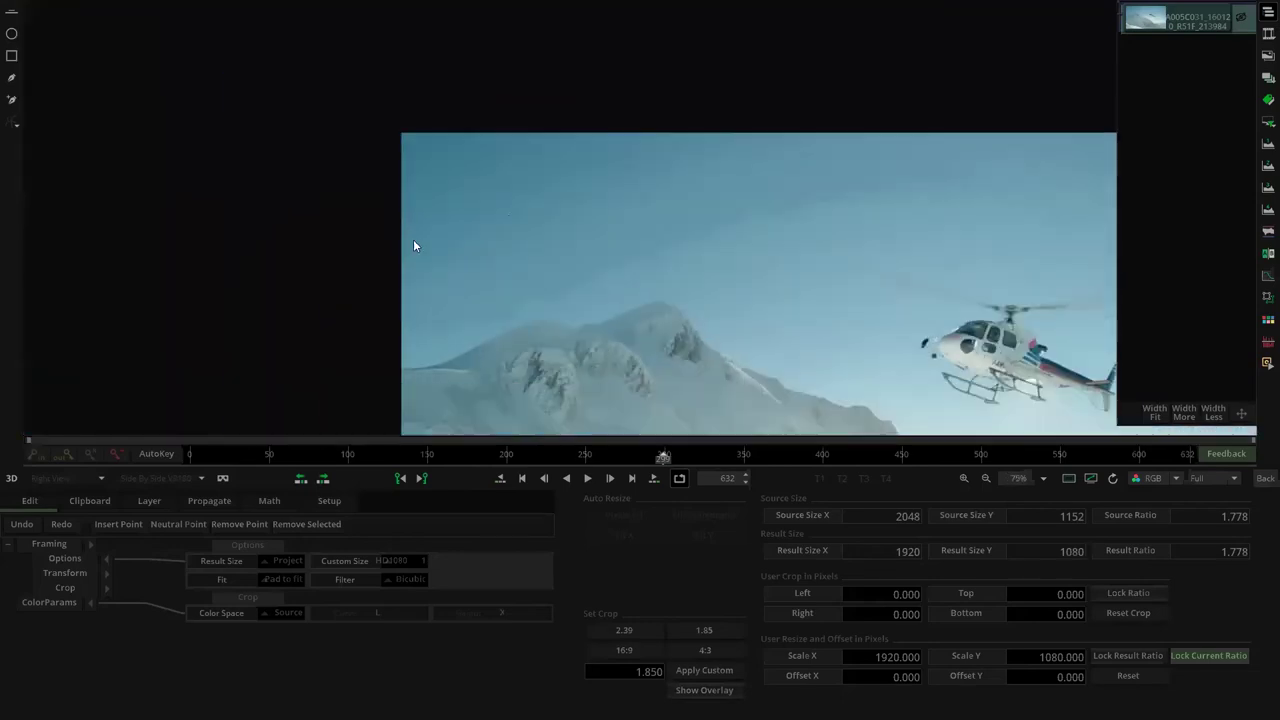
scroll(558, 252, "down", 2)
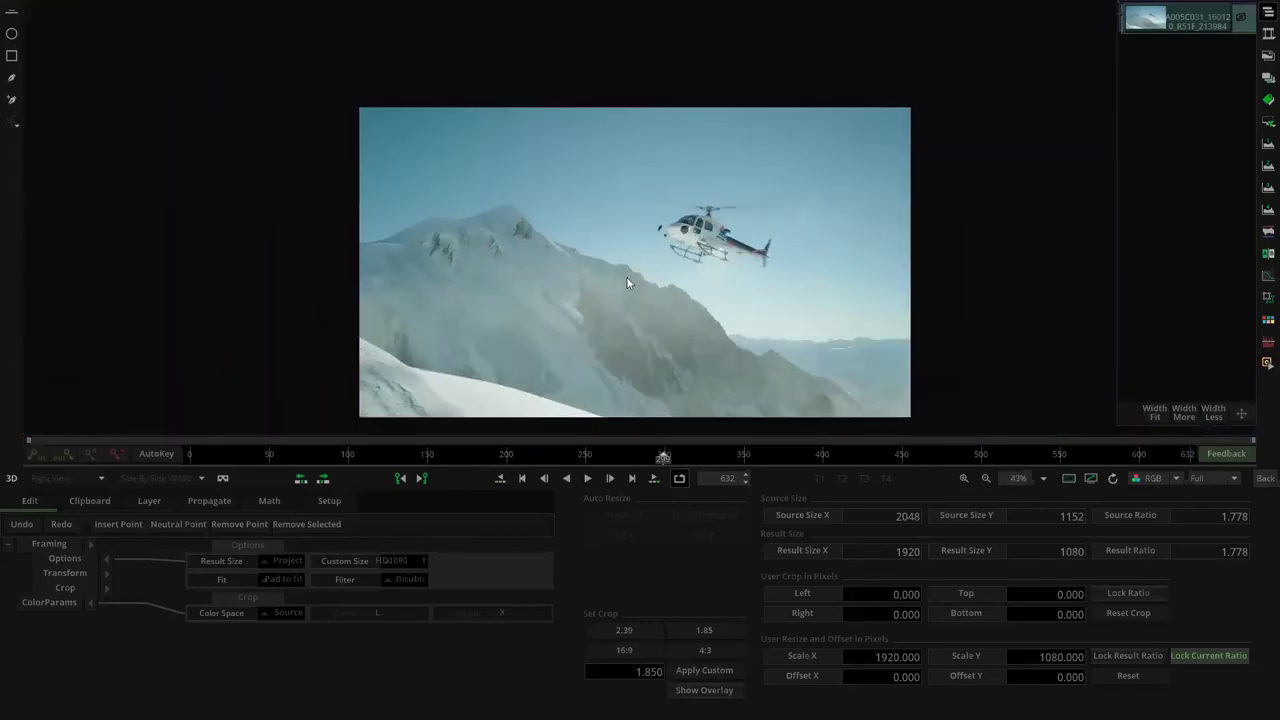
left_click(1265, 478)
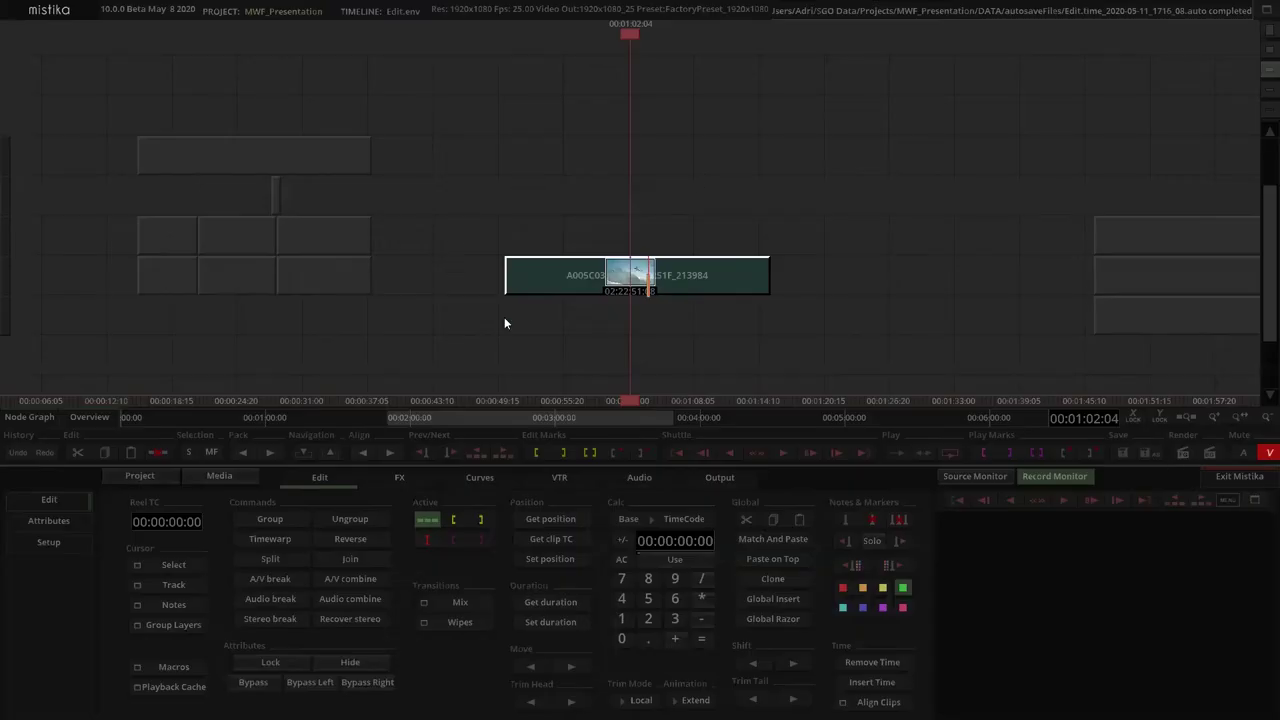
left_click(399, 480)
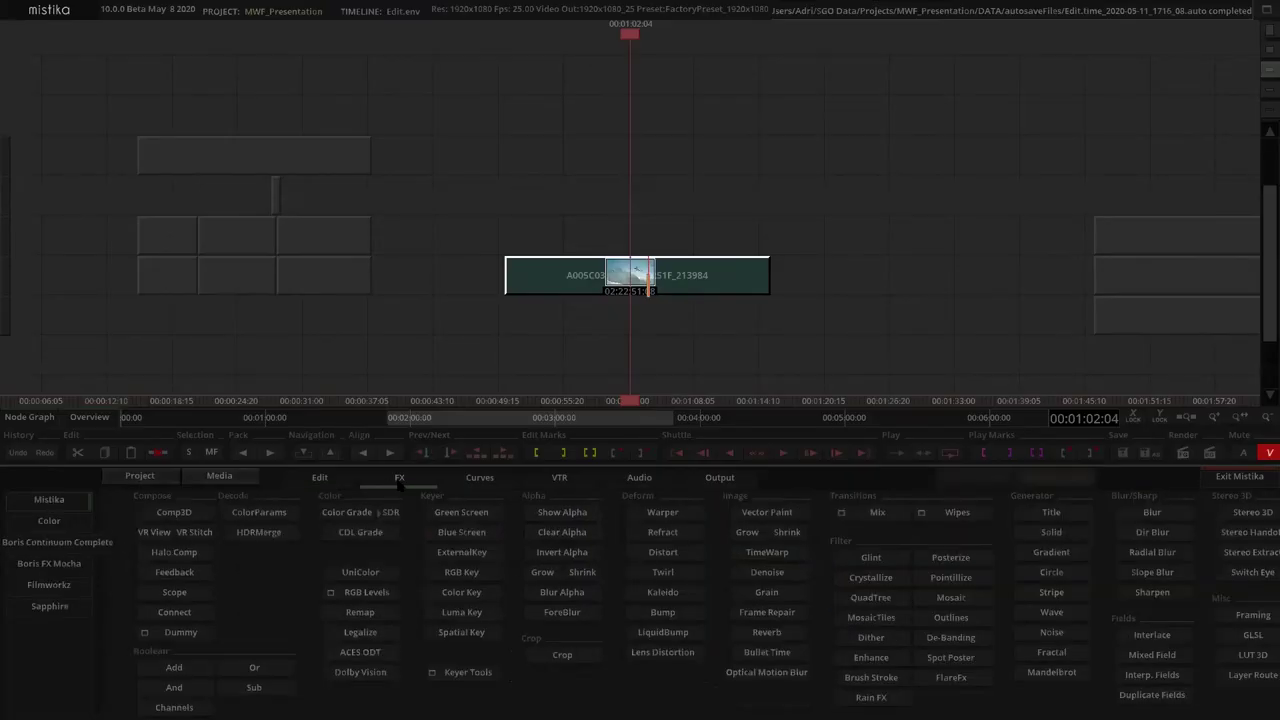
left_click(72, 590)
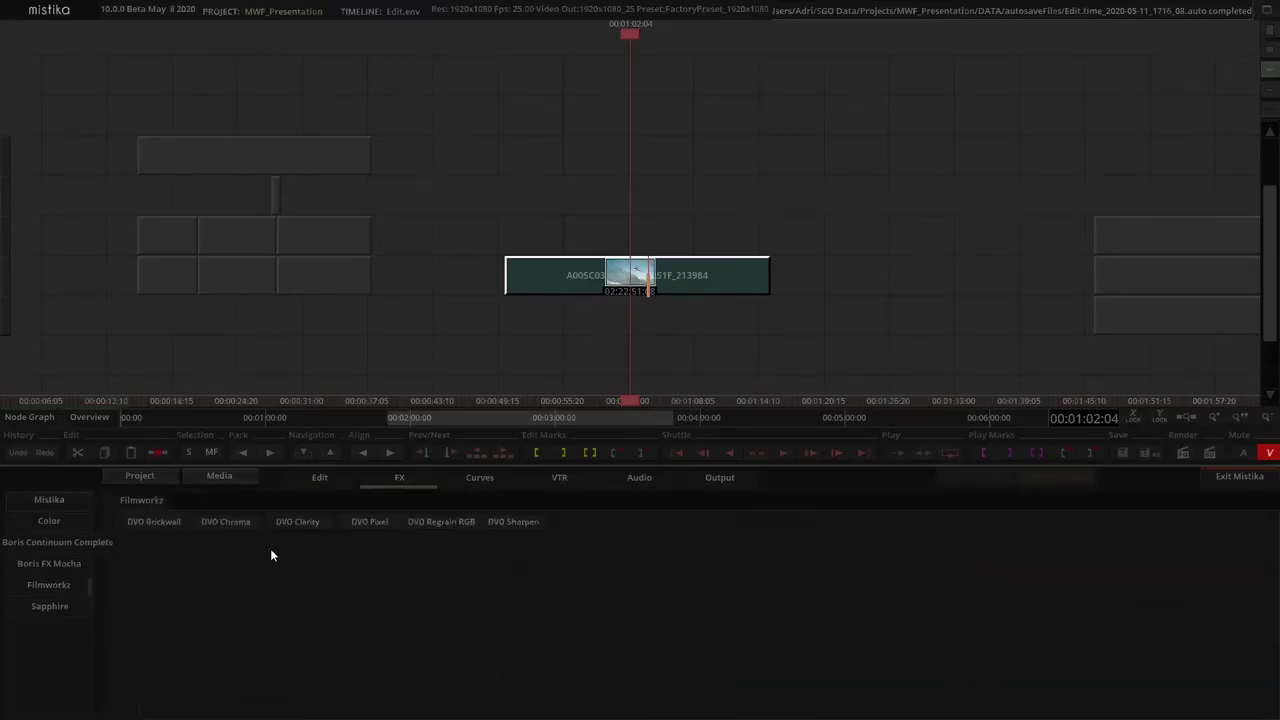
Stack DVO Pixel (Sensitivity 0.750, Spatial 0.500) on the helicopter clip and preview it
left_click(366, 527)
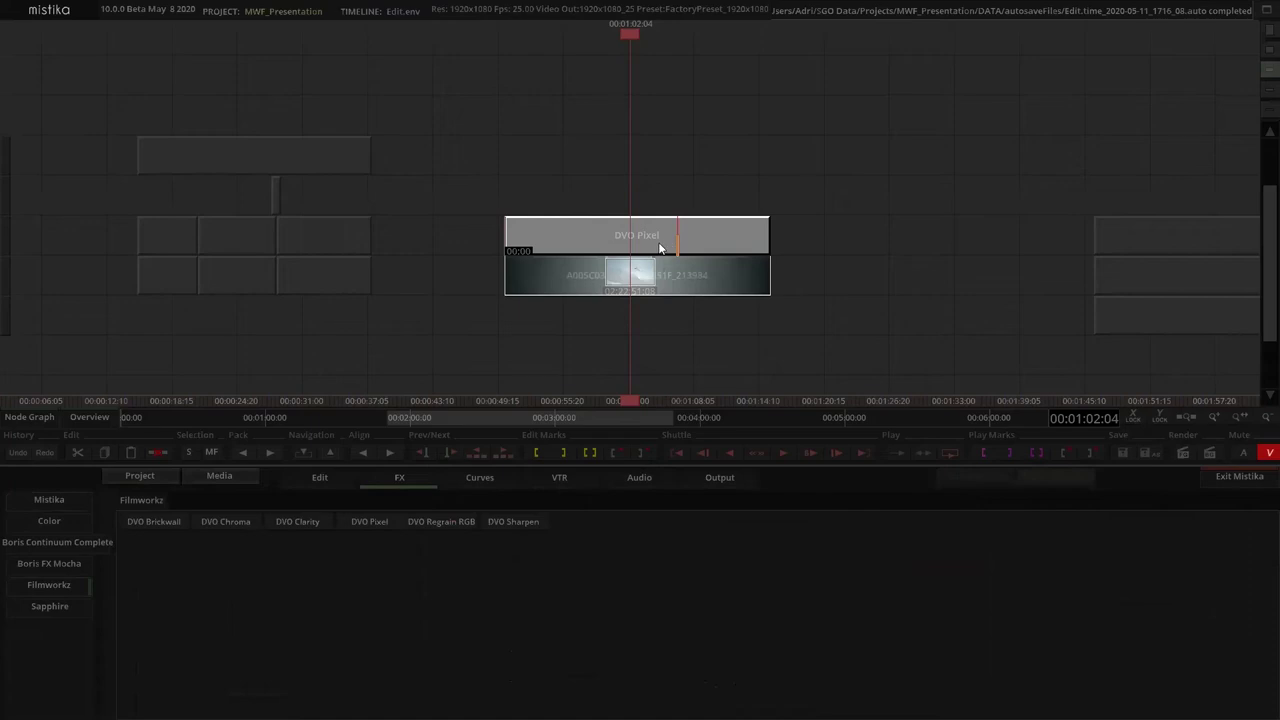
double_click(613, 277)
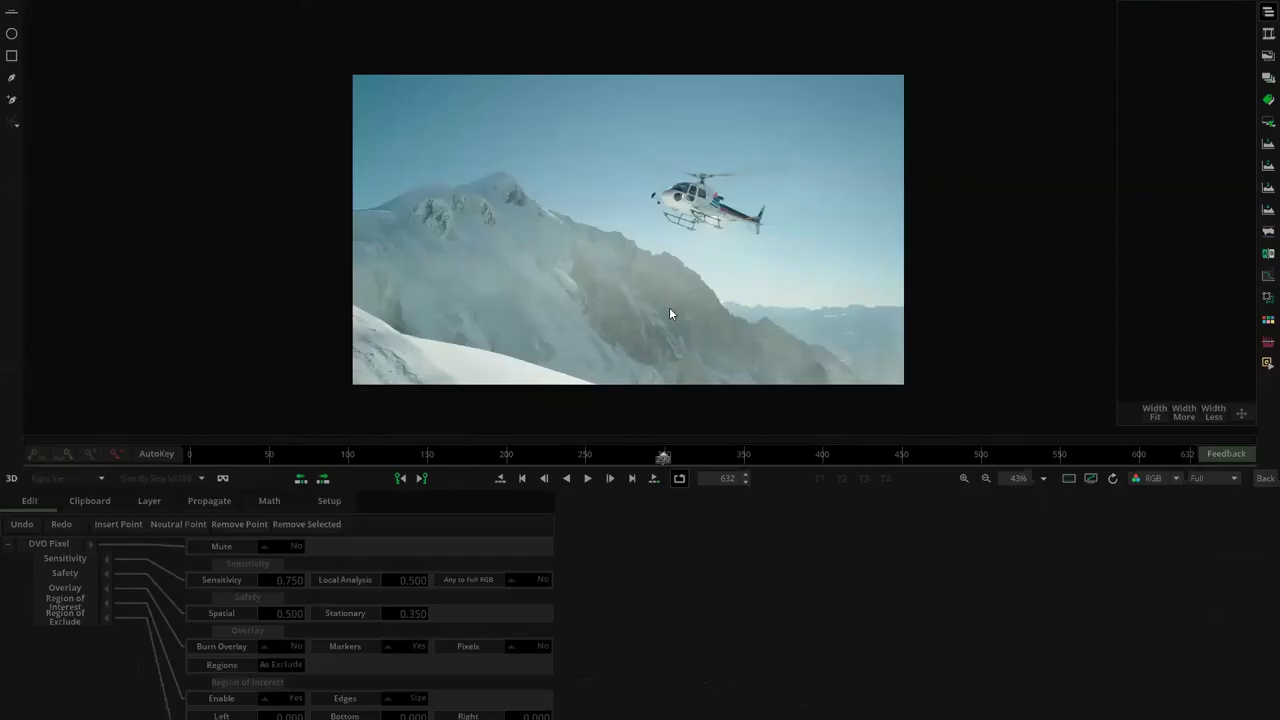
scroll(509, 291, "up", 5)
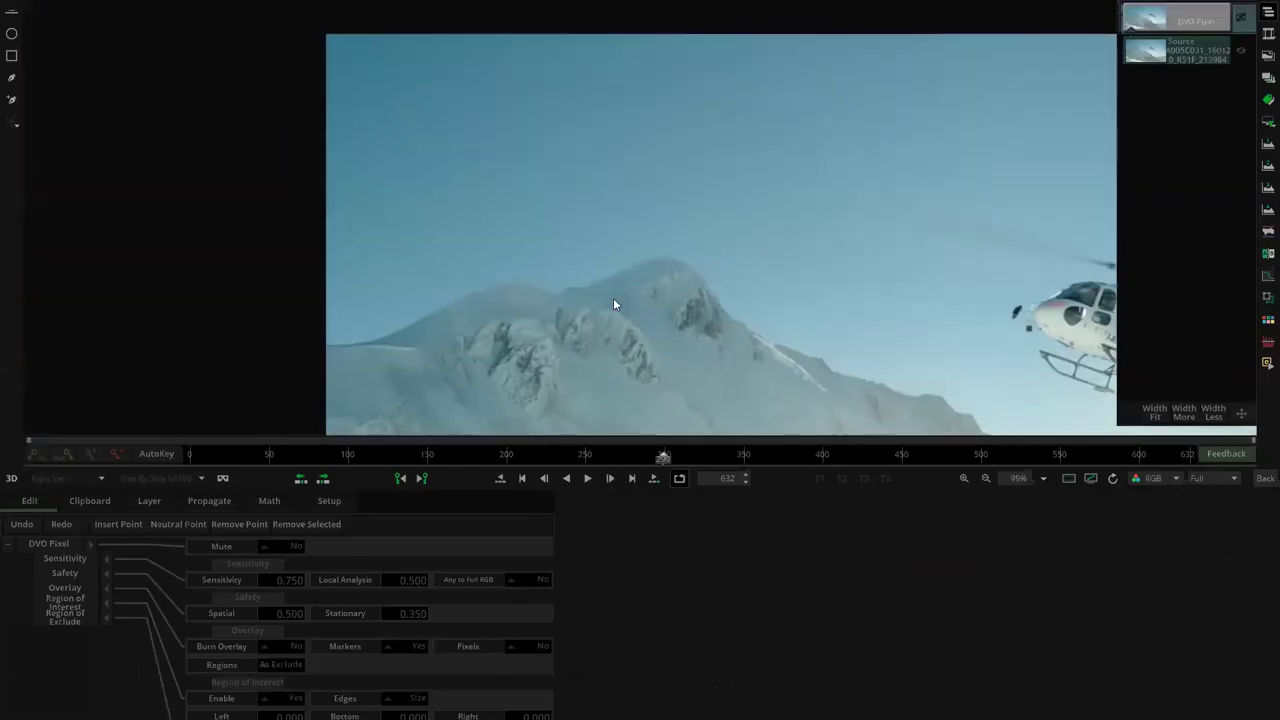
left_click(1241, 18)
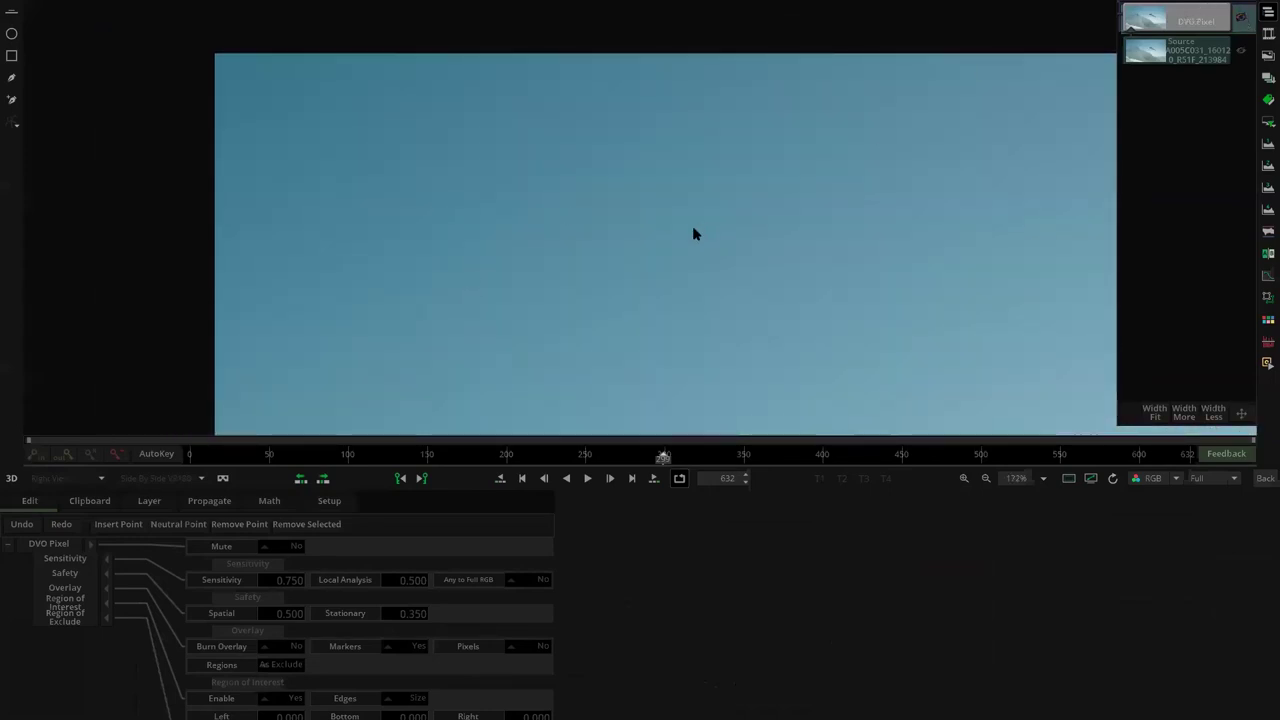
scroll(694, 234, "down", 10)
scroll(601, 243, "up", 3)
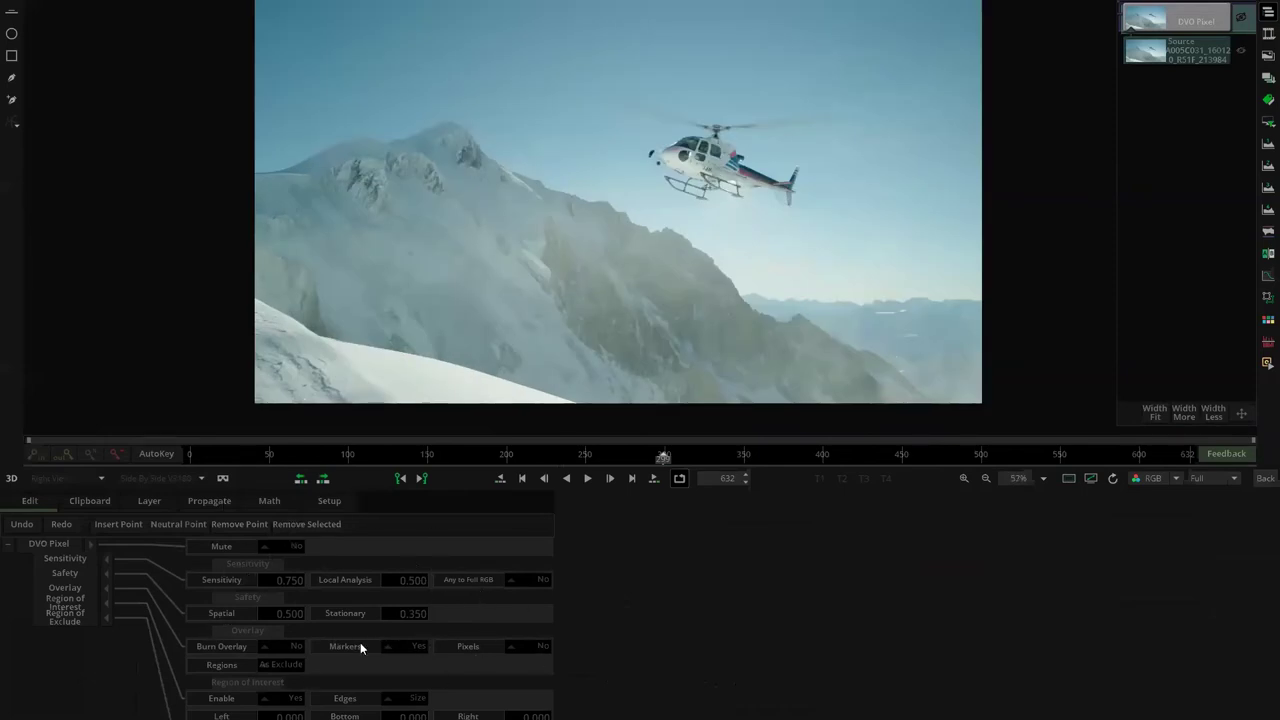
scroll(621, 236, "down", 2)
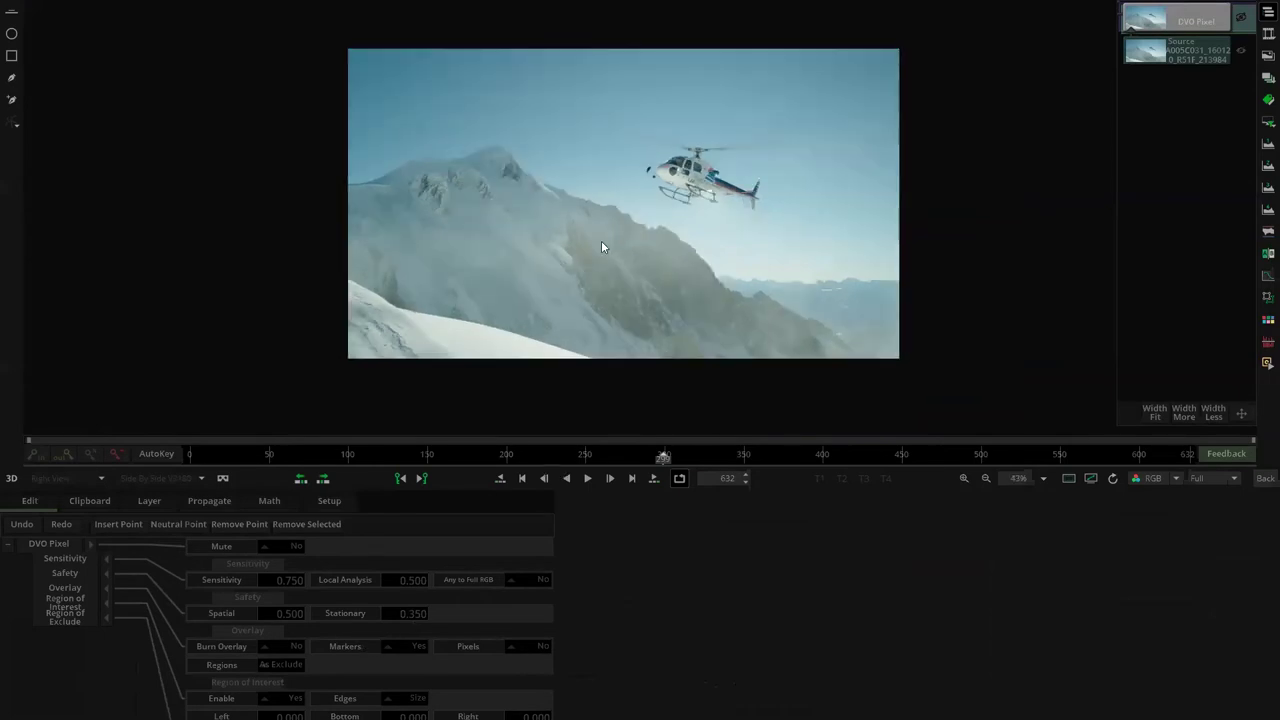
left_click(1265, 478)
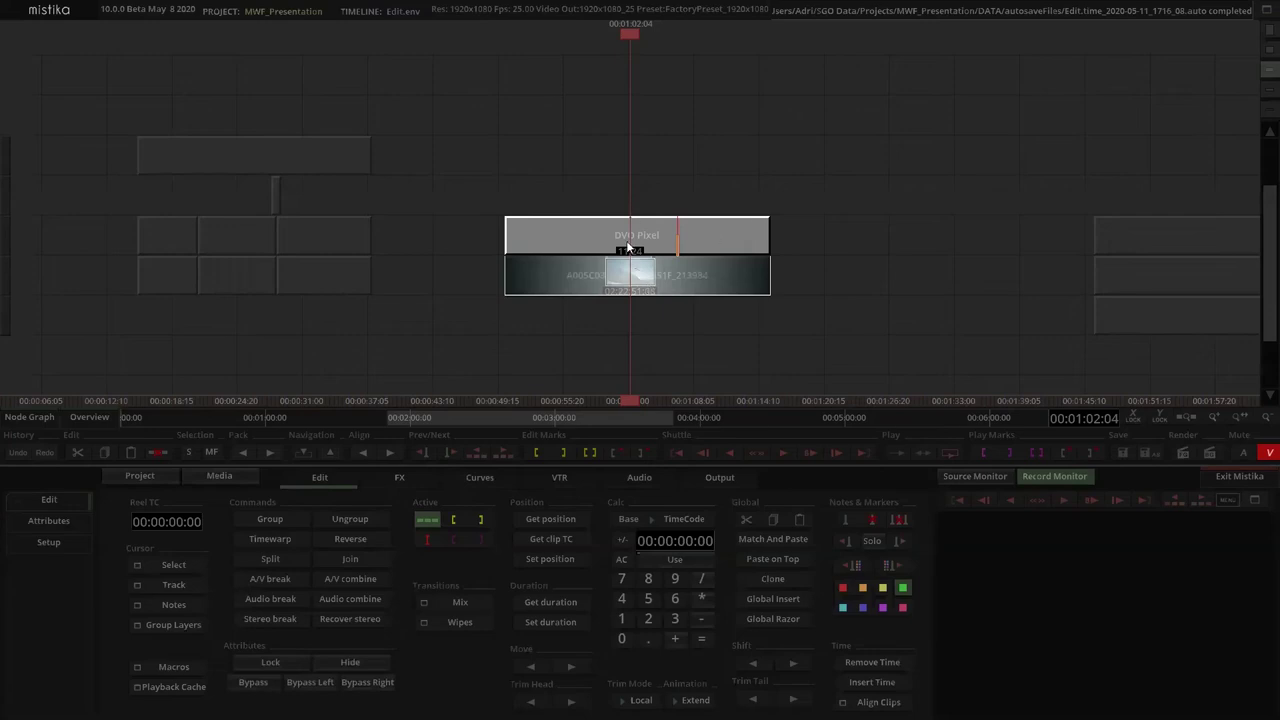
Stack De-Banding (Radius 1.000, Bits 8.000) above DVO Pixel and review its settings
left_click(400, 478)
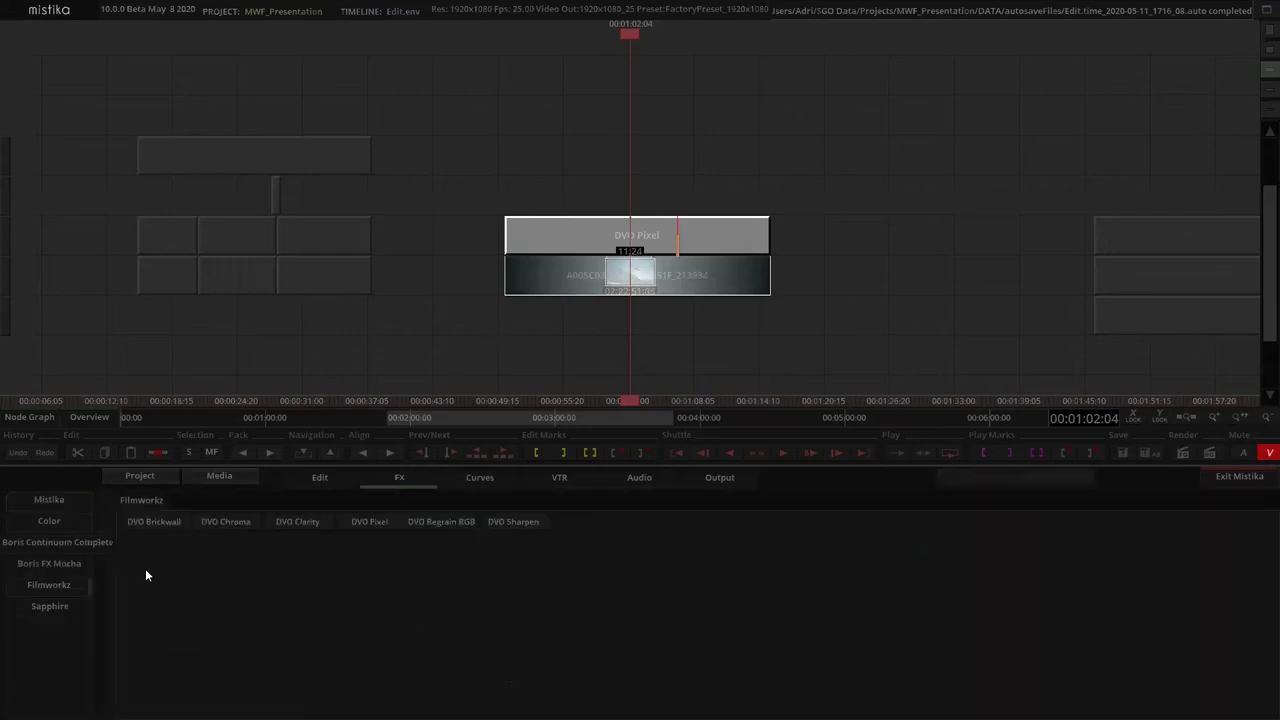
left_click(60, 502)
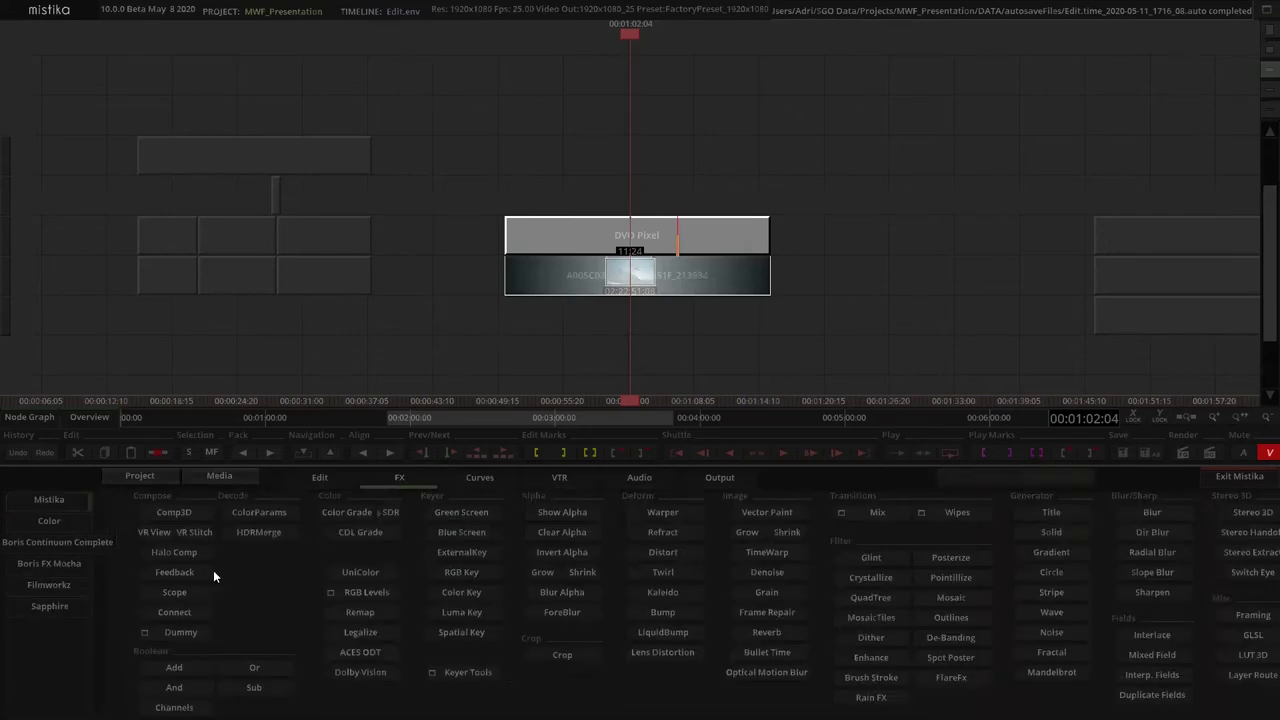
left_click(946, 639)
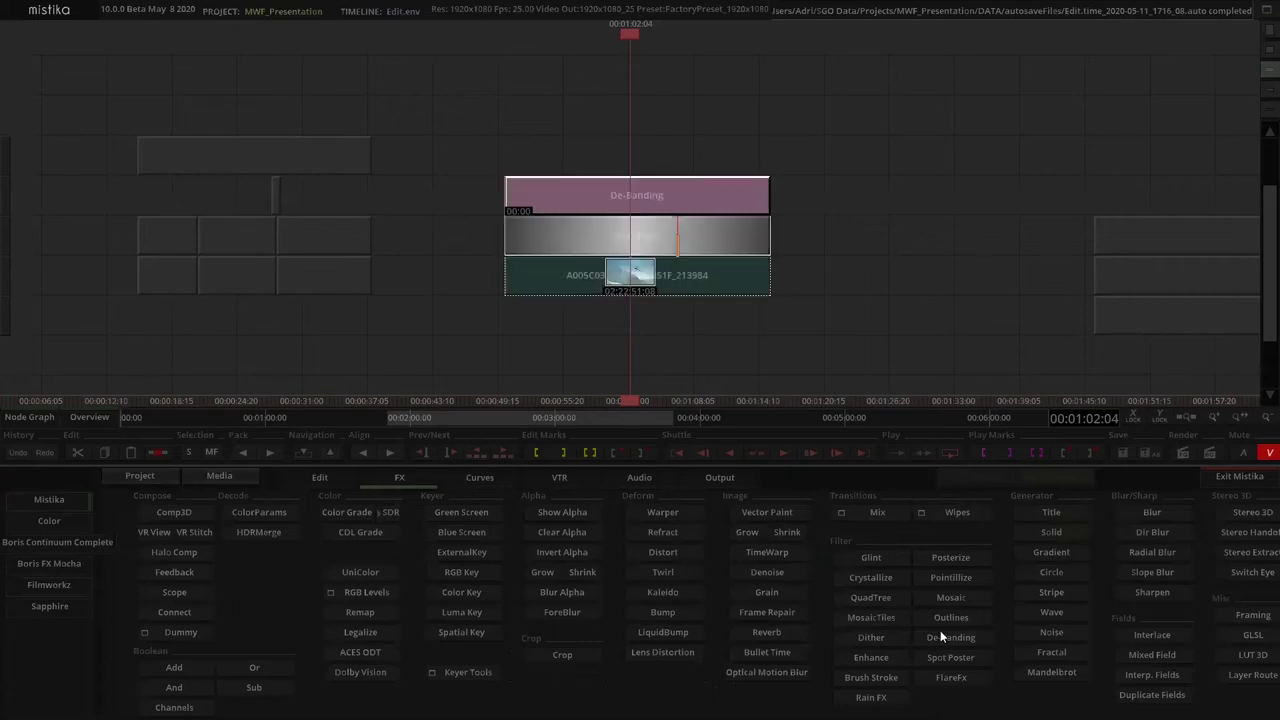
left_click(611, 190)
scroll(605, 158, "up", 3)
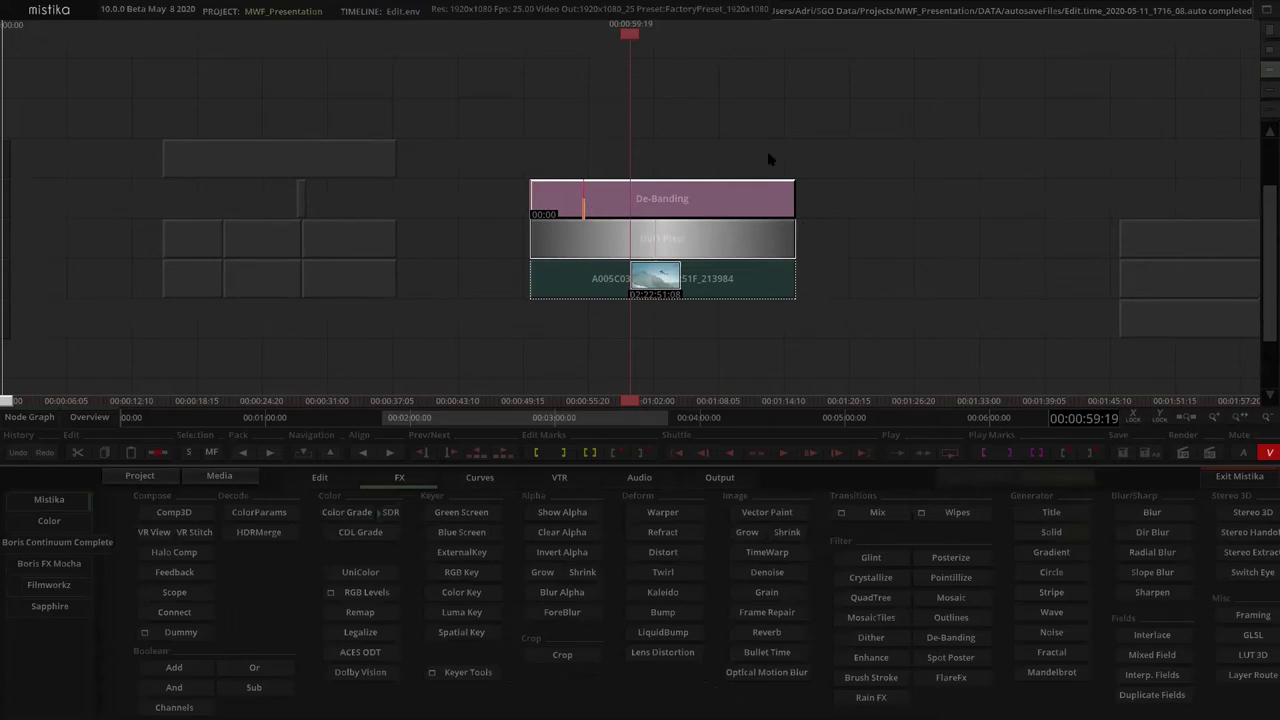
double_click(697, 200)
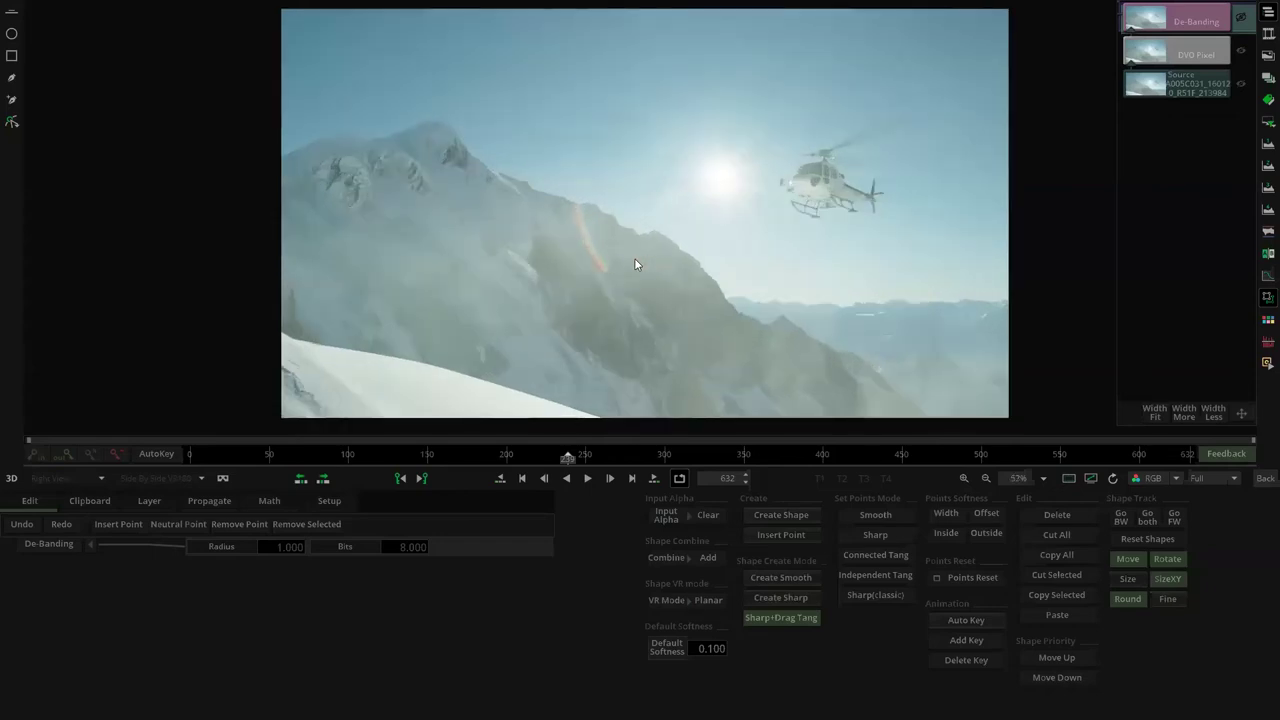
scroll(606, 263, "up", 2)
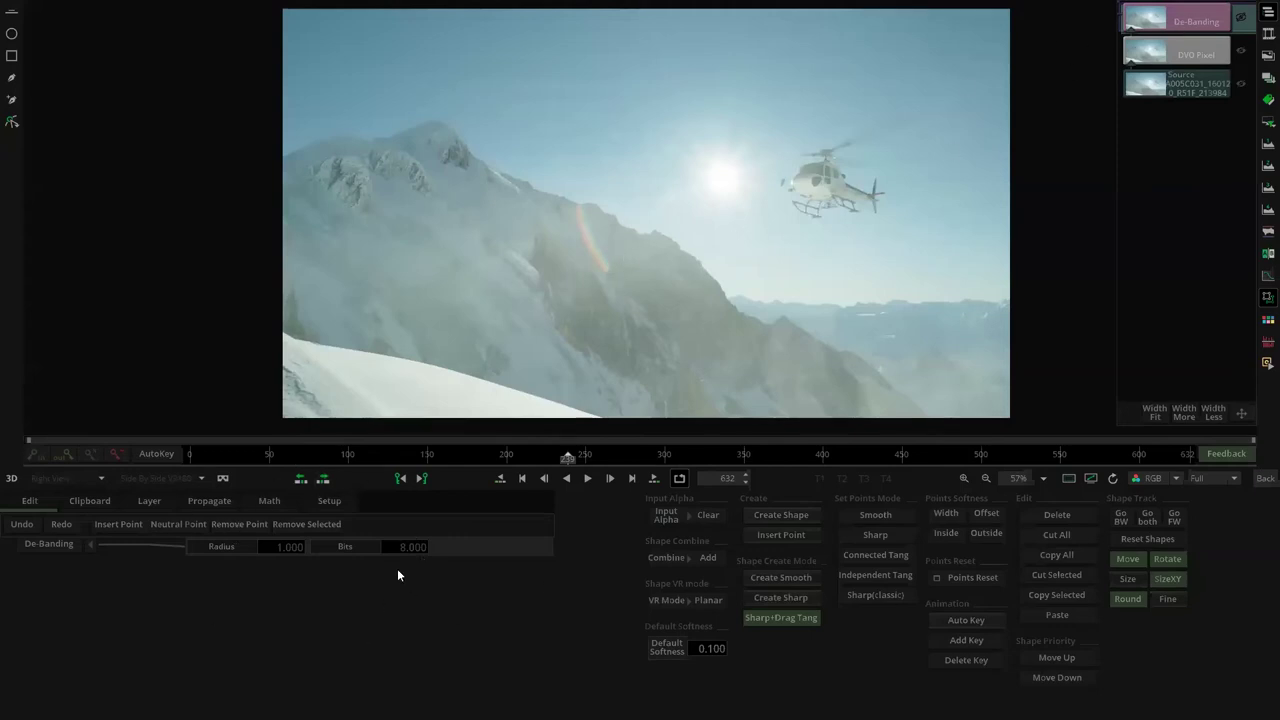
left_click(1265, 478)
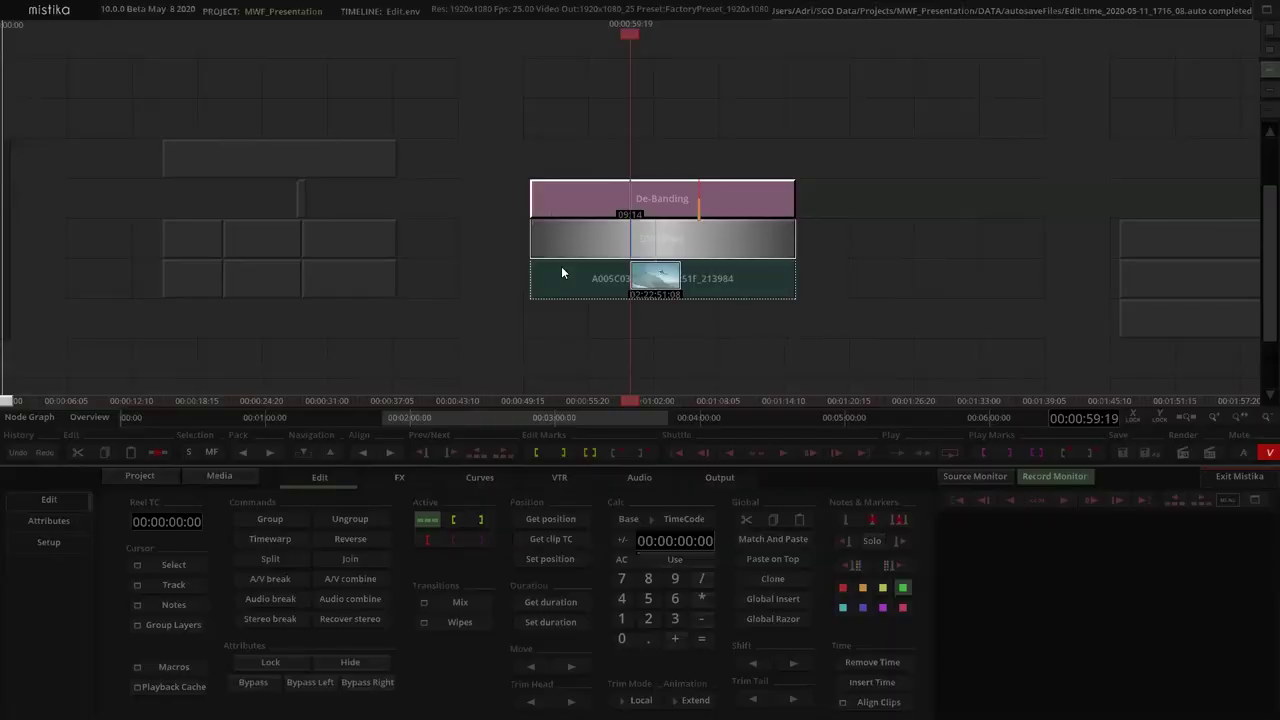
Add a DVO Clarity effect from the Filmworkz list on top of the stack
left_click(400, 487)
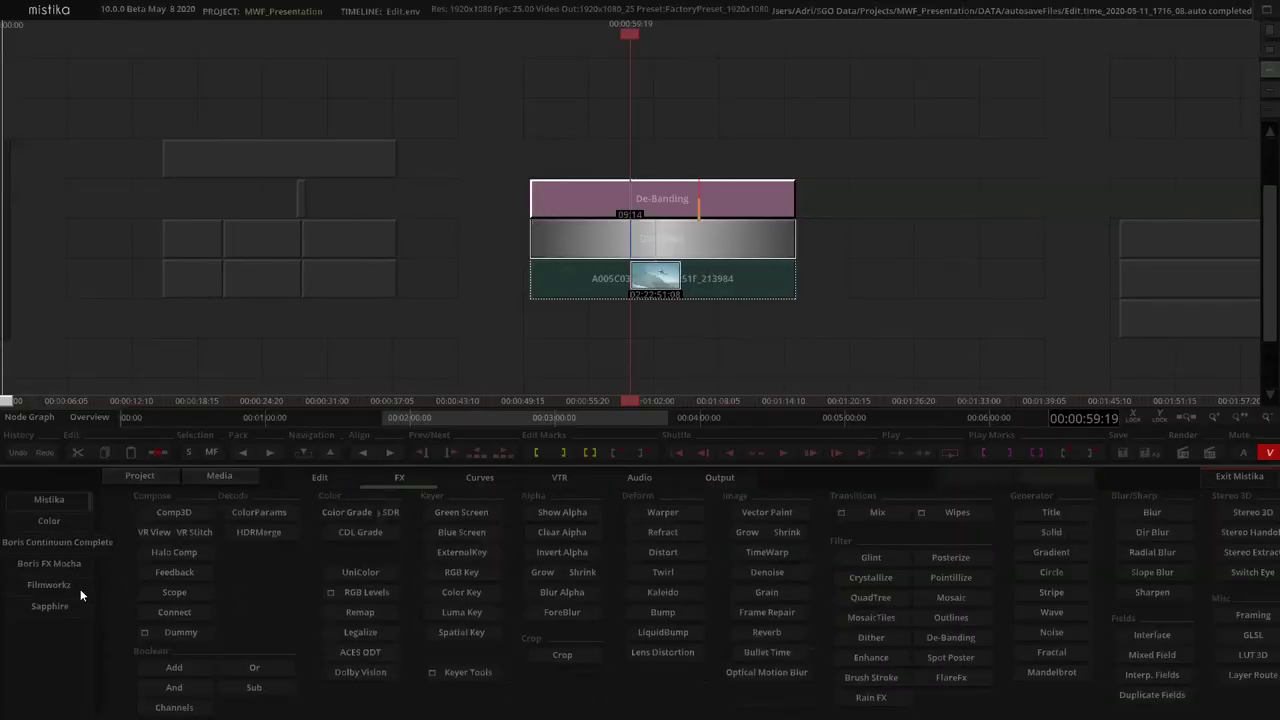
left_click(50, 585)
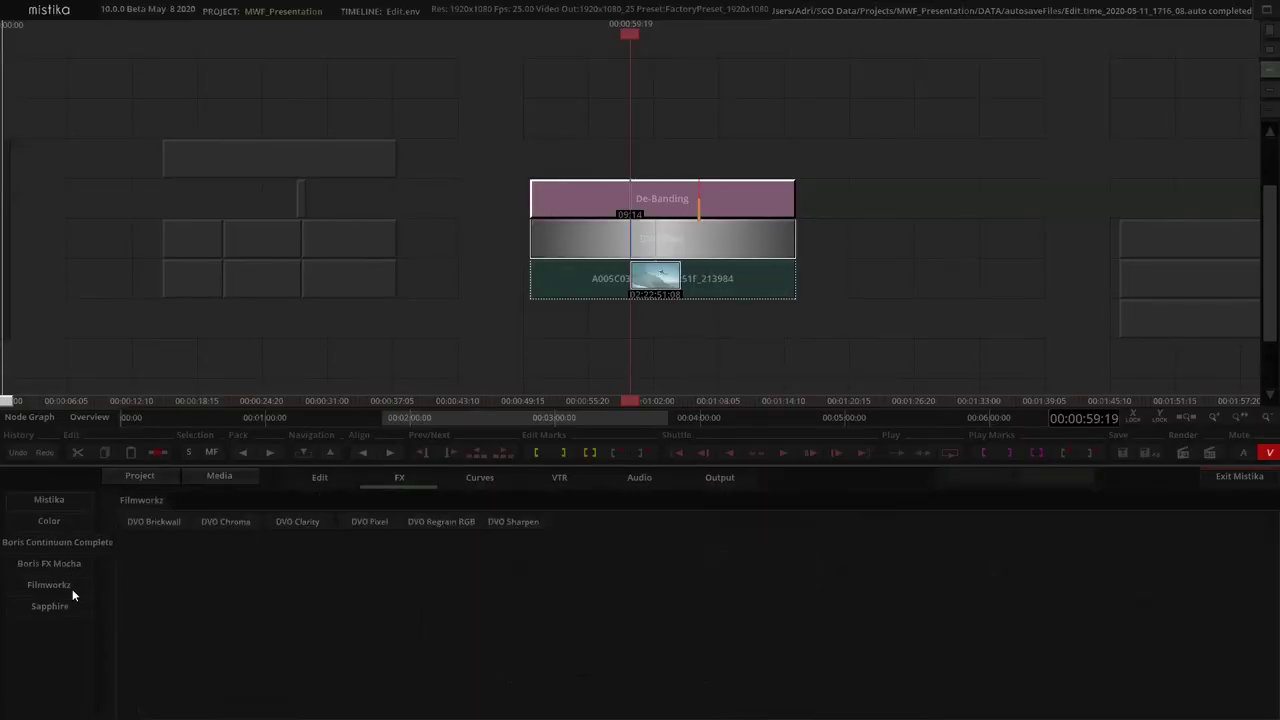
left_click(297, 525)
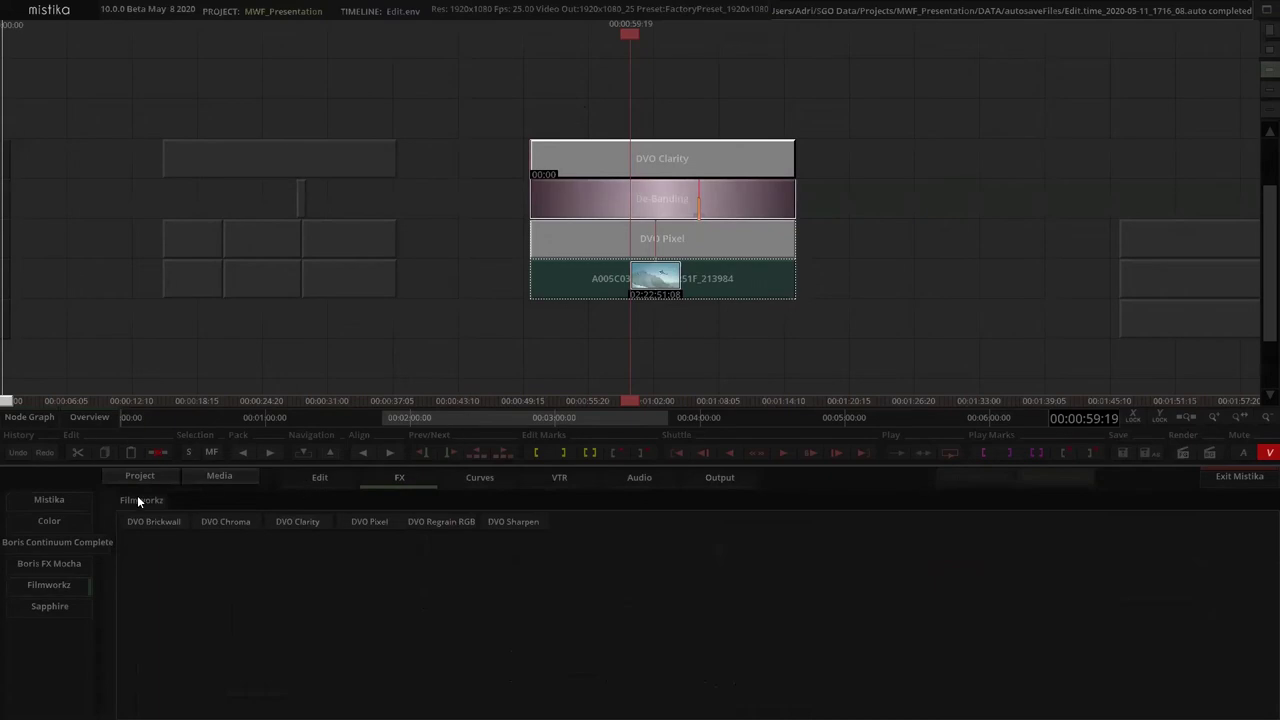
left_click(68, 500)
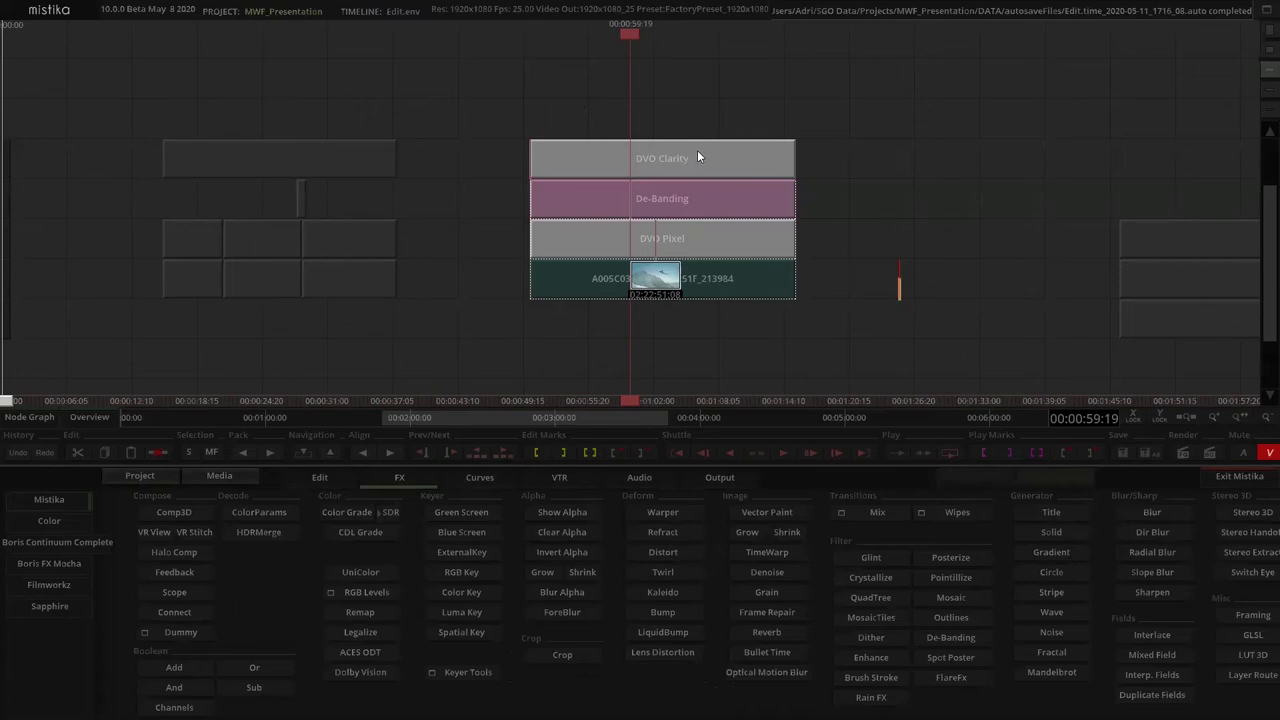
Set the DVO Clarity layer's Aggressiveness to 0.800
left_click(688, 157)
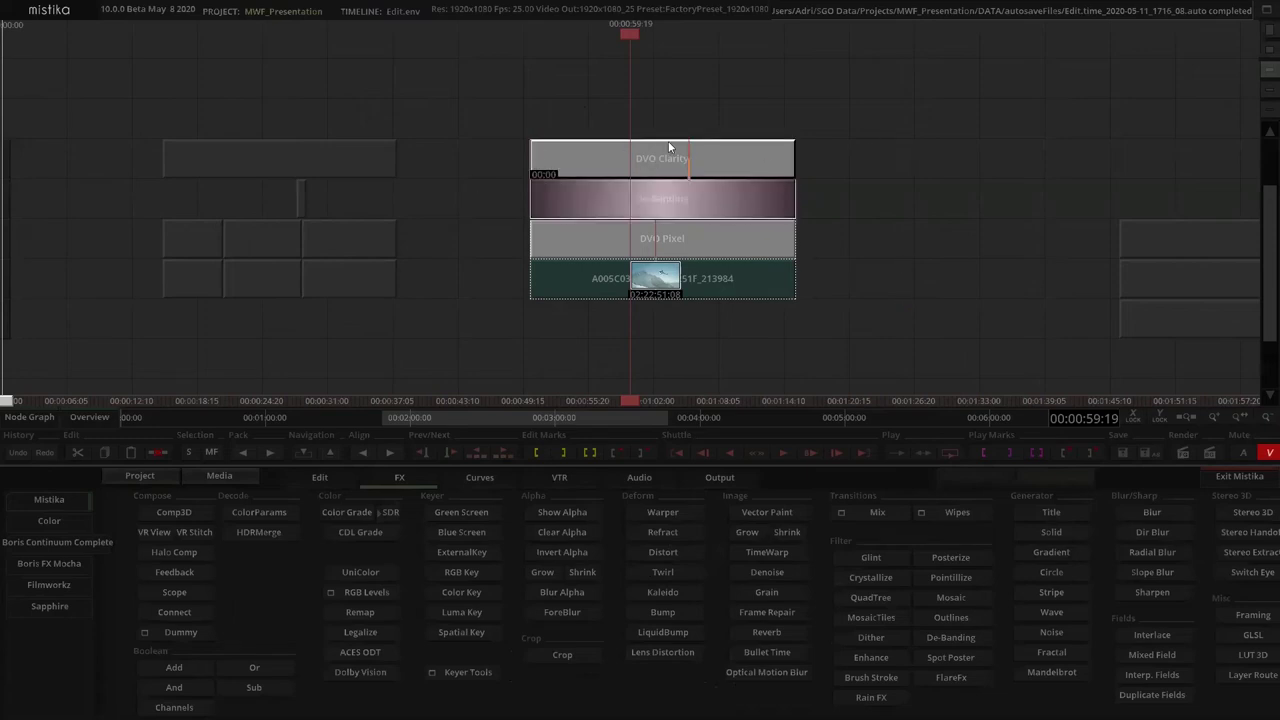
double_click(606, 158)
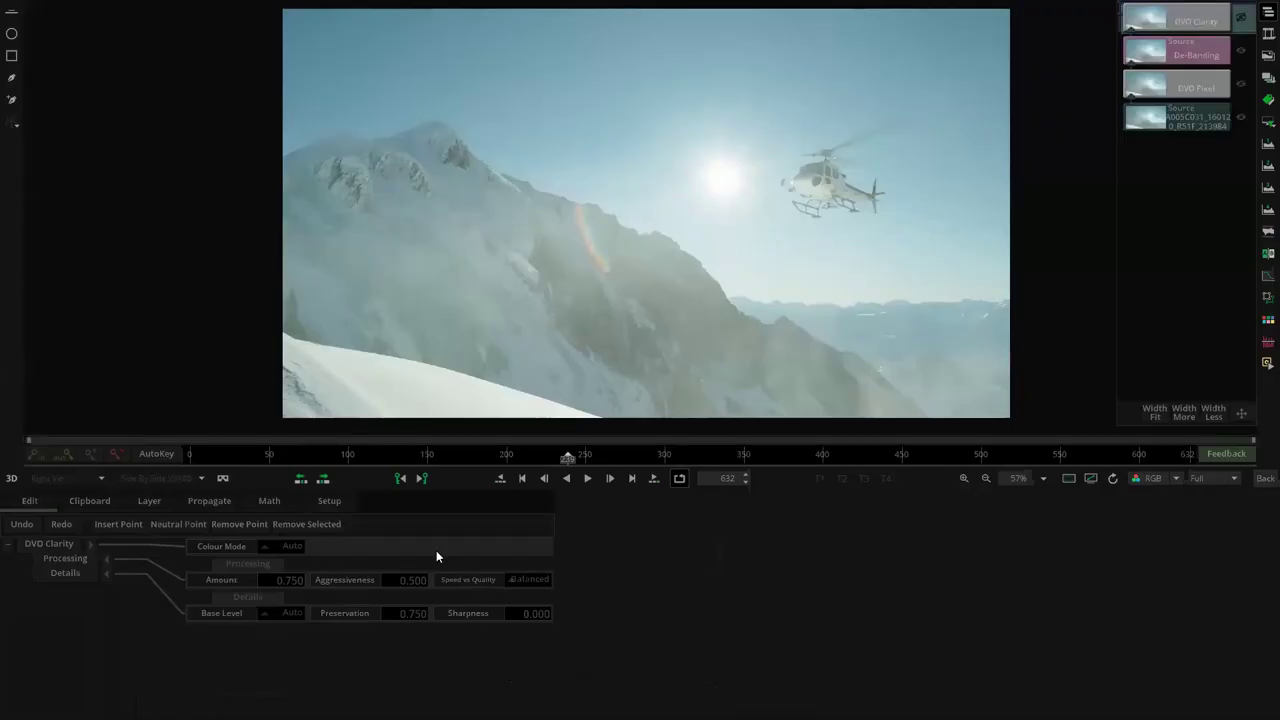
left_click(408, 581)
type("0.00")
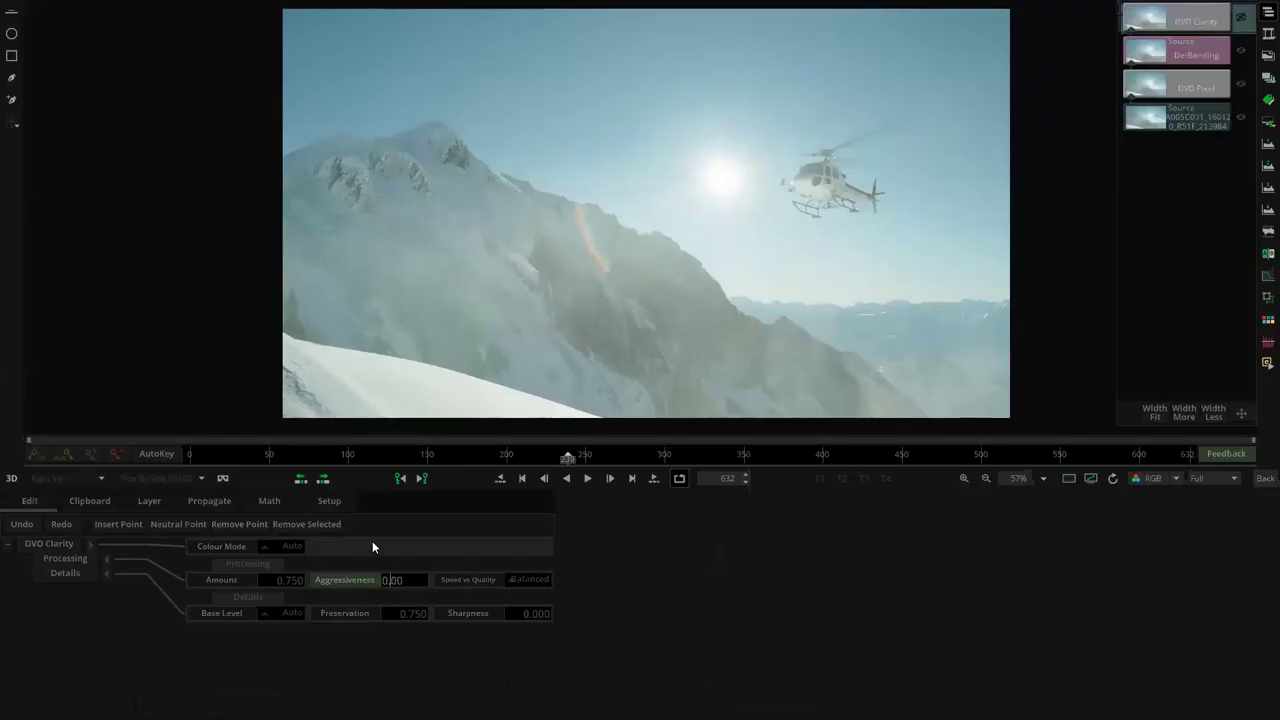
key("BackSpace")
key("BackSpace")
type("80")
key("Return")
scroll(574, 288, "down", 1)
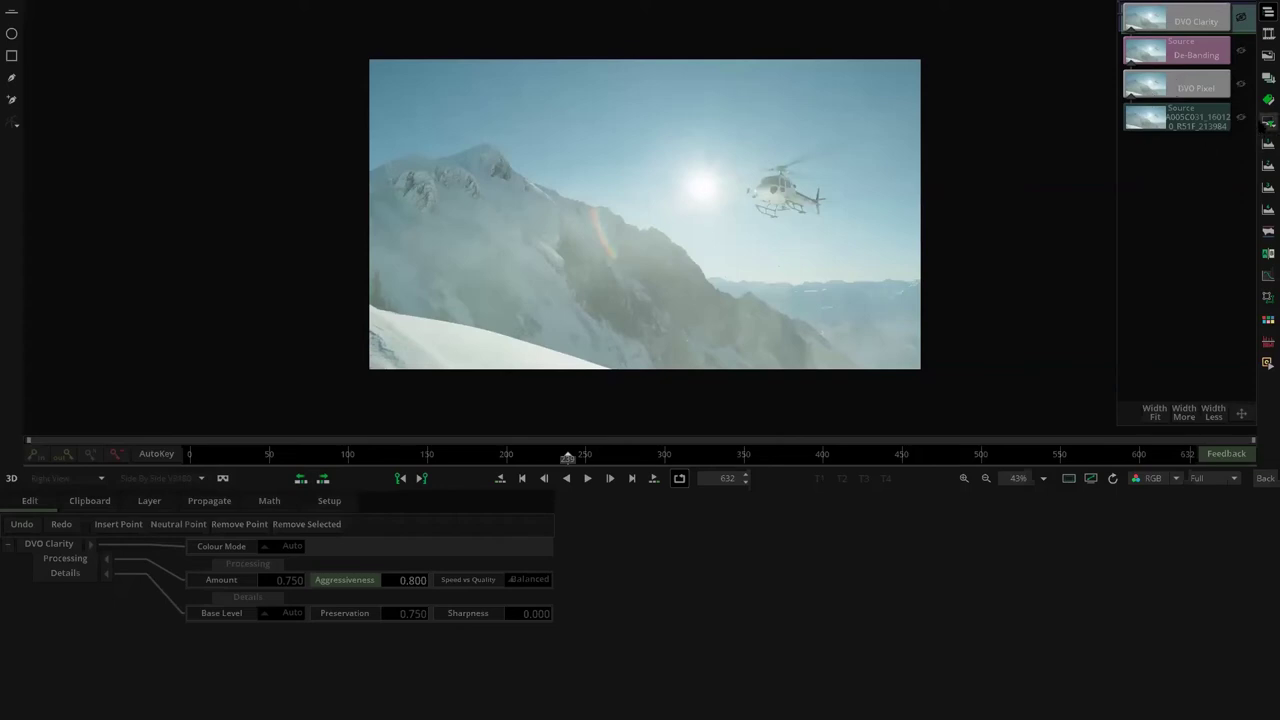
Save the DVO Pixel, De-Banding and DVO Clarity stack as display filter 'Clean_up'
left_click(1268, 121)
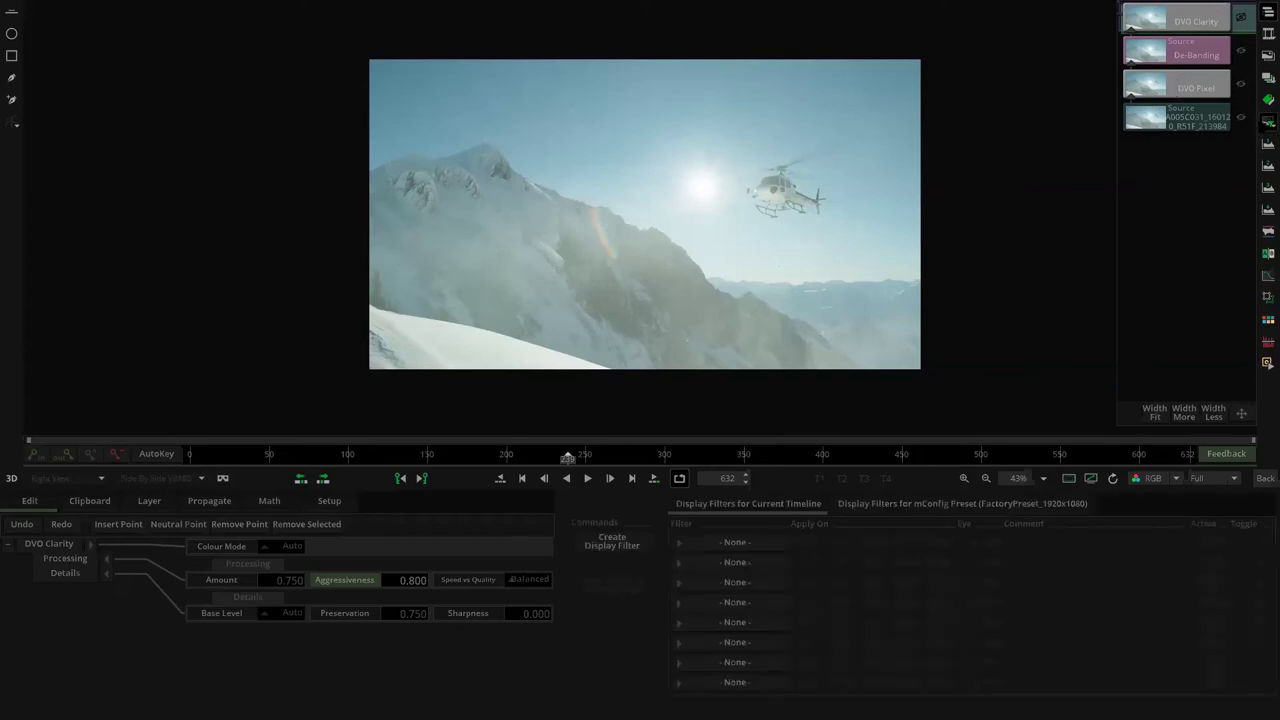
left_click(616, 543)
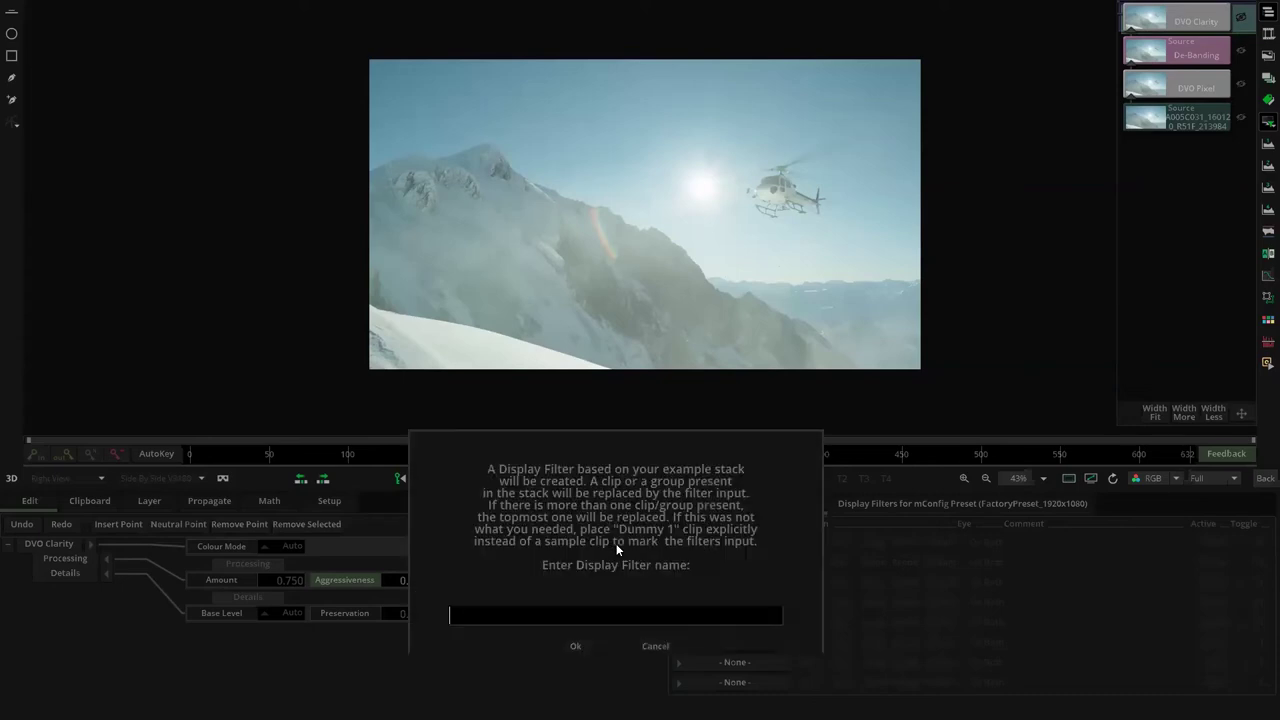
type("Clean")
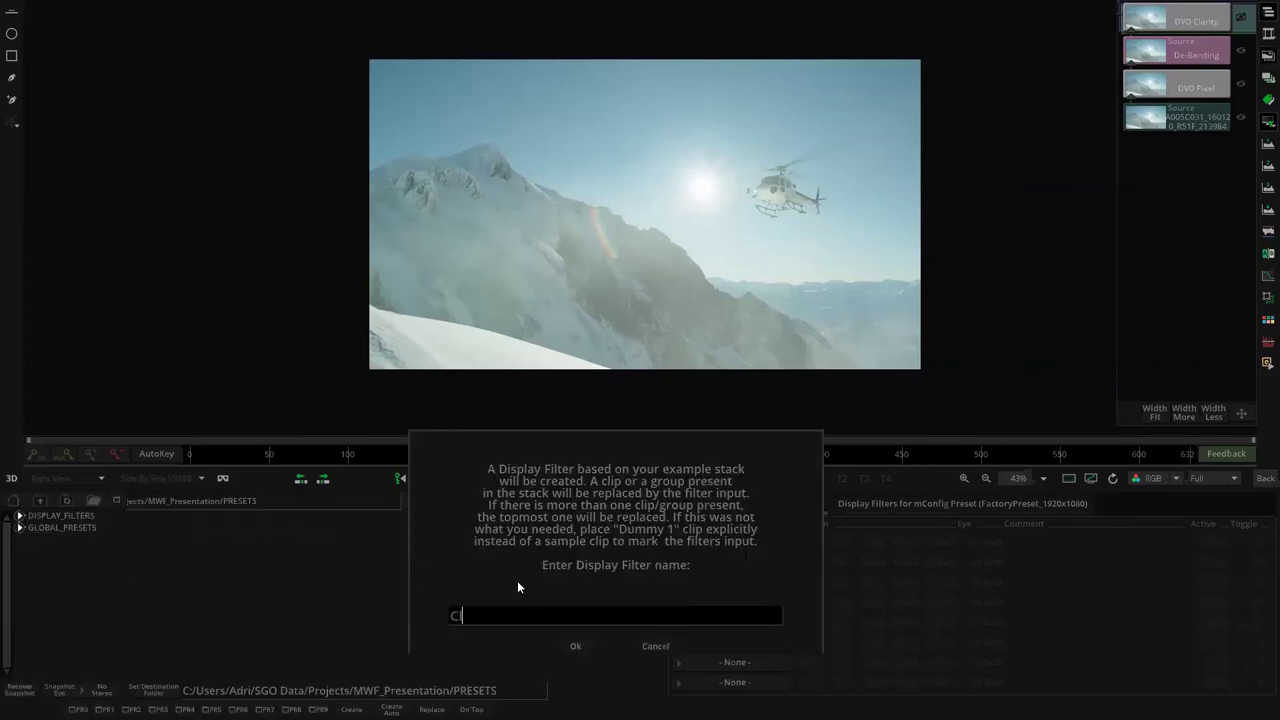
type("_up")
left_click(572, 646)
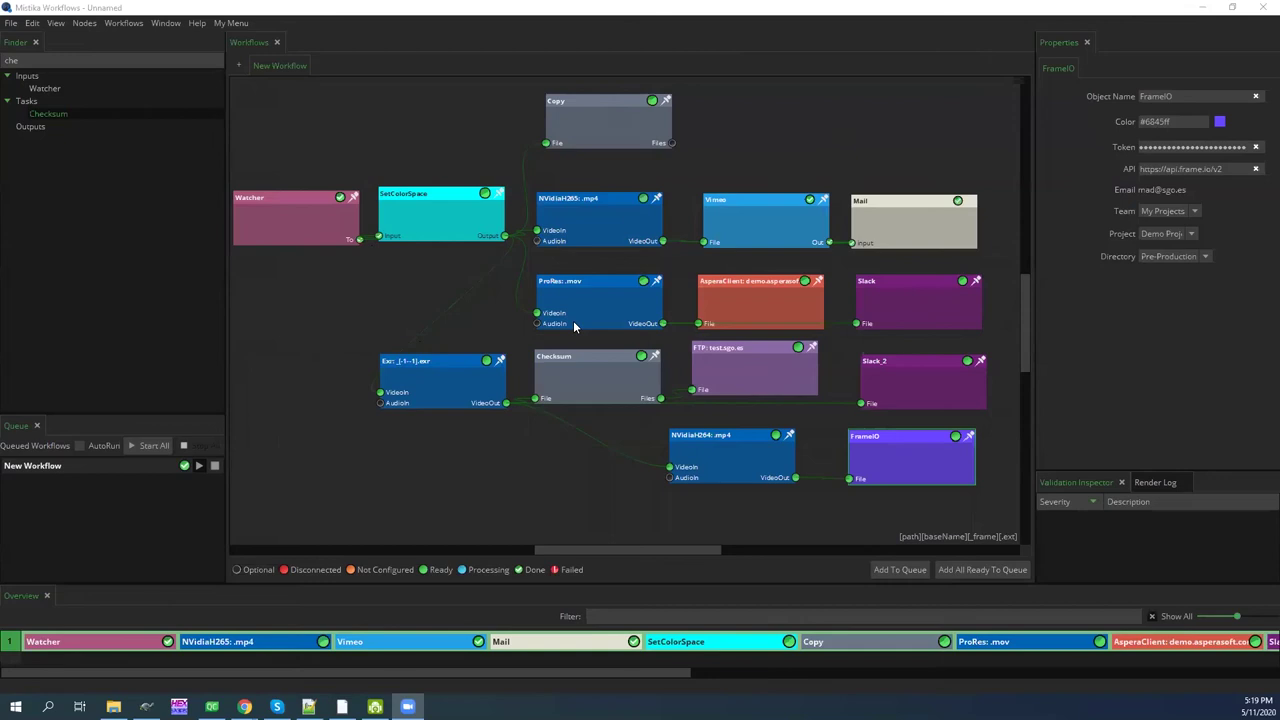
Add a new workflow tab, renaming 'New Workflow 1' to 'Clean up'
left_click(238, 65)
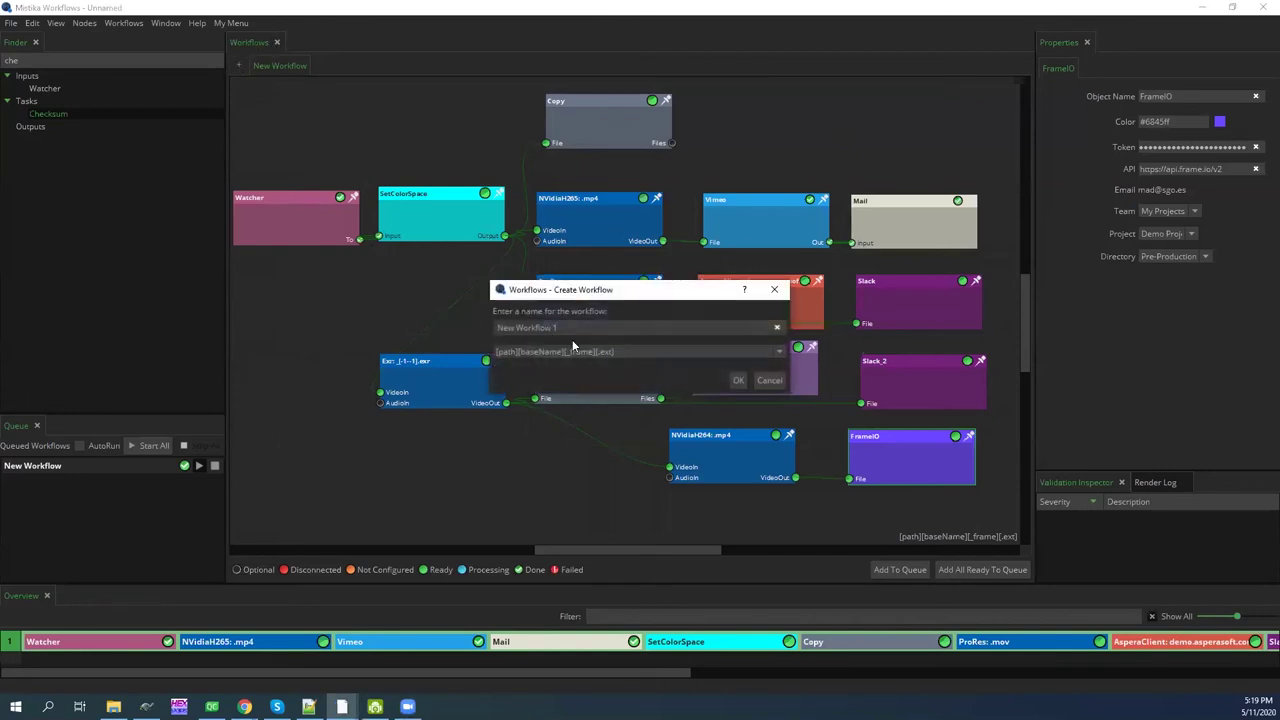
left_click_drag(566, 328, 496, 327)
type("Clean up")
key("Return")
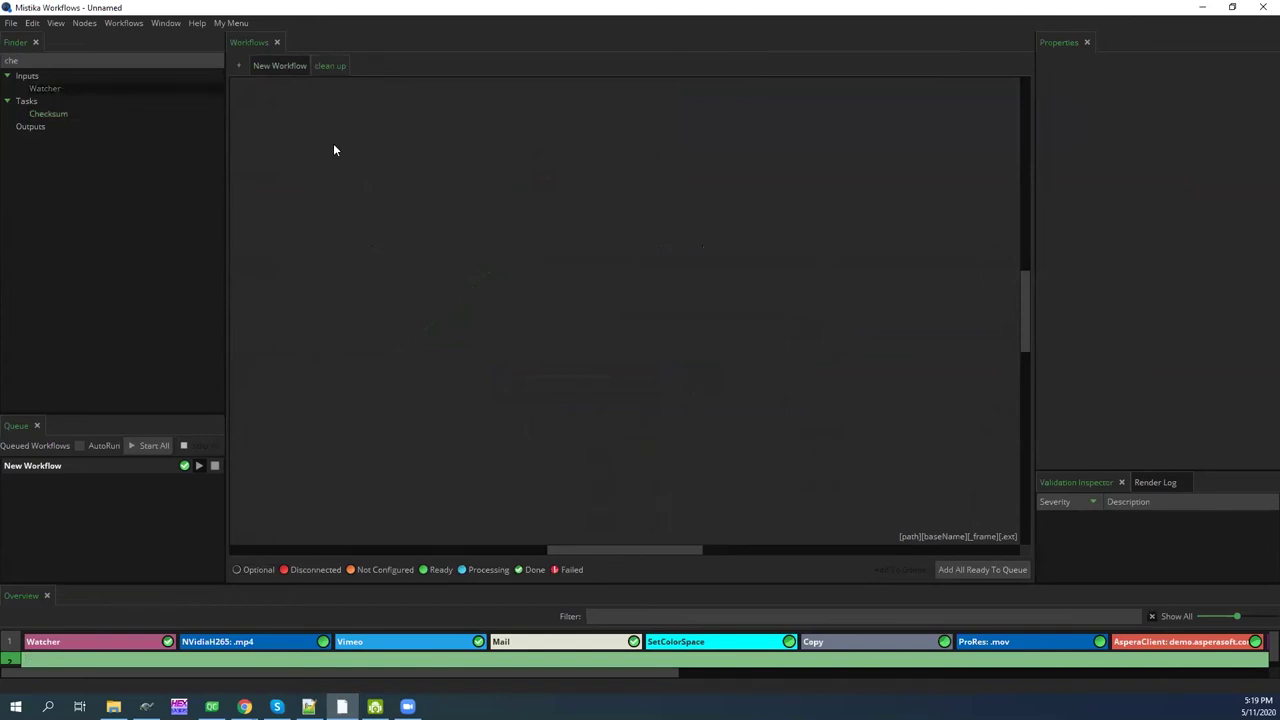
Place a Watcher node and a Dpx task, wiring Watcher's To port into Dpx VideoIn
left_click_drag(378, 174, 421, 174)
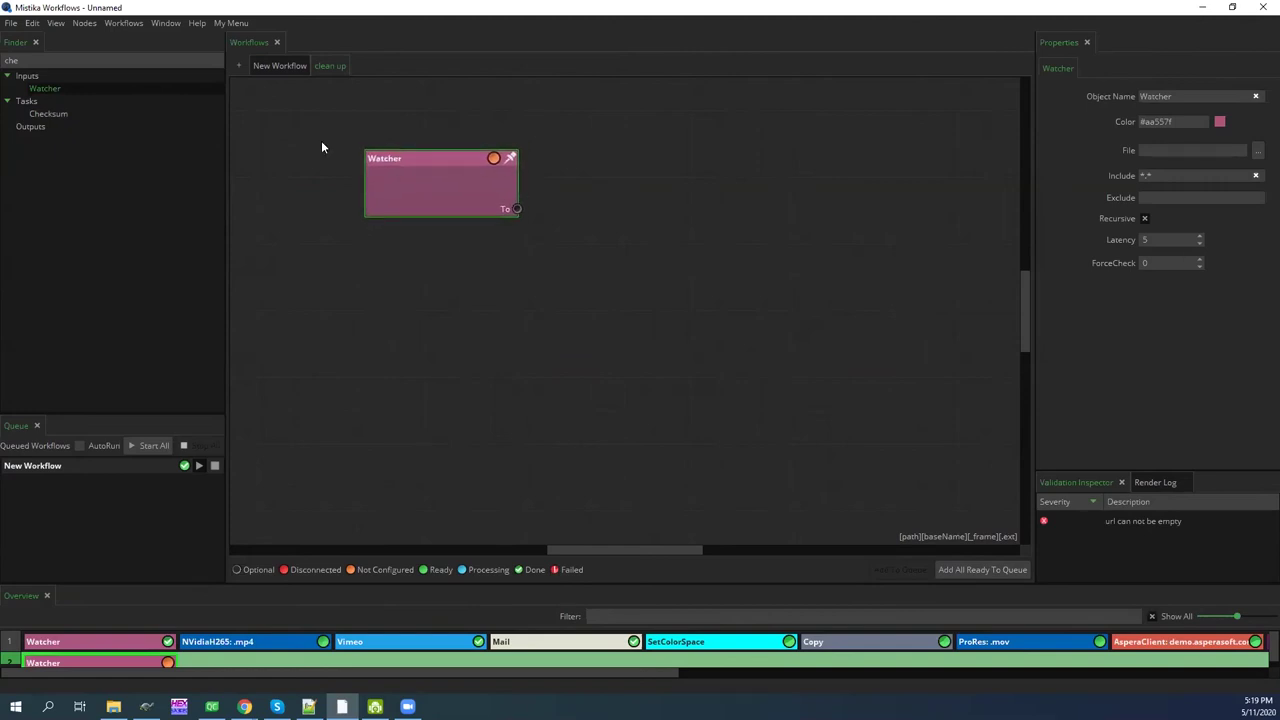
double_click(72, 61)
type("dpx")
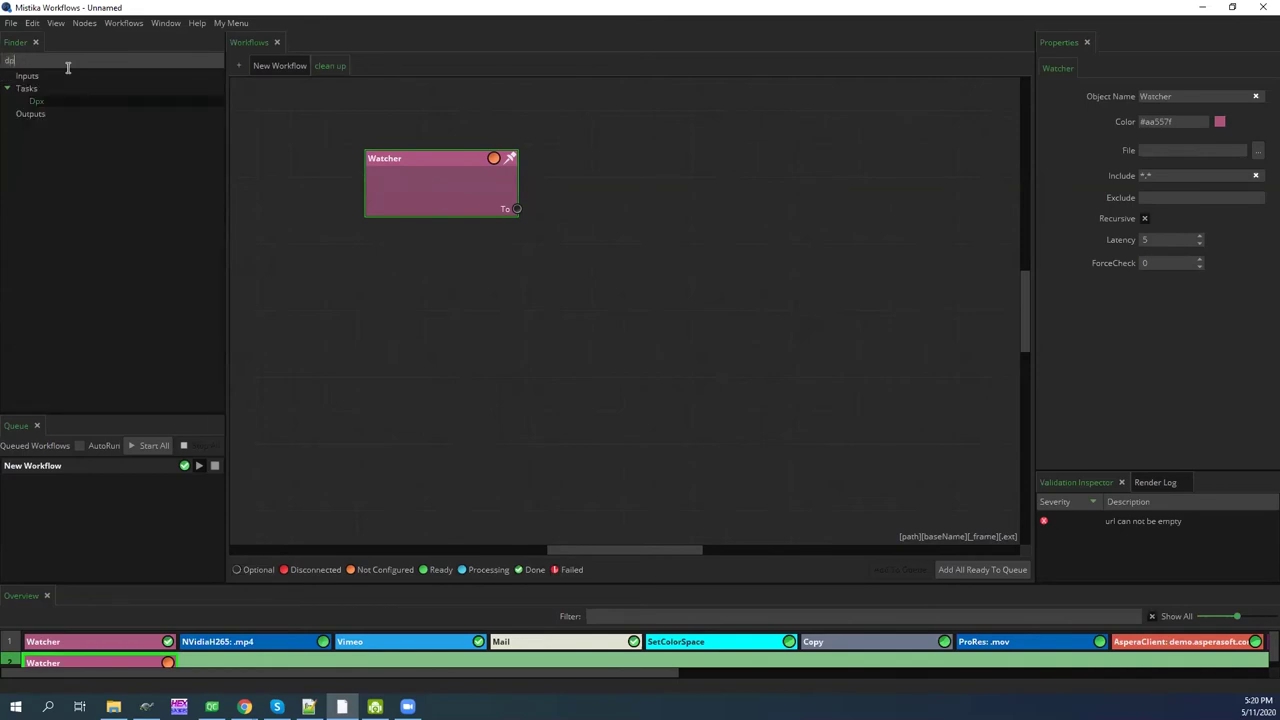
left_click_drag(38, 101, 585, 262)
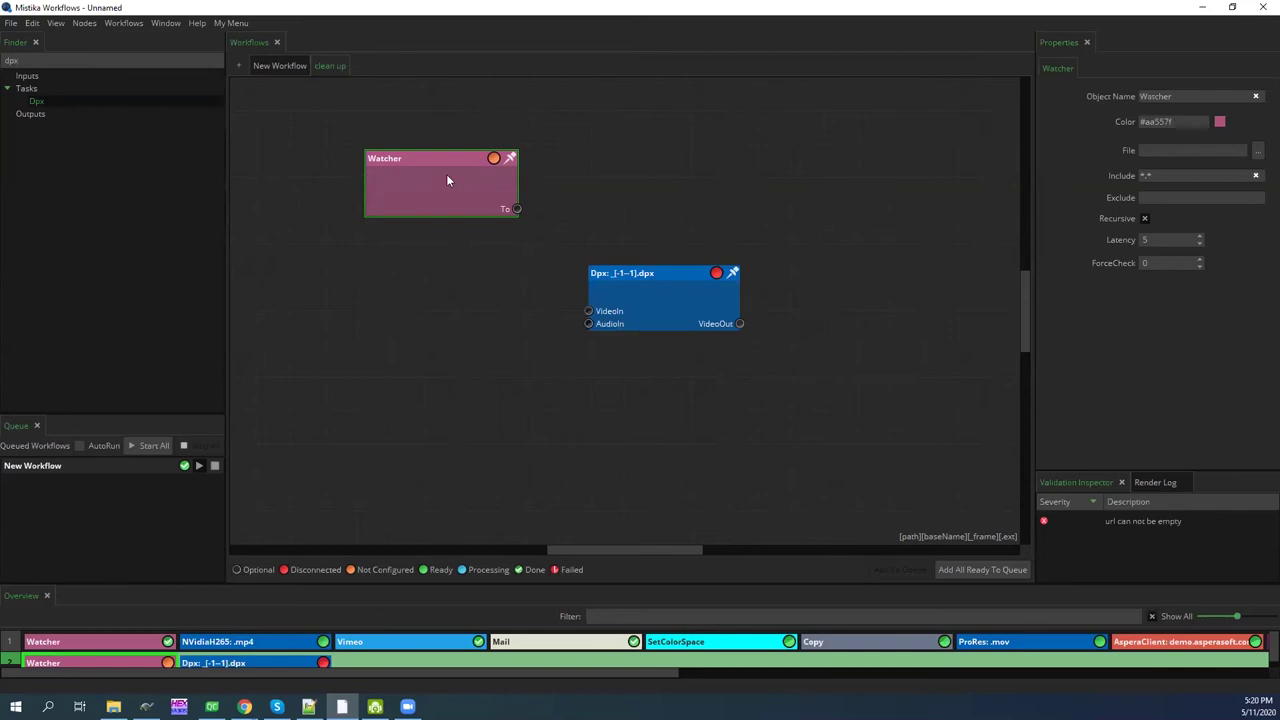
left_click_drag(517, 209, 633, 269)
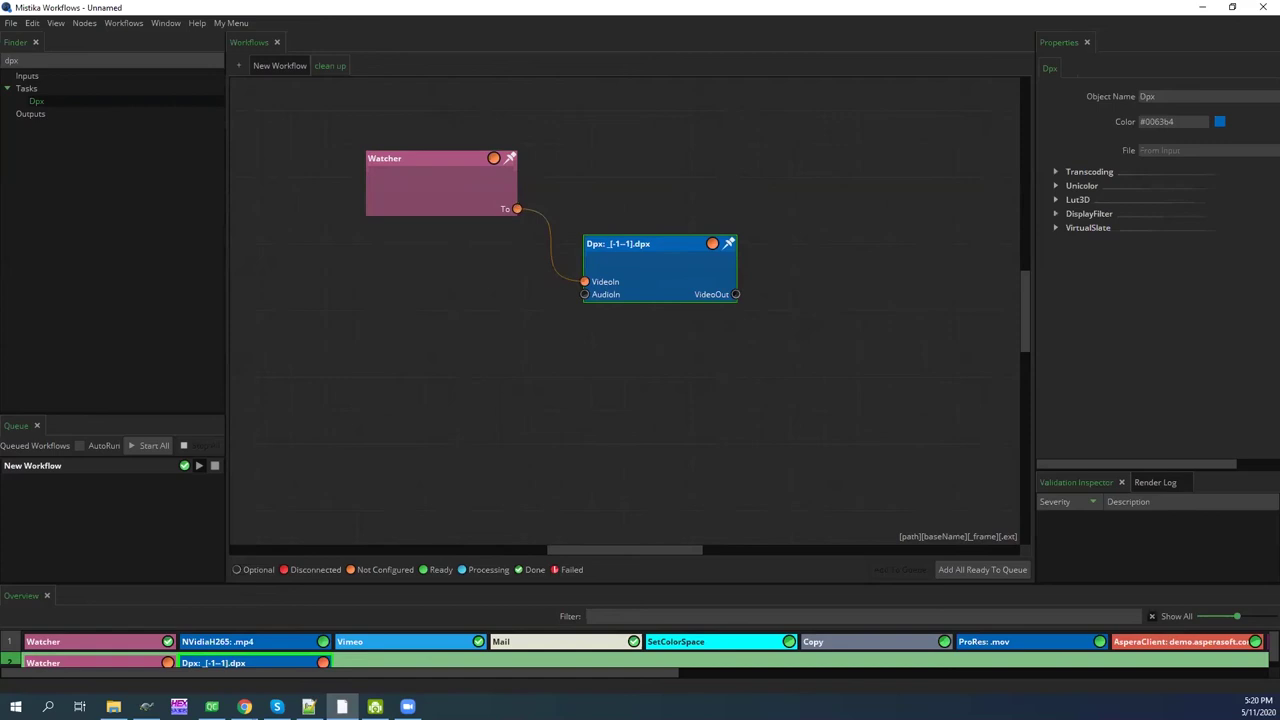